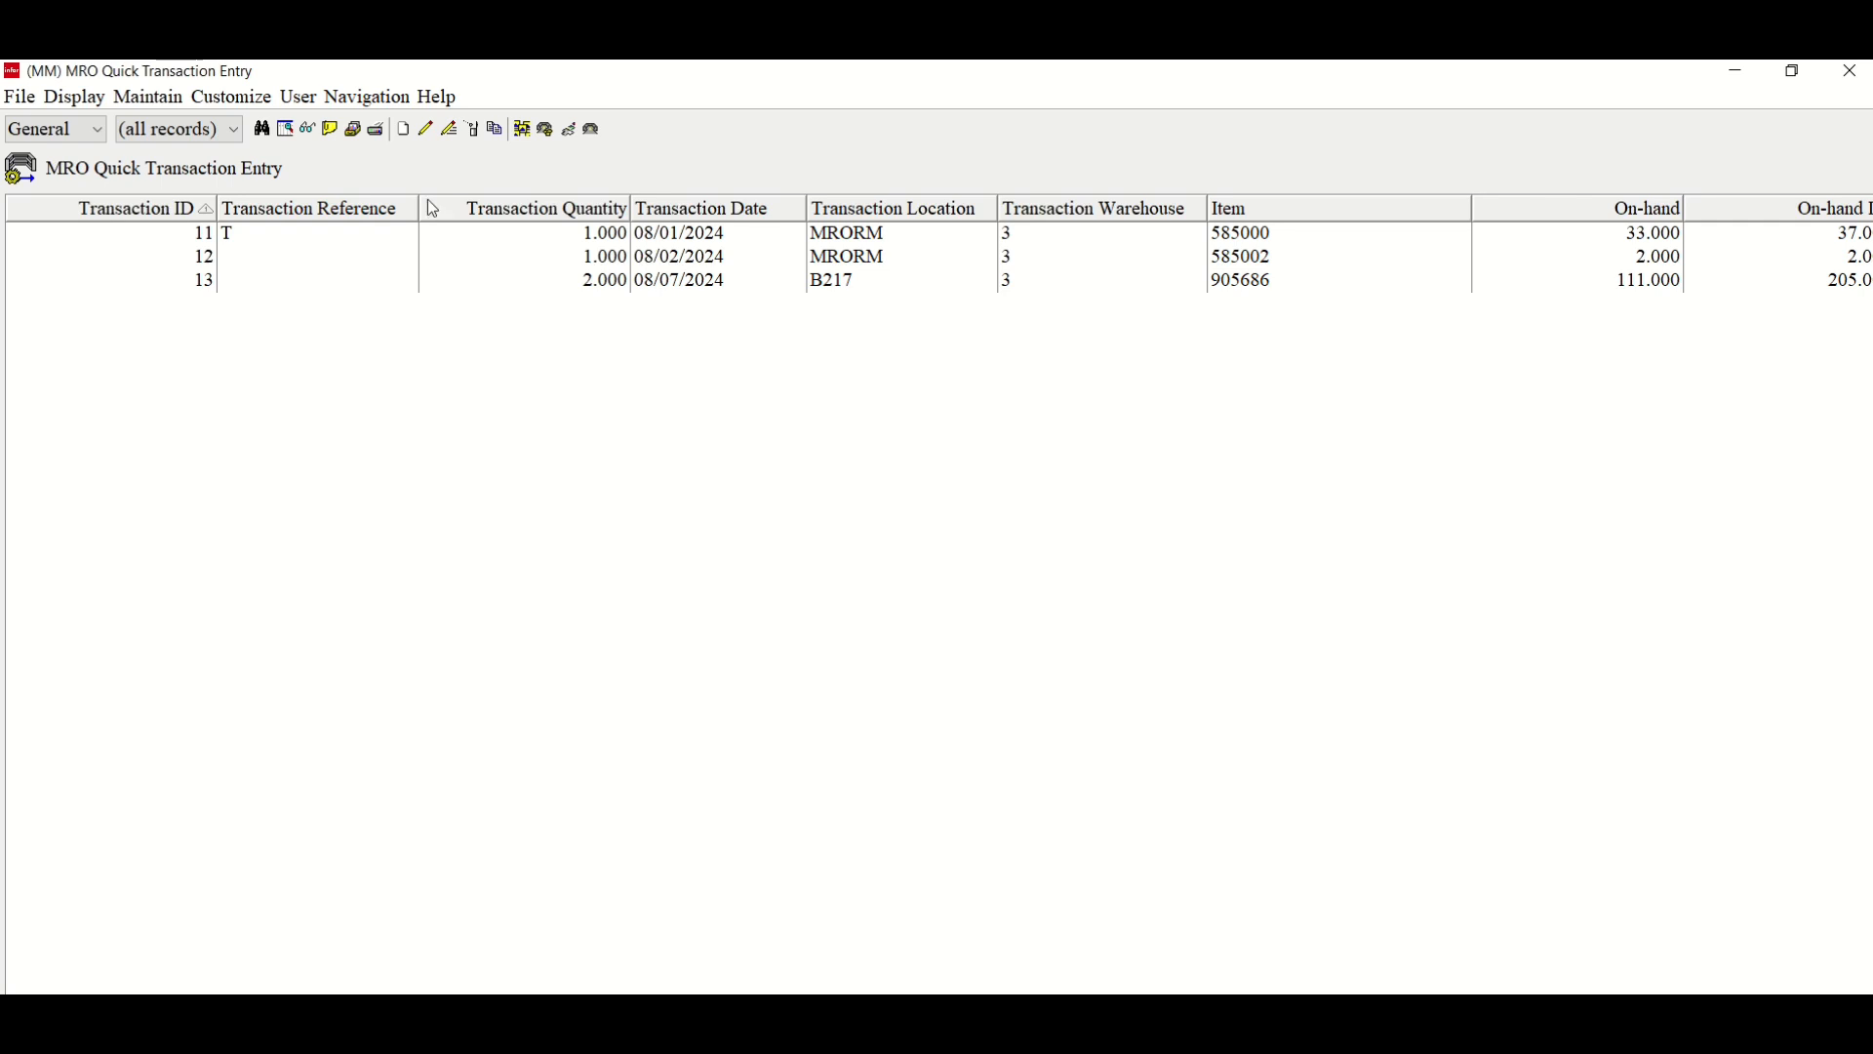
Start a new MRO quick transaction entry and copy its Client-Link request to the clipboard.
click(403, 129)
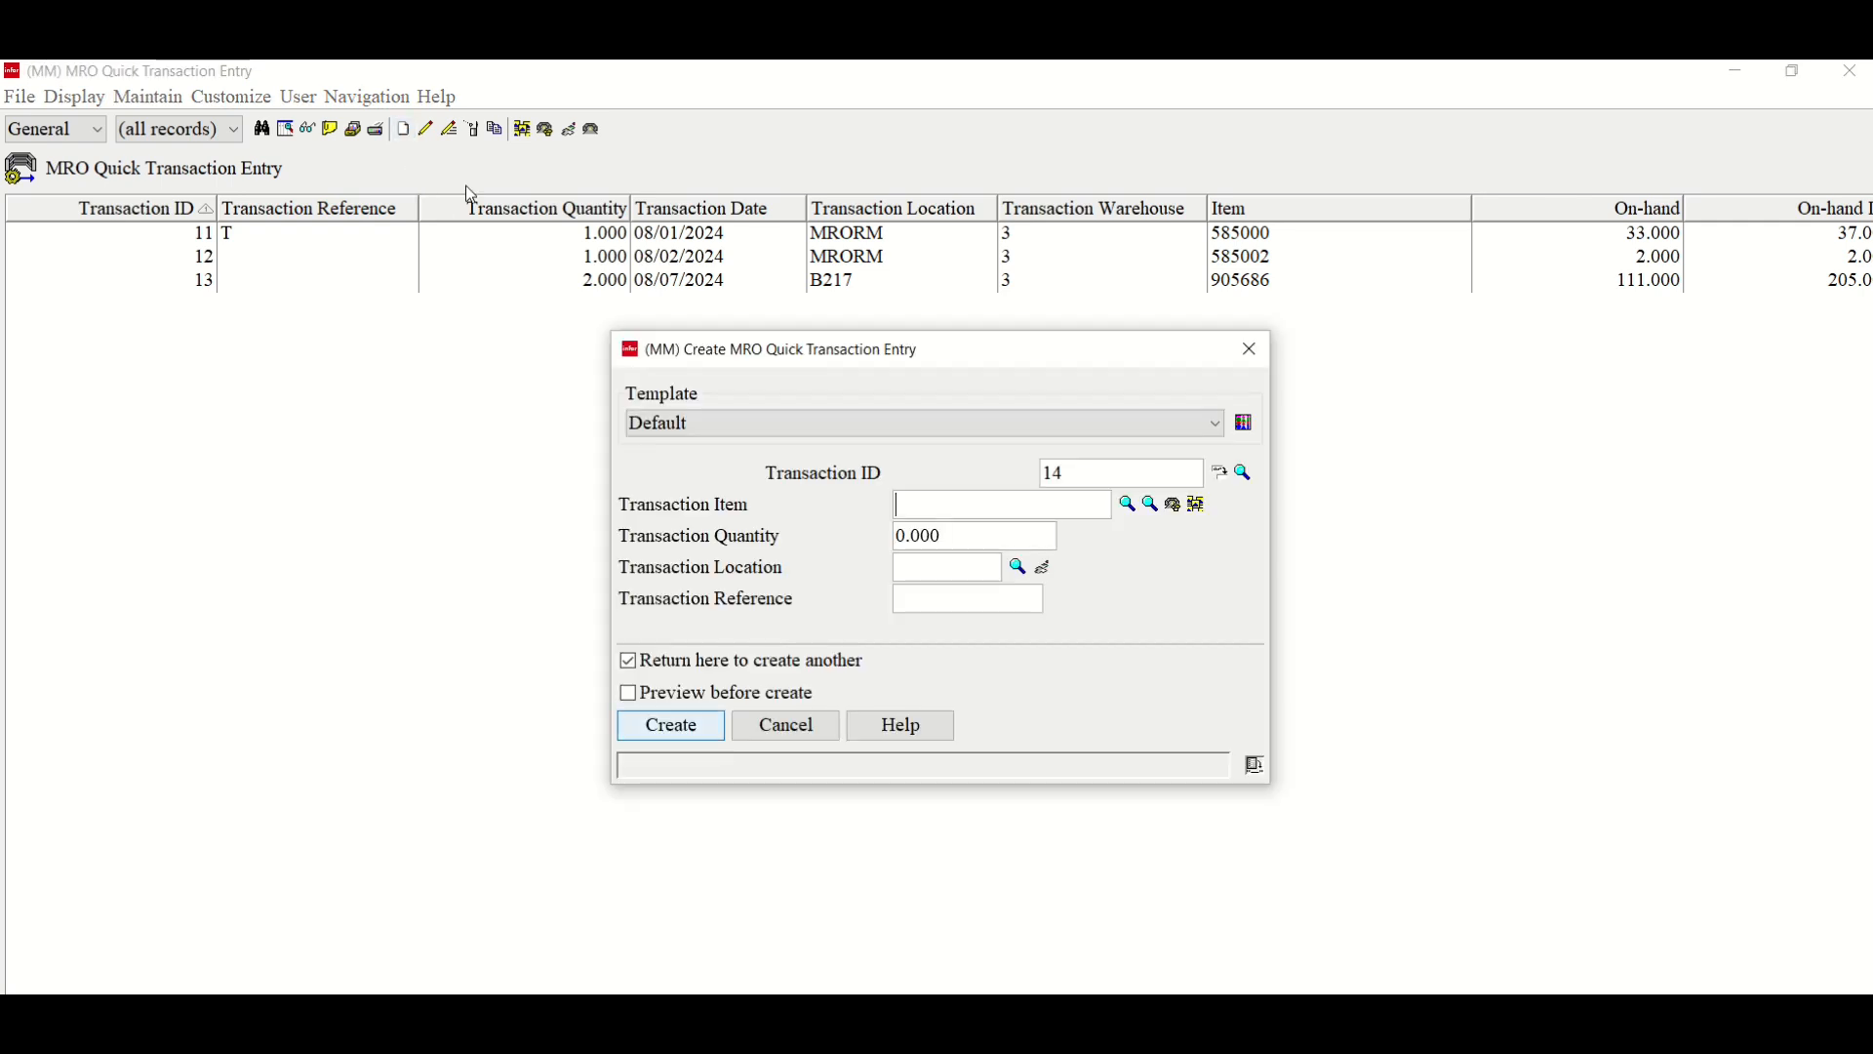
click(1256, 767)
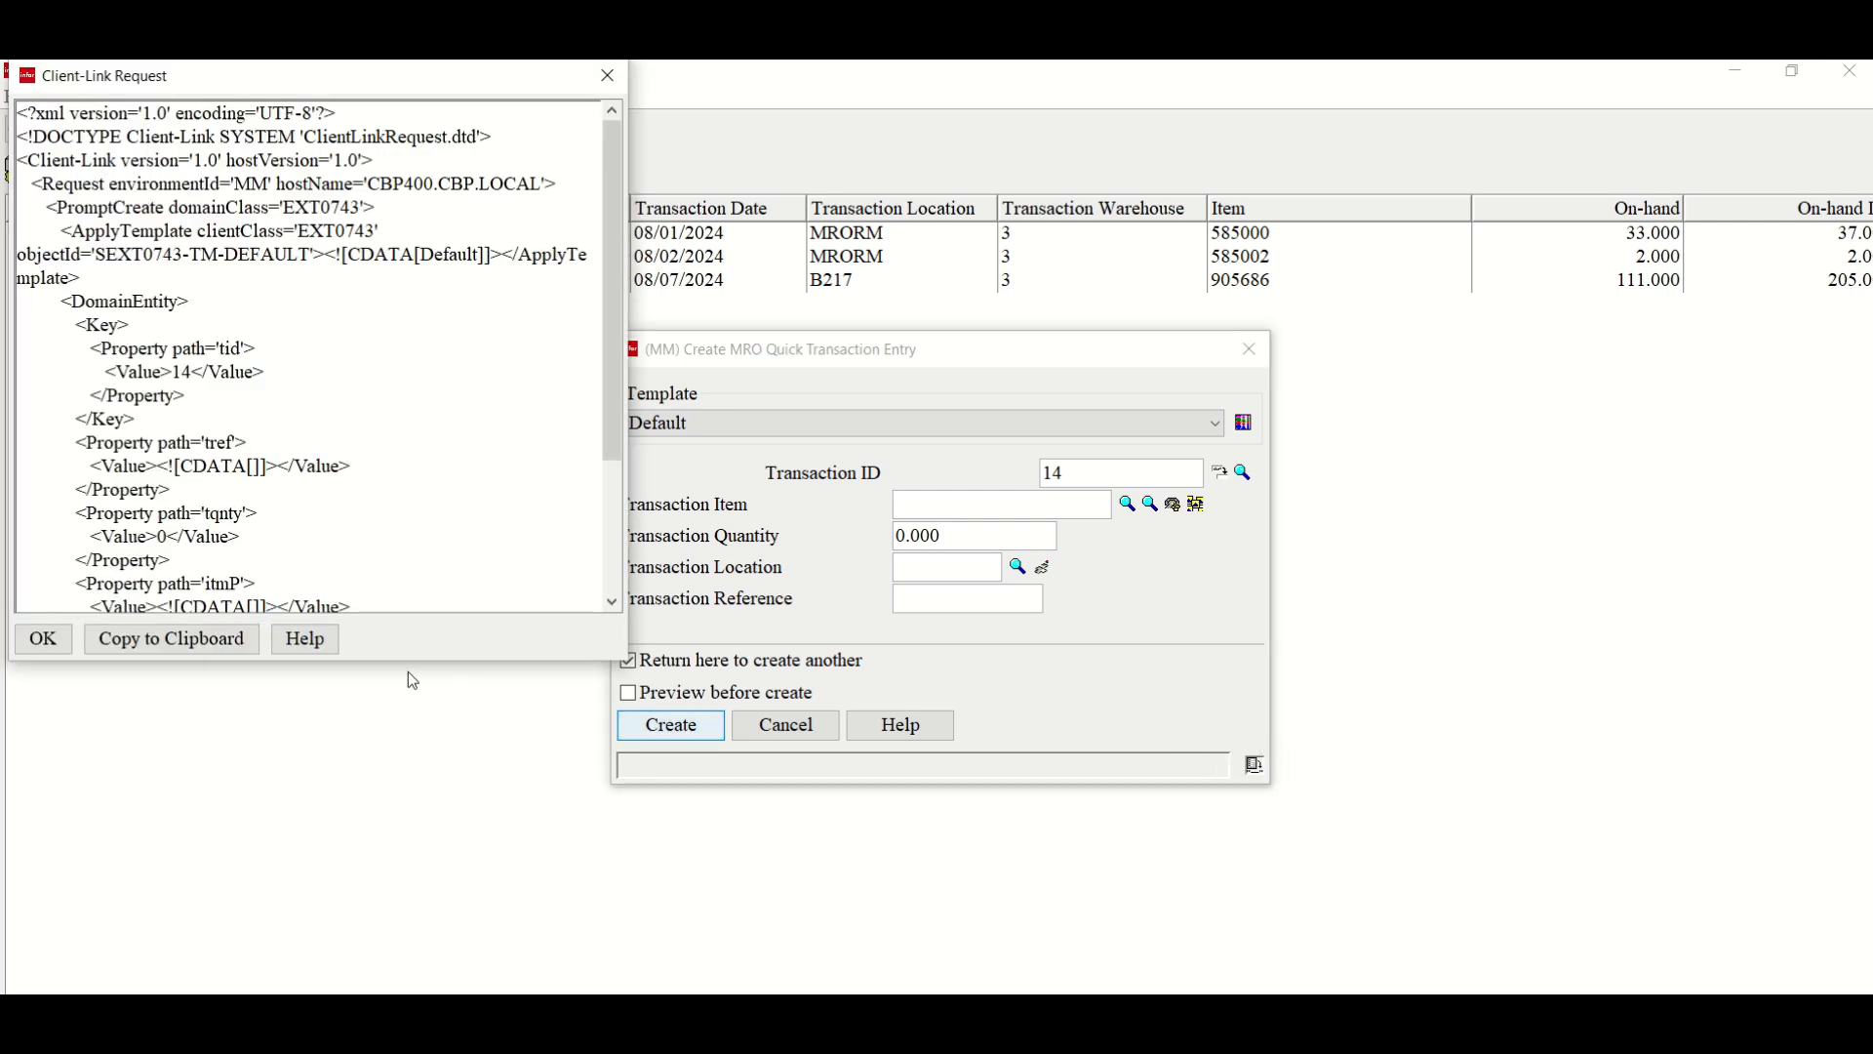
click(211, 645)
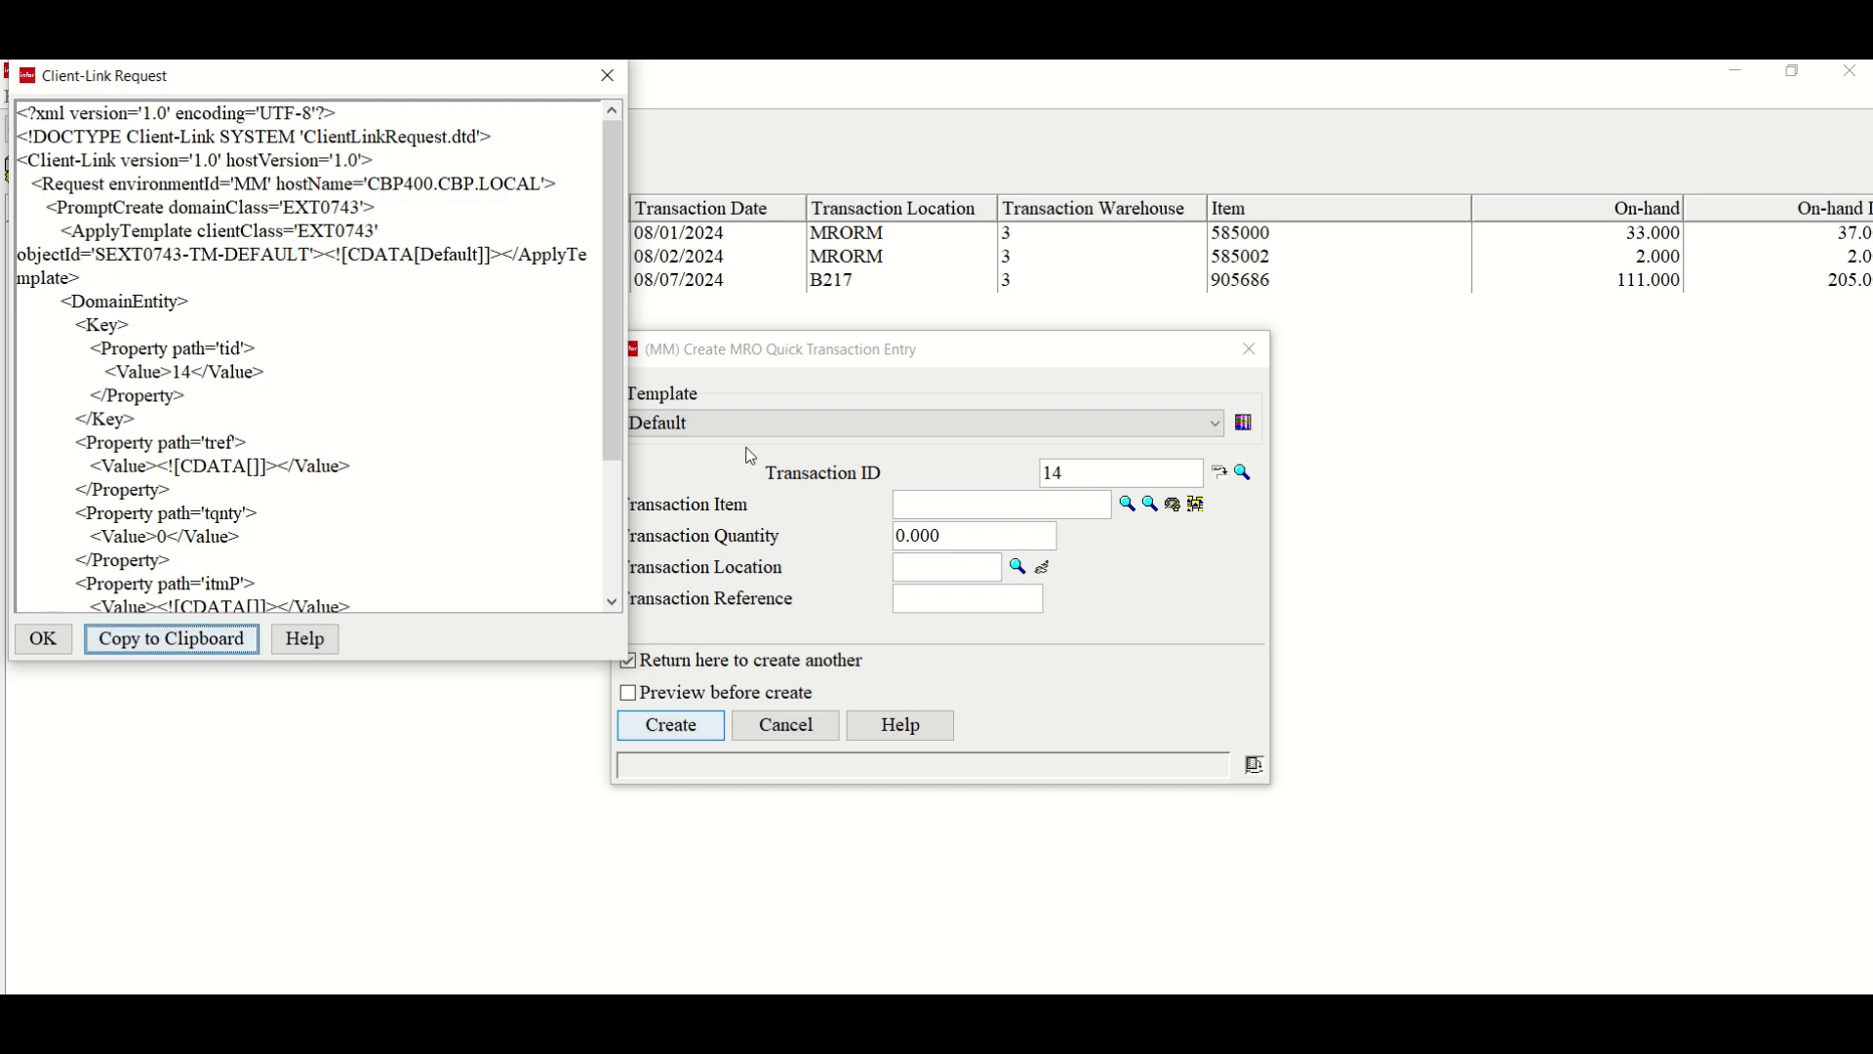
Switch to Infor XA Net-Link, filter the business objects for "item warehouse", and open the Item Warehouse object's actions.
mouse_move(833, 55)
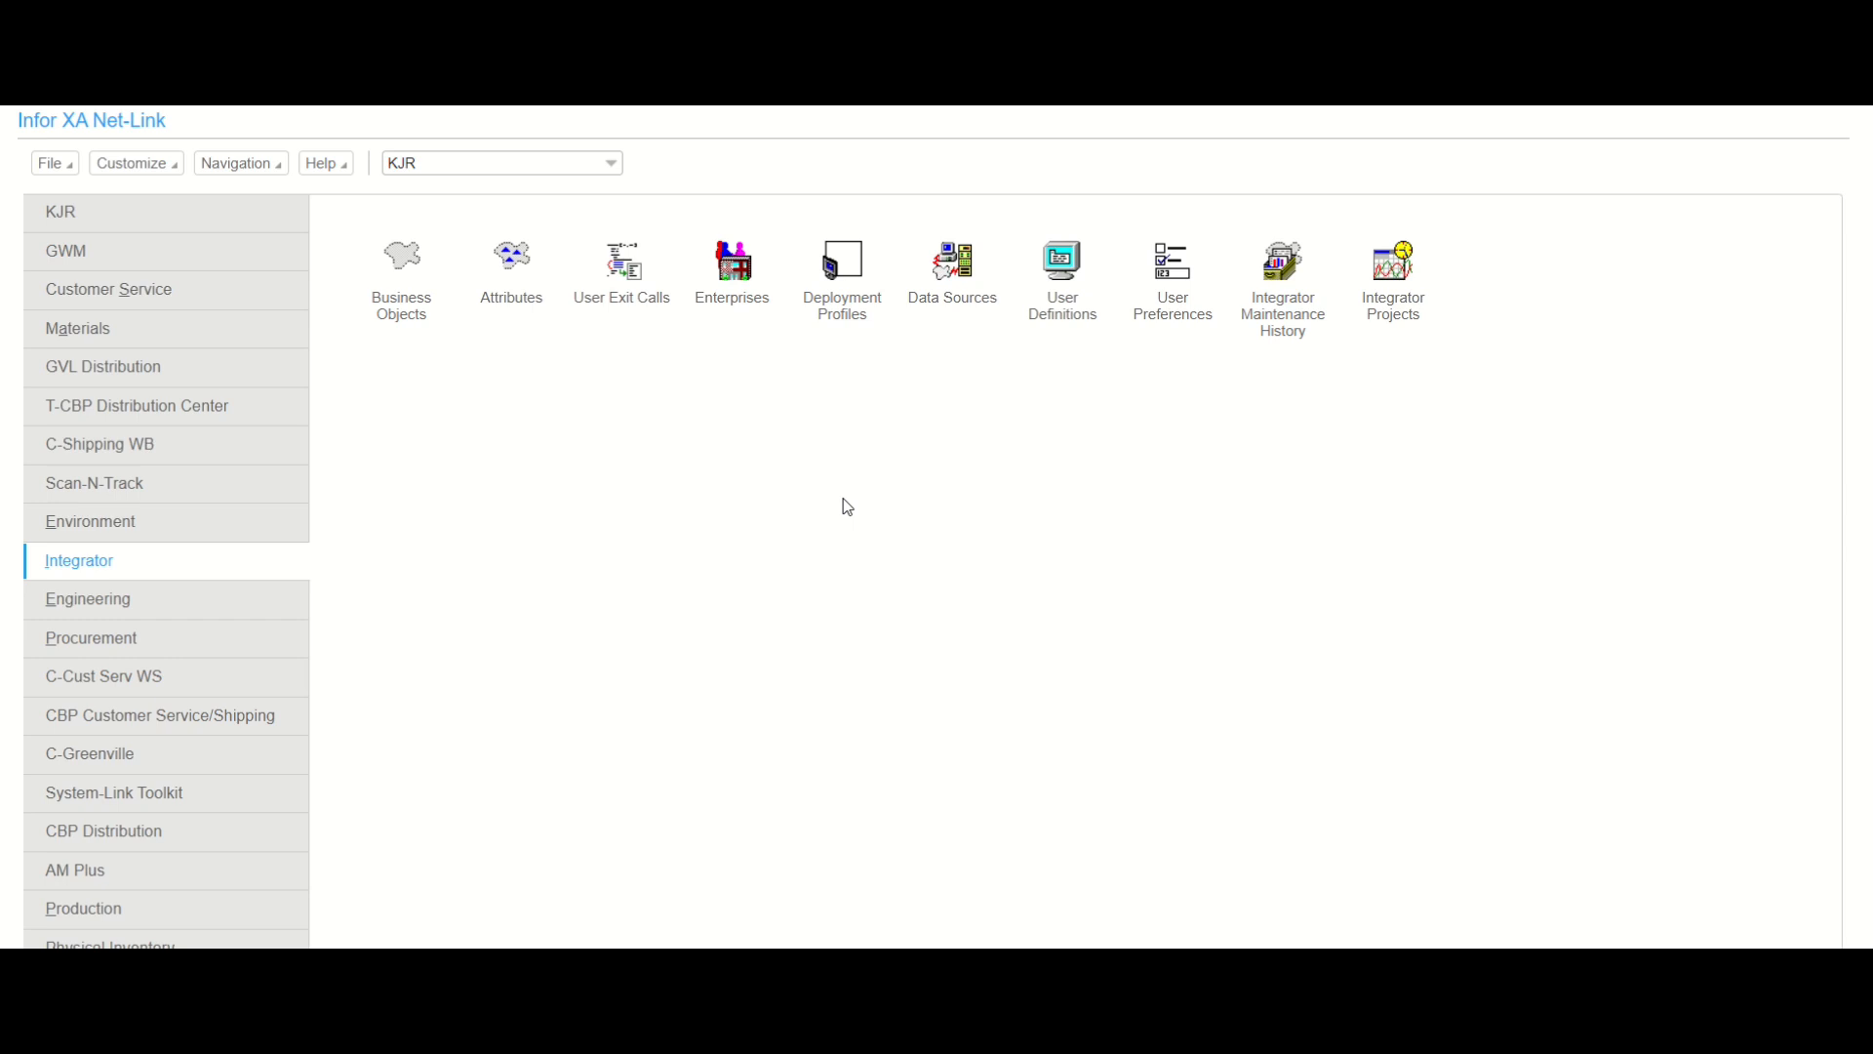
click(409, 309)
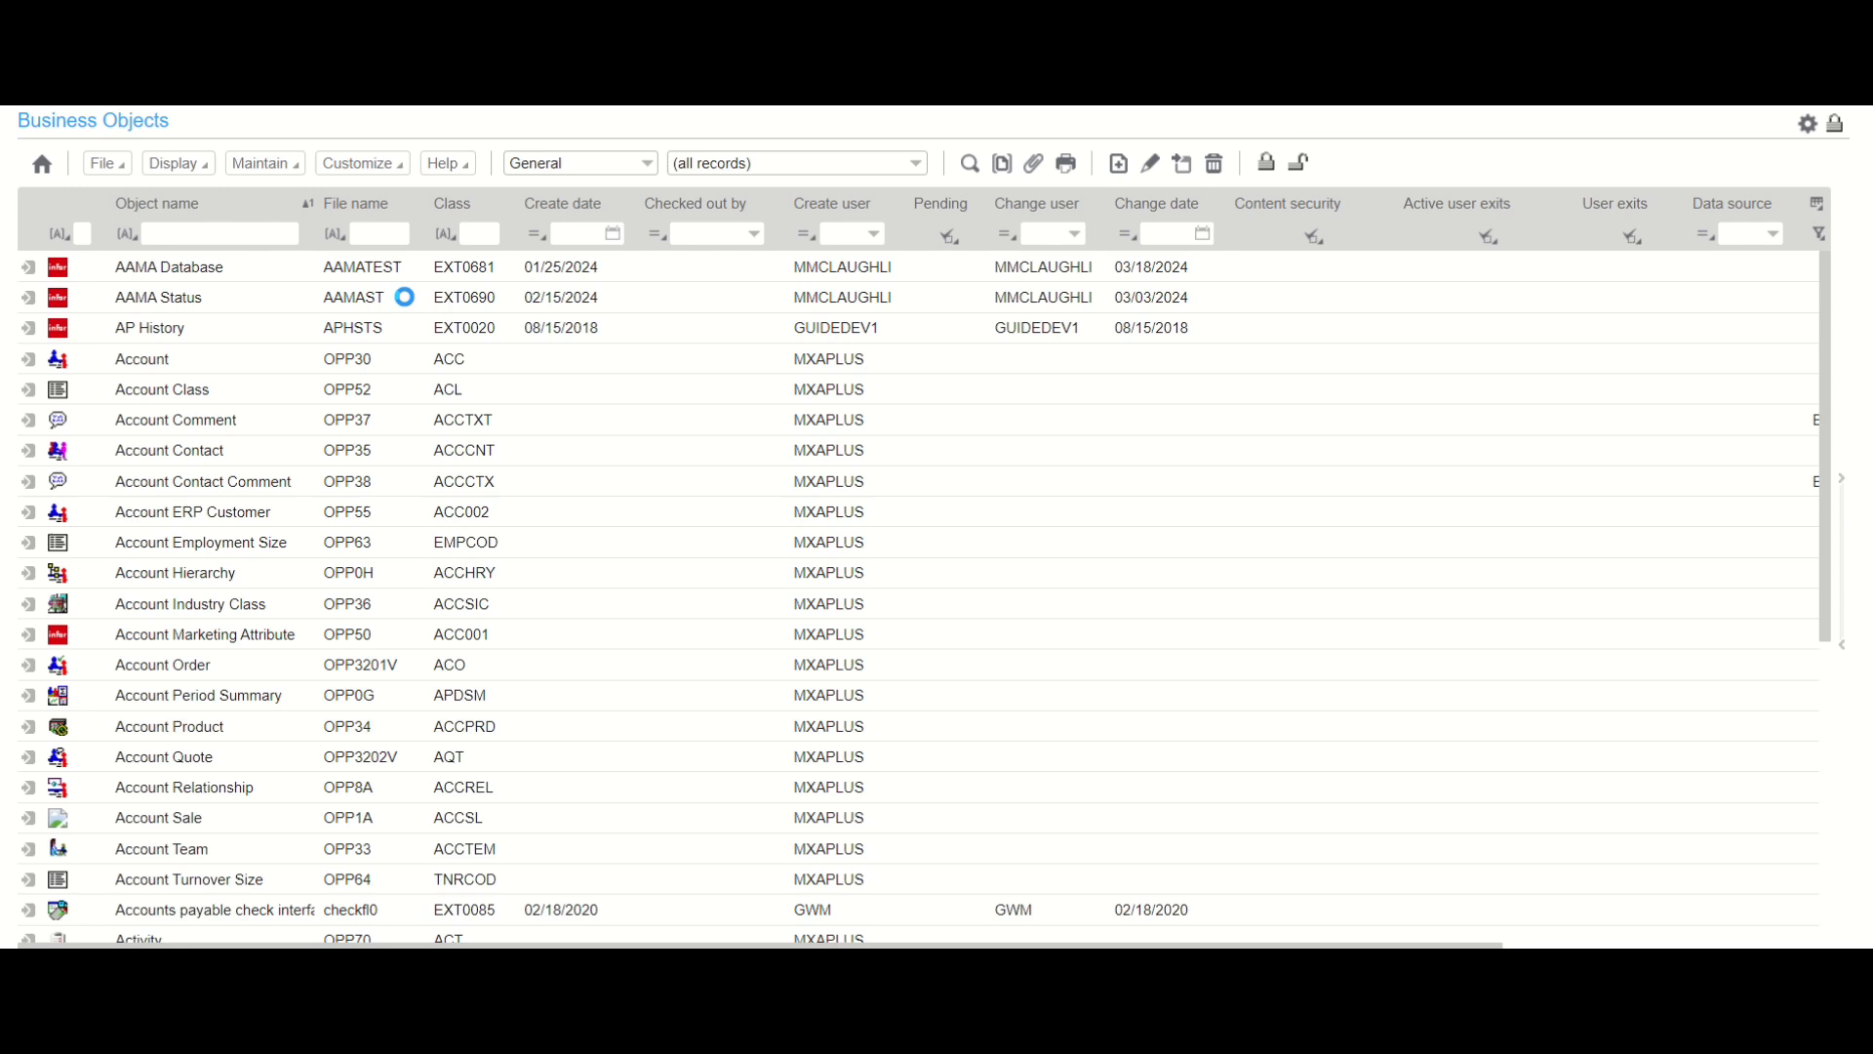
click(238, 235)
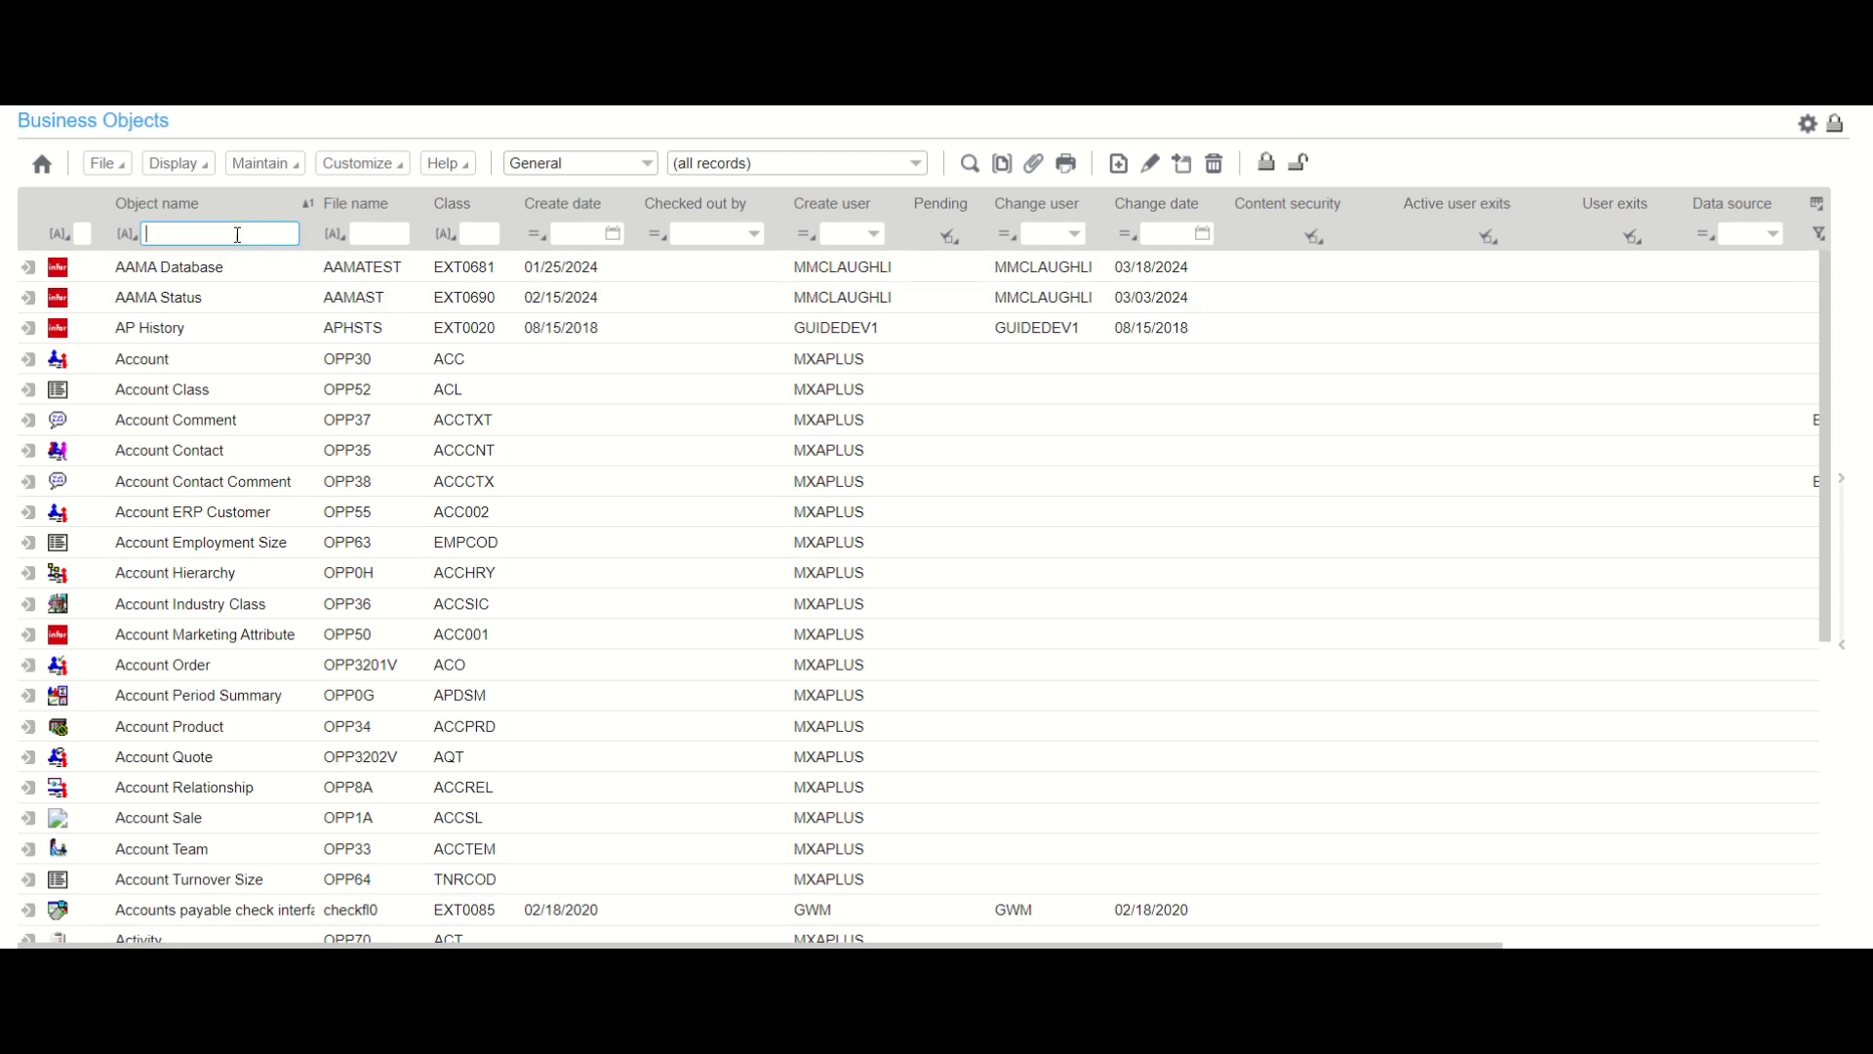
text(item warehouse)
key(Return)
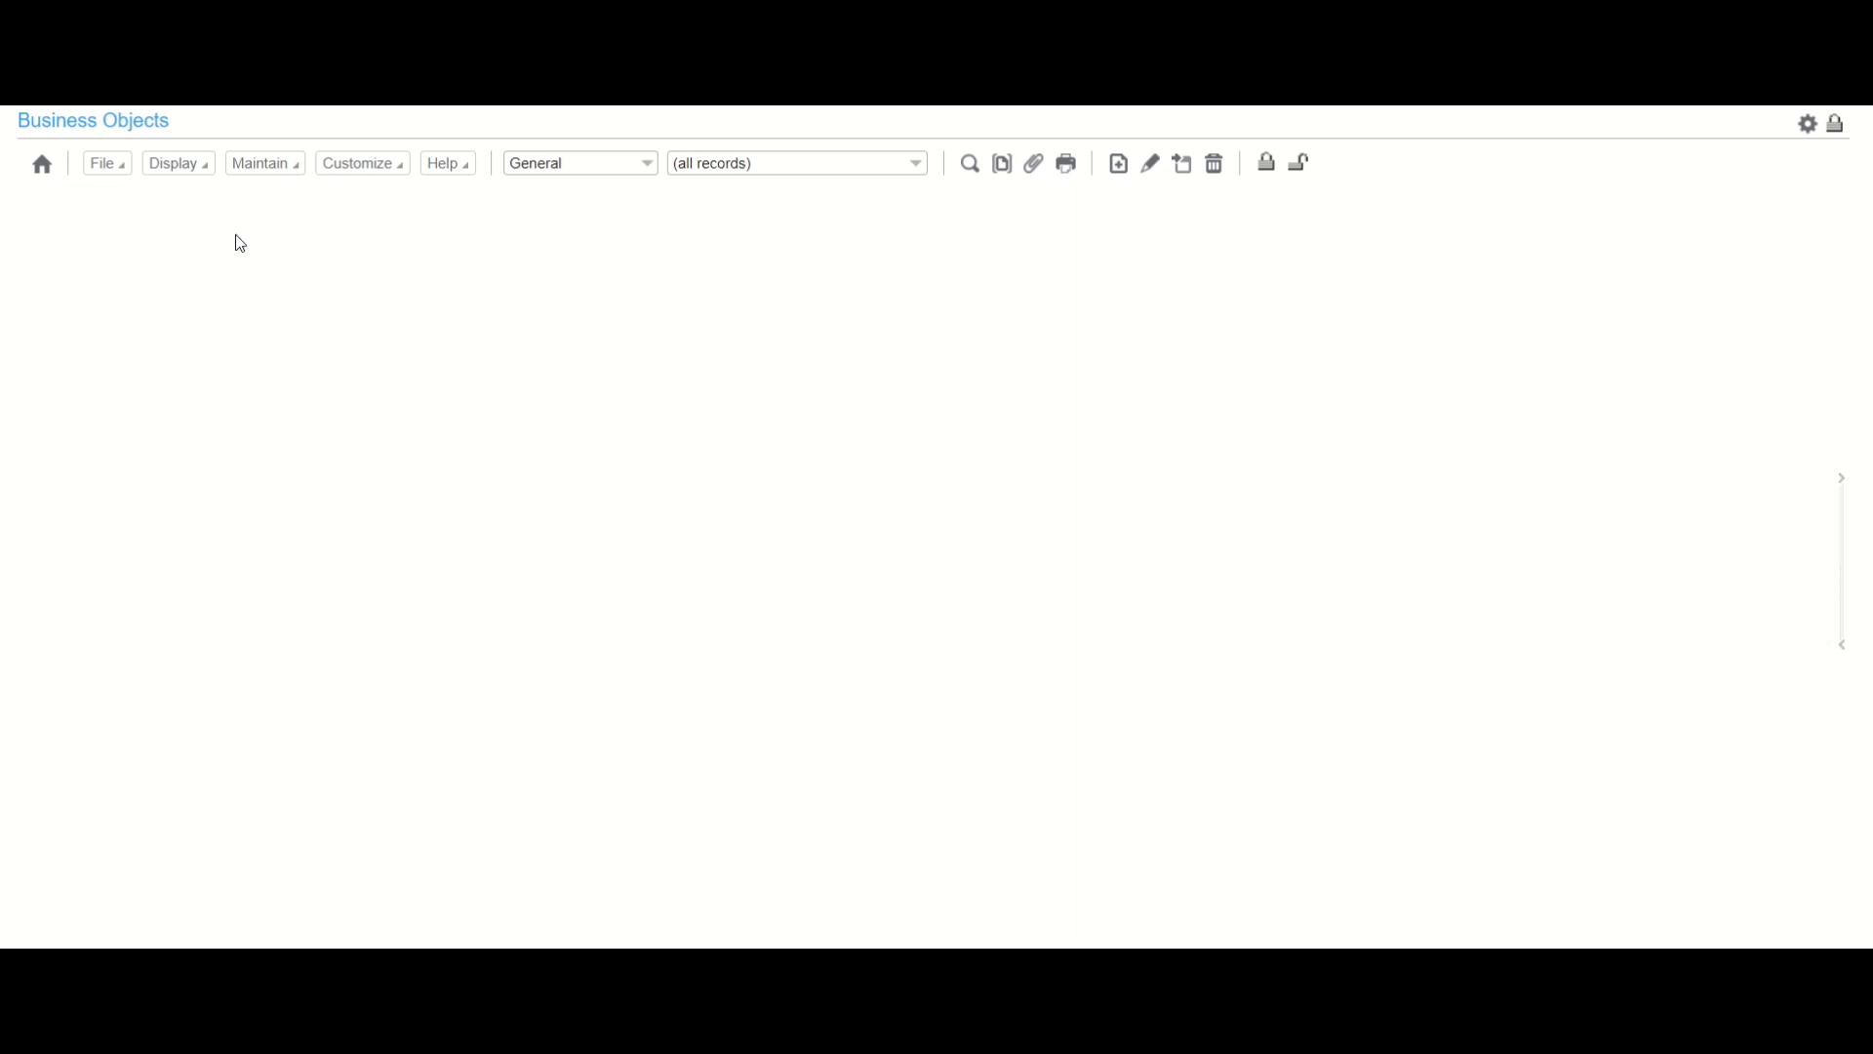
double_click(246, 273)
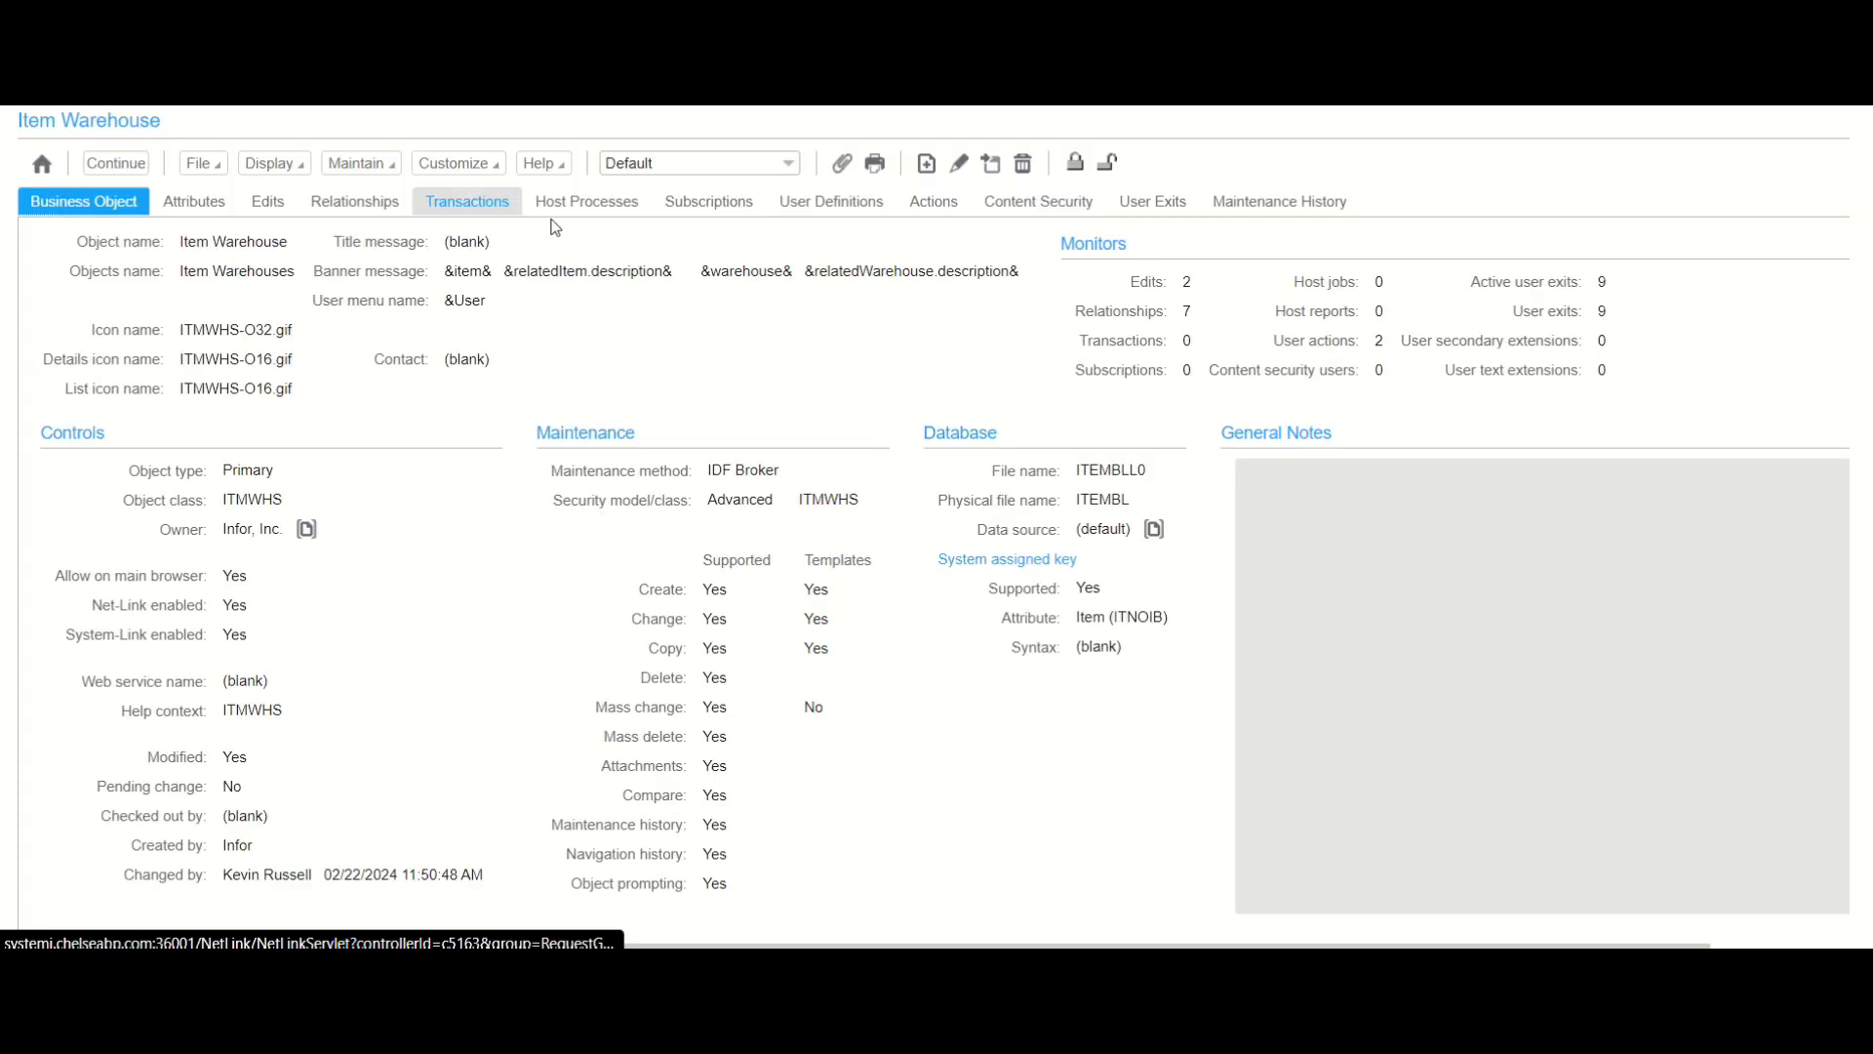
click(933, 207)
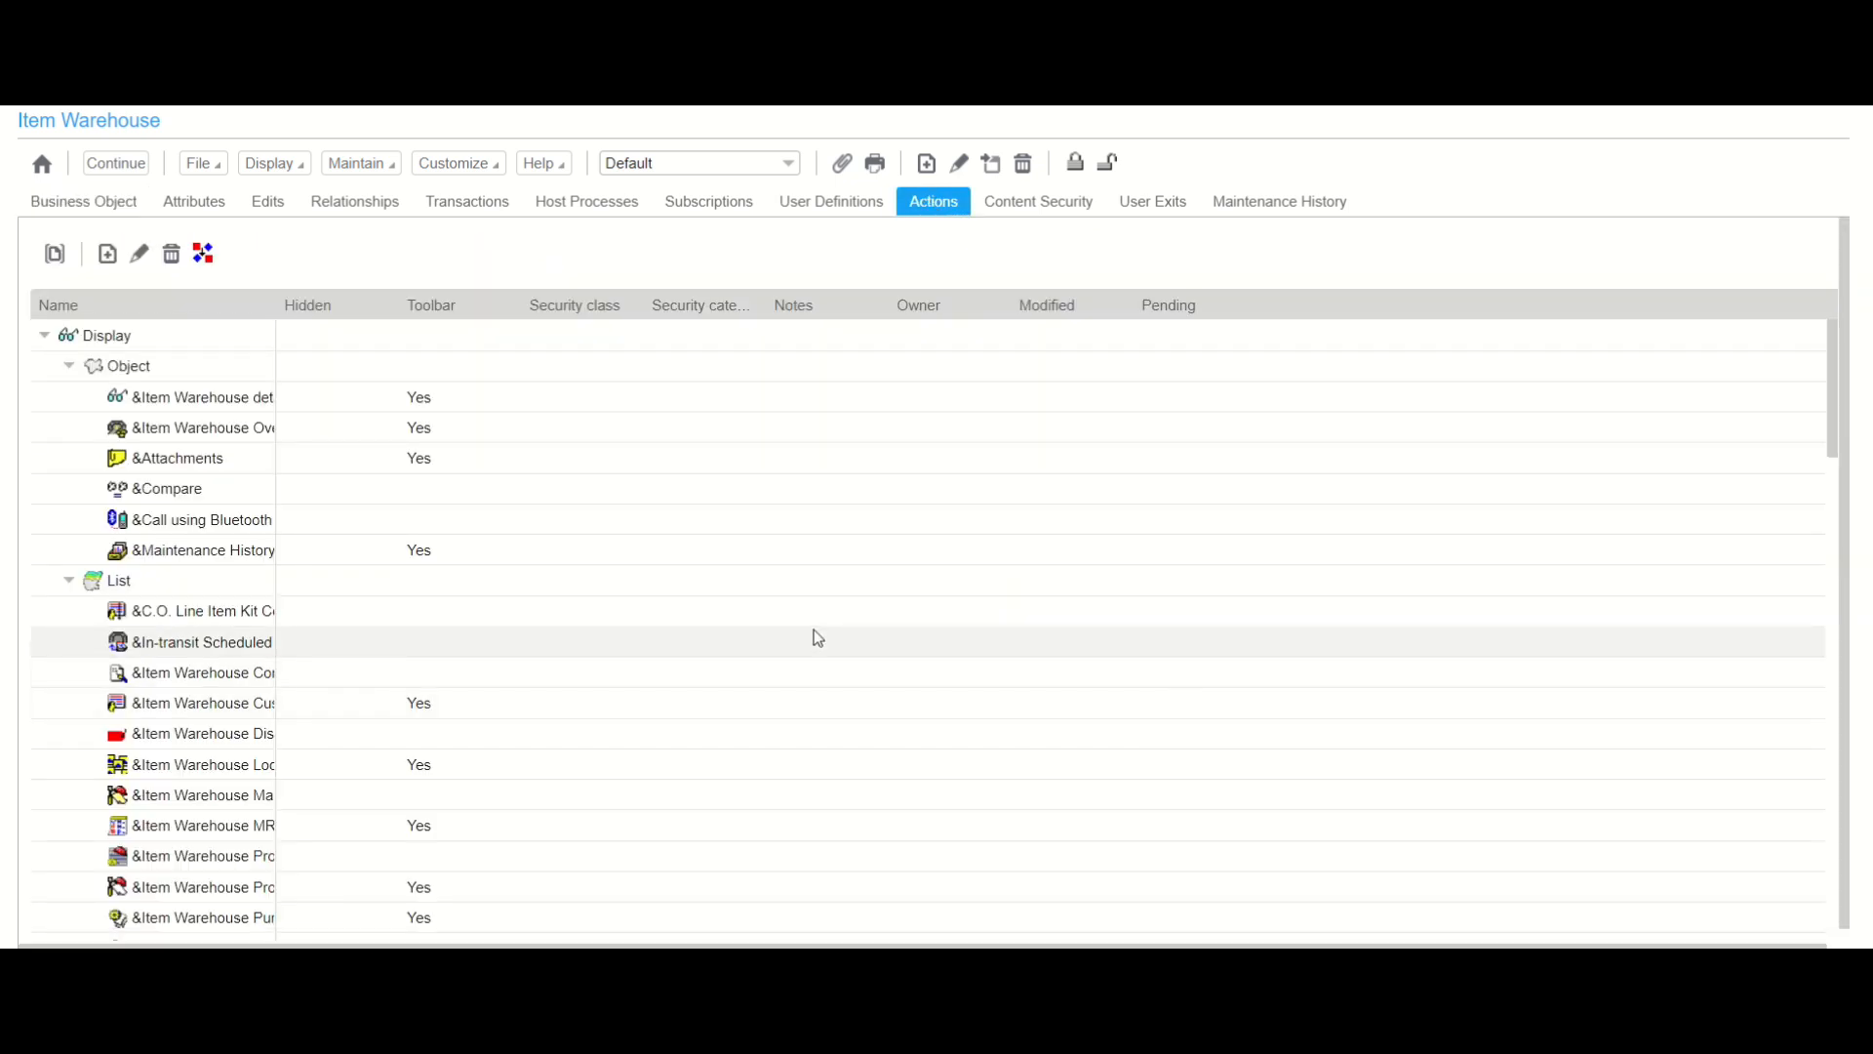
Create an Item Warehouse action with the menu text "MRO Transaction" and the action type Client-Link.
click(108, 256)
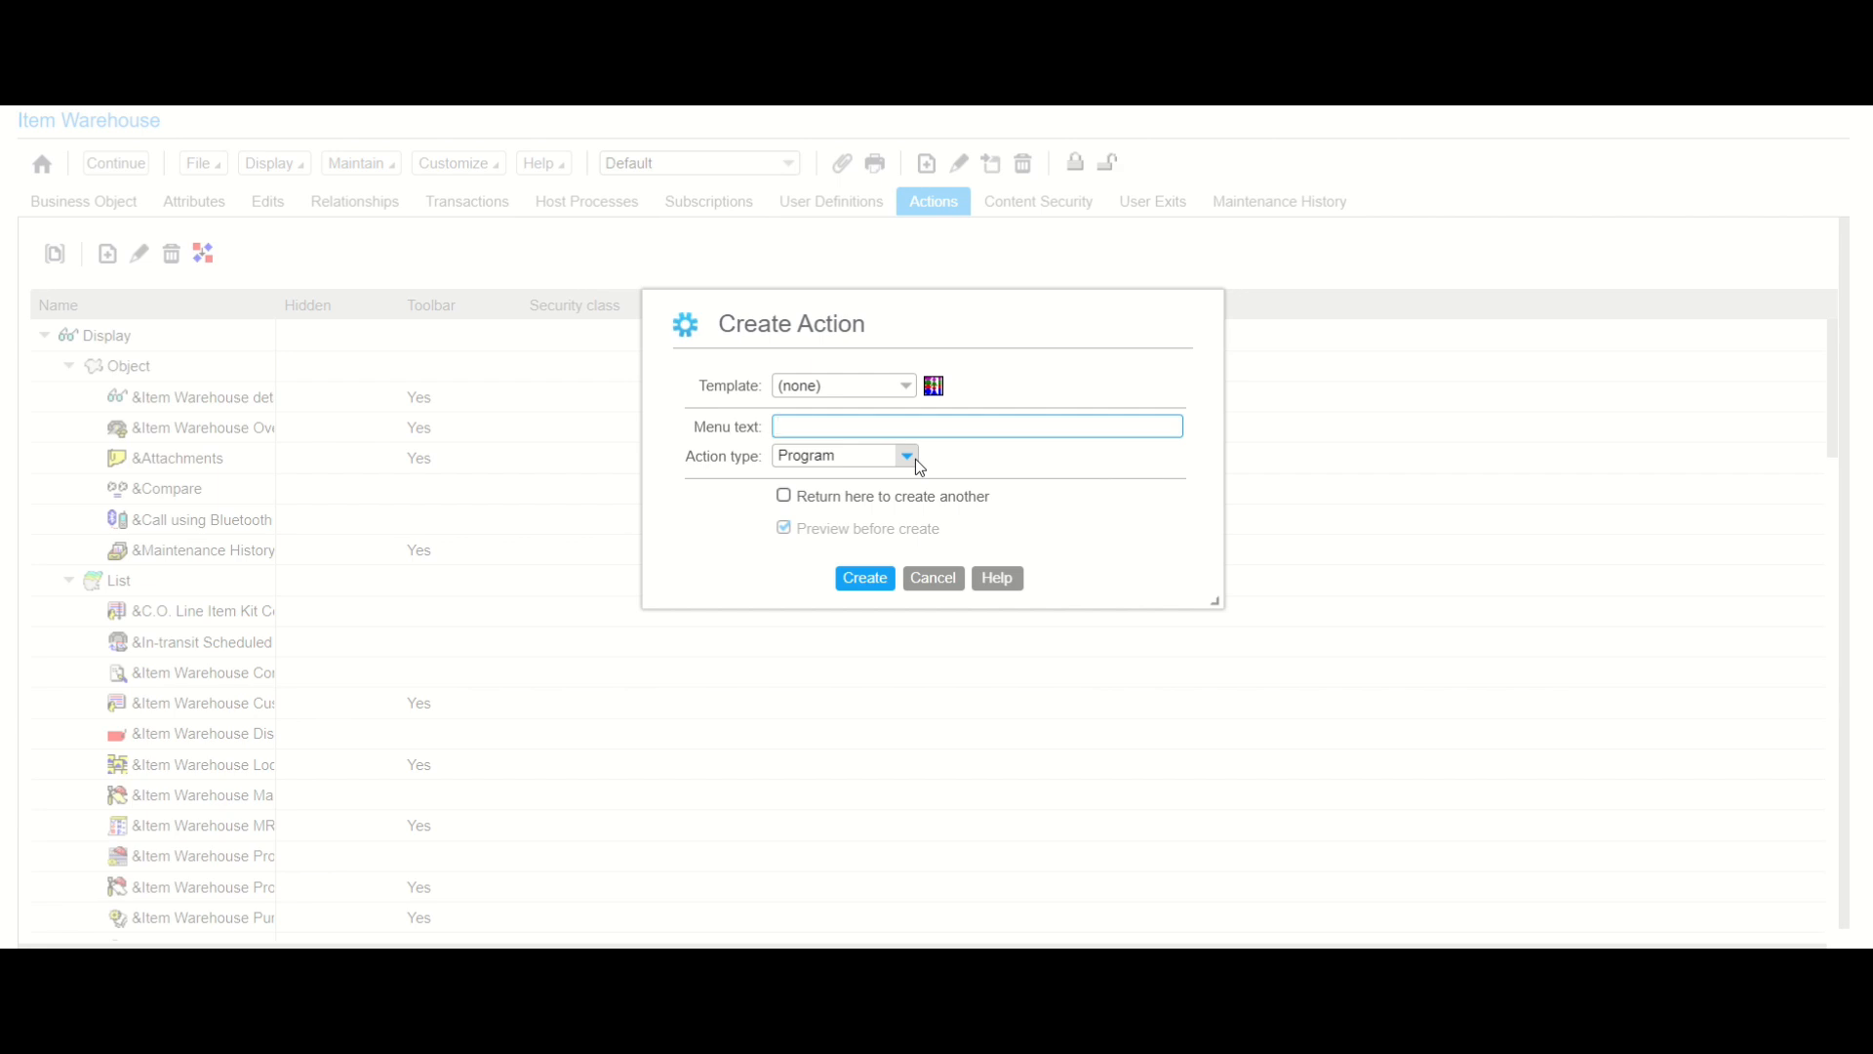
text(MRO Trans)
click(913, 457)
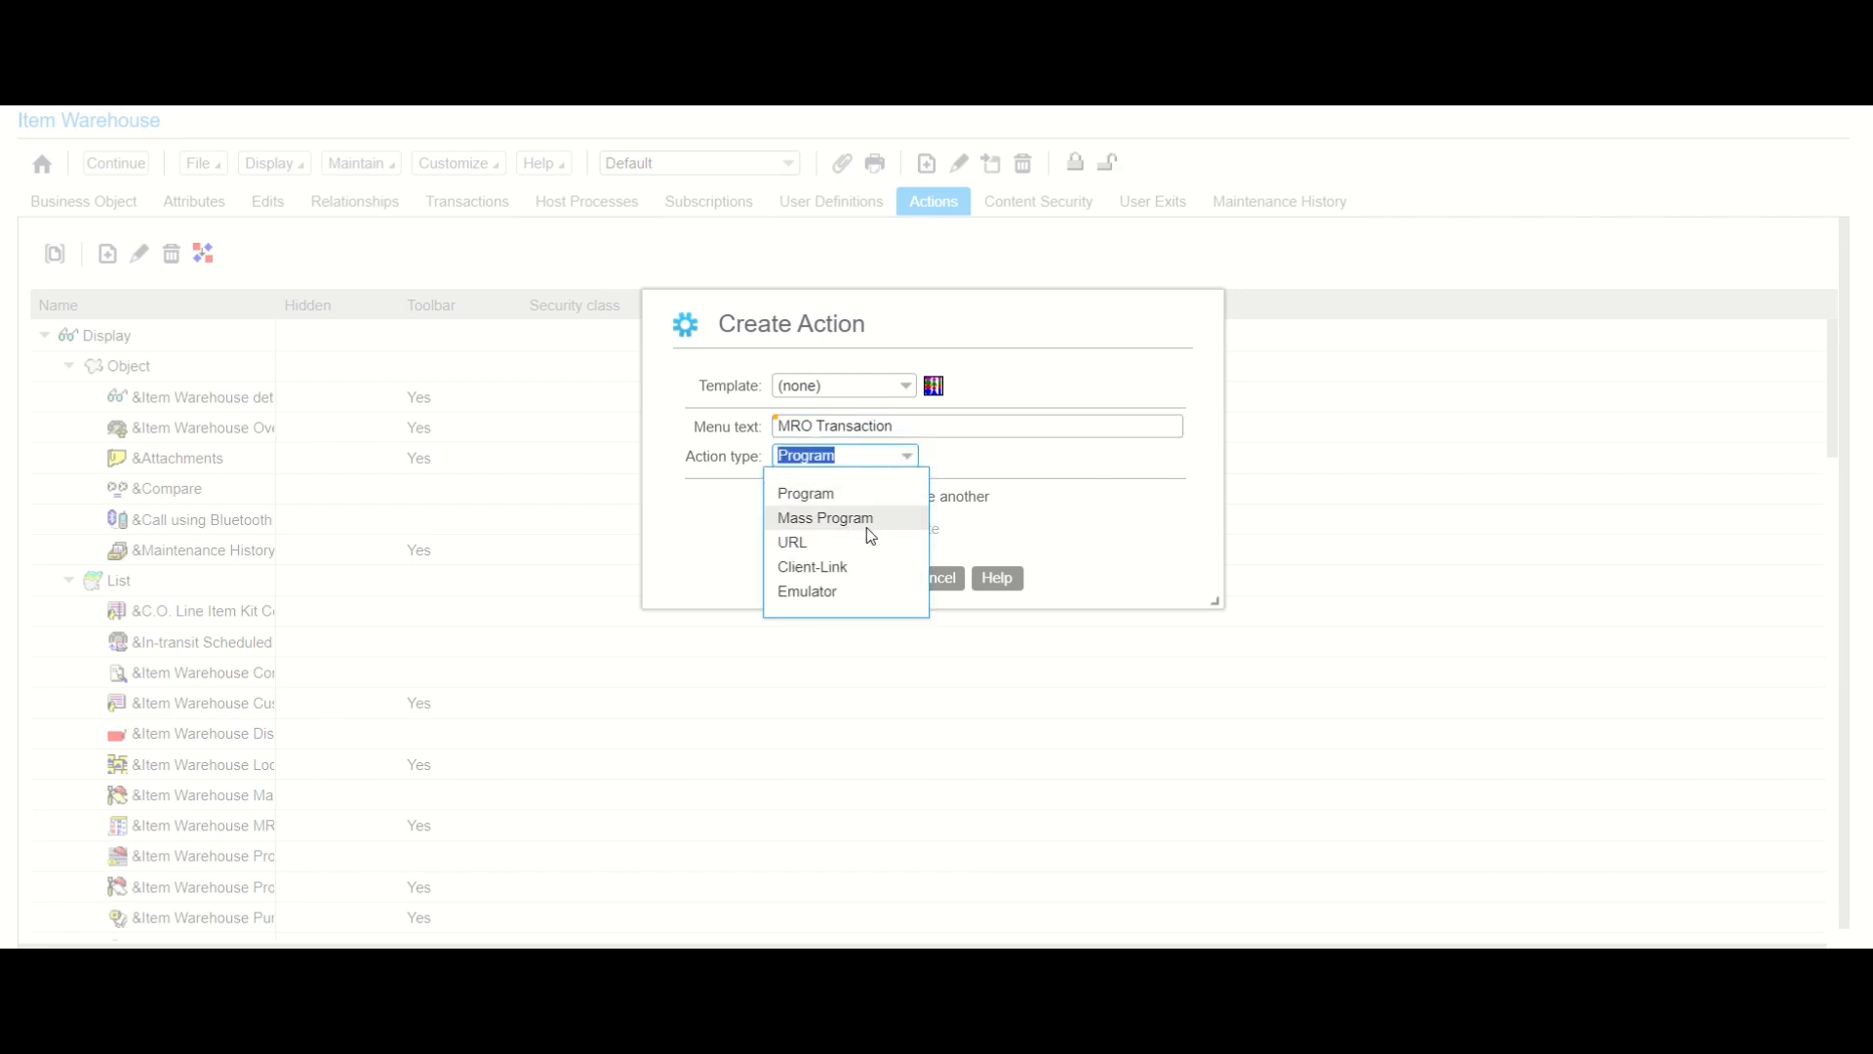
click(863, 564)
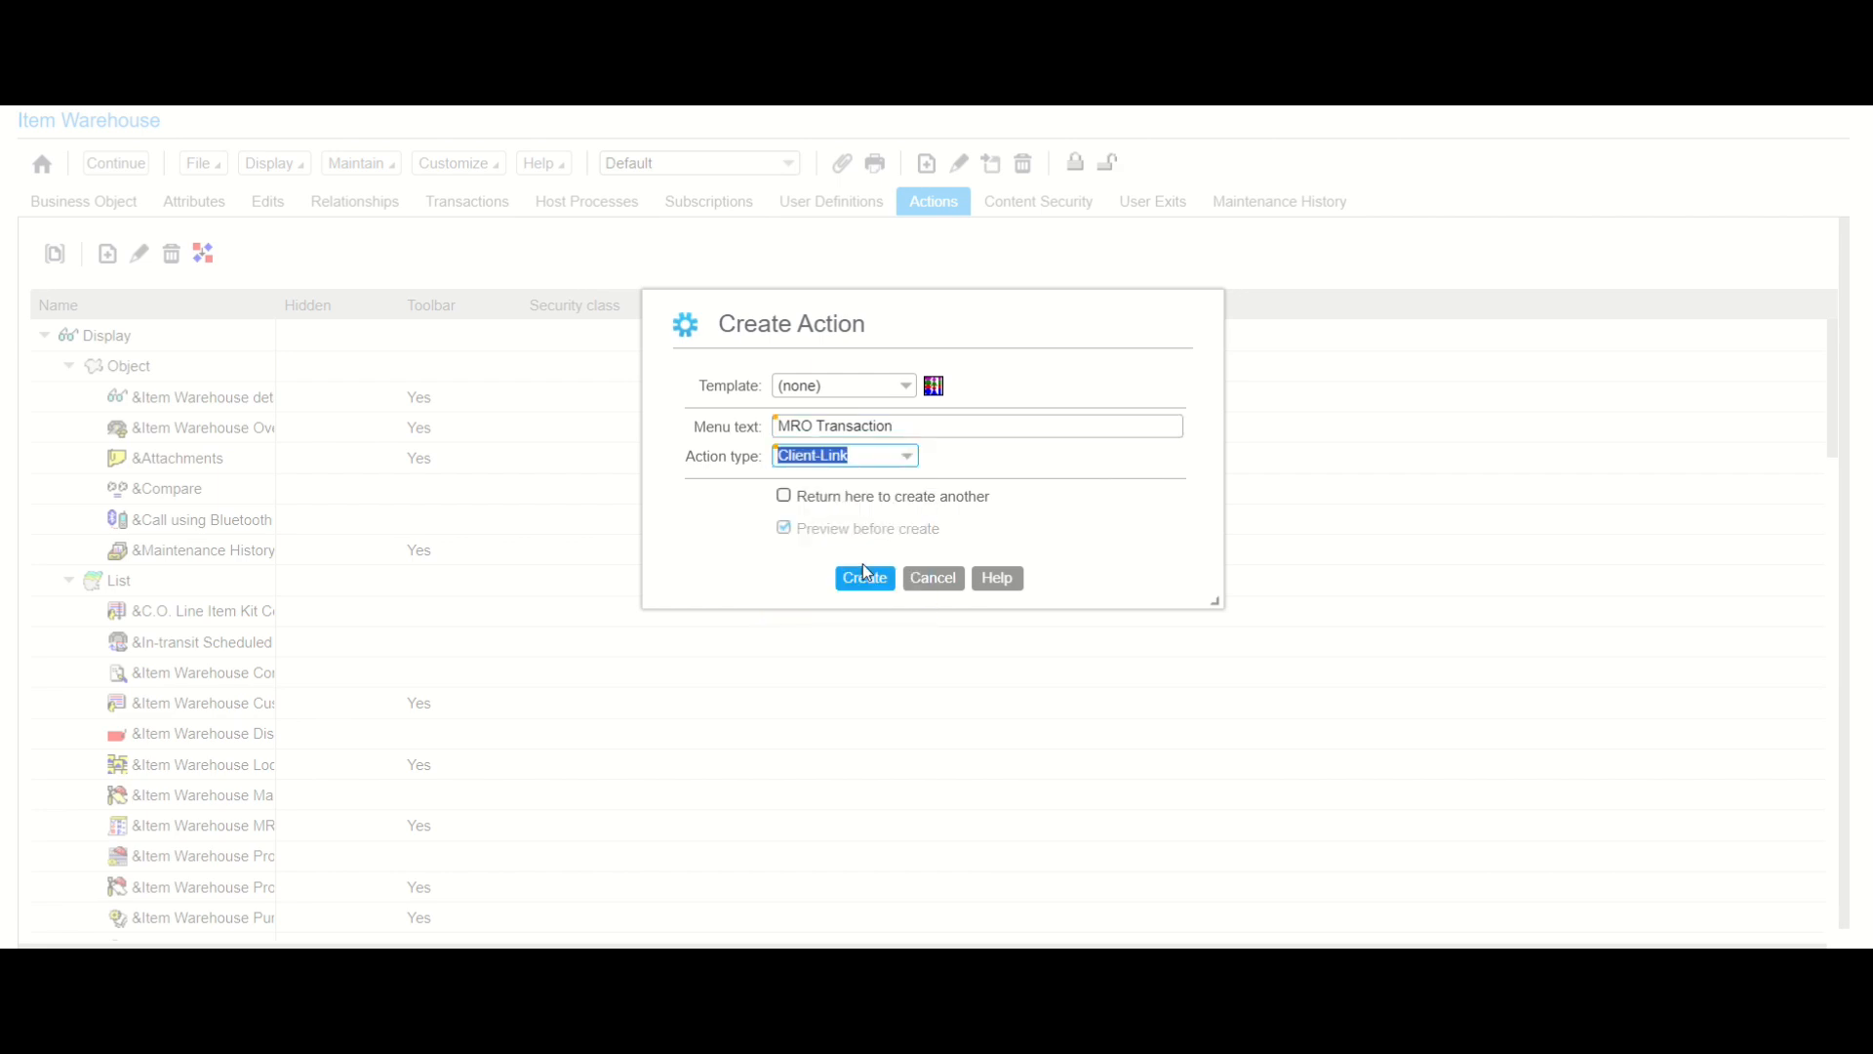
click(865, 580)
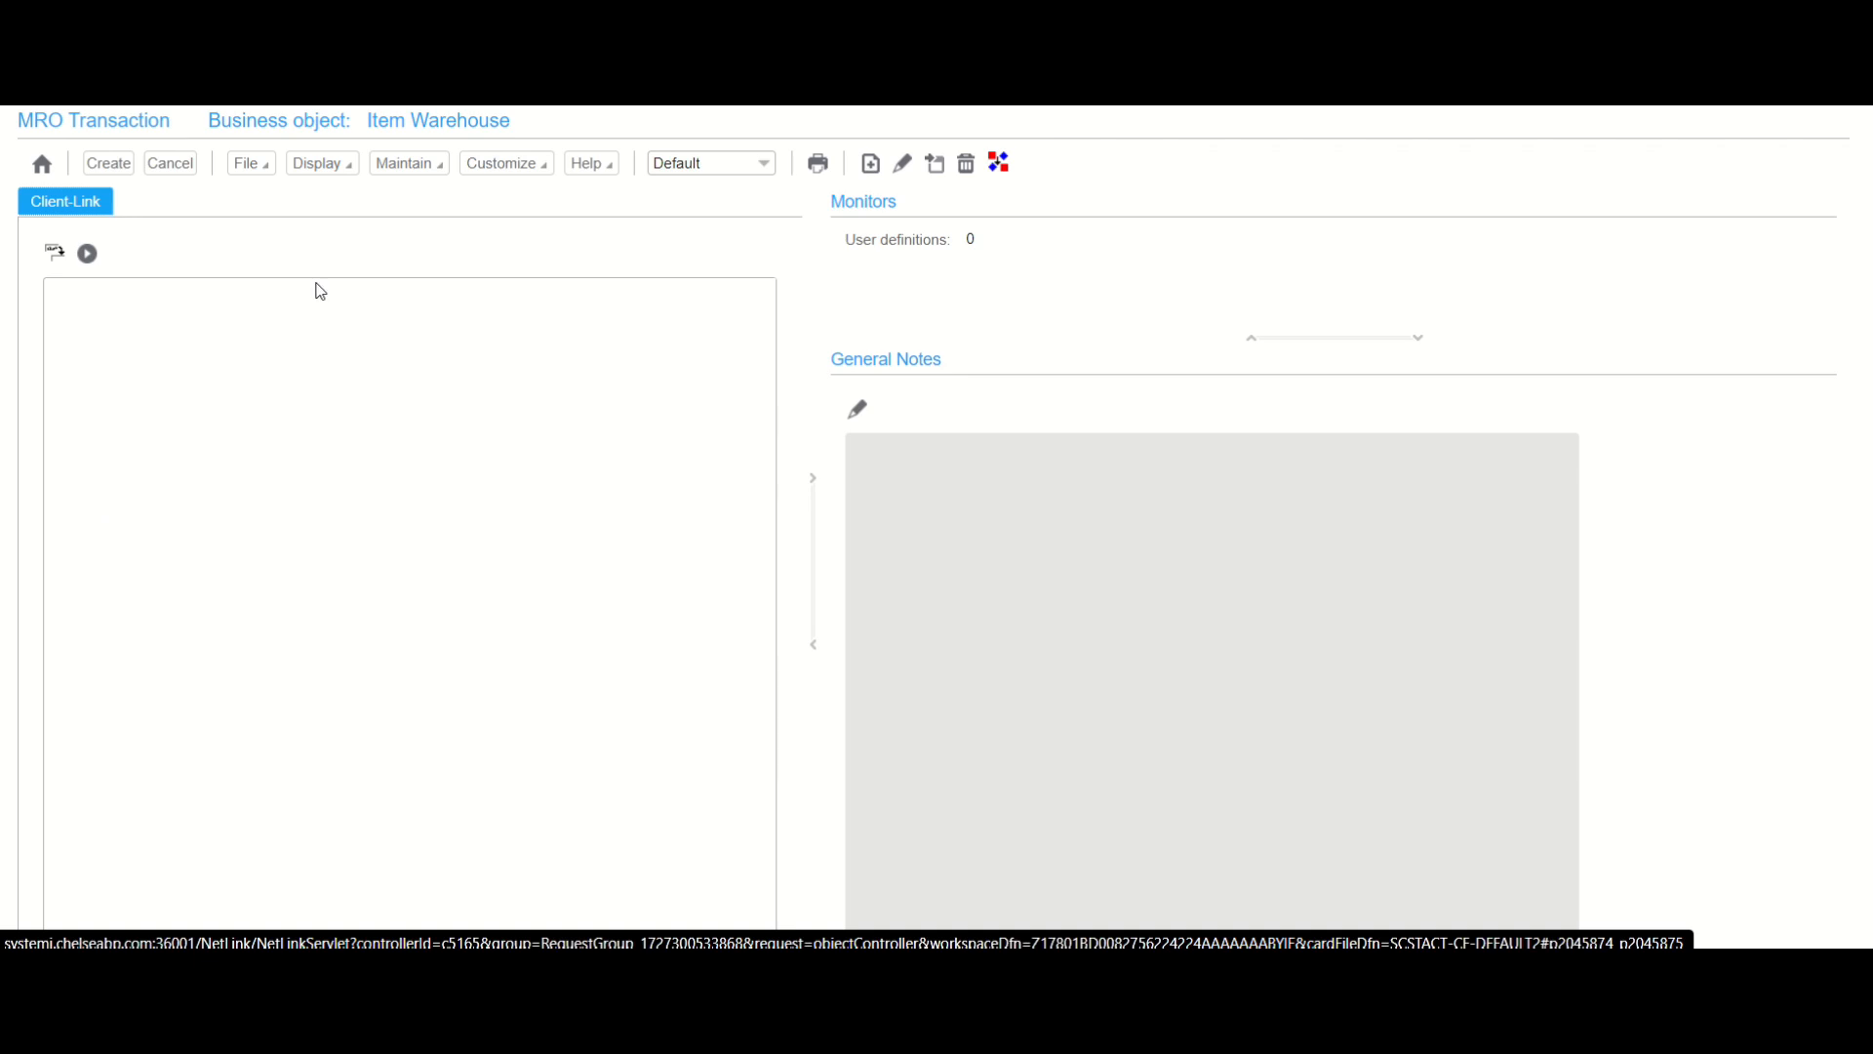
Paste the copied Client-Link request XML into the MRO Transaction action.
click(186, 390)
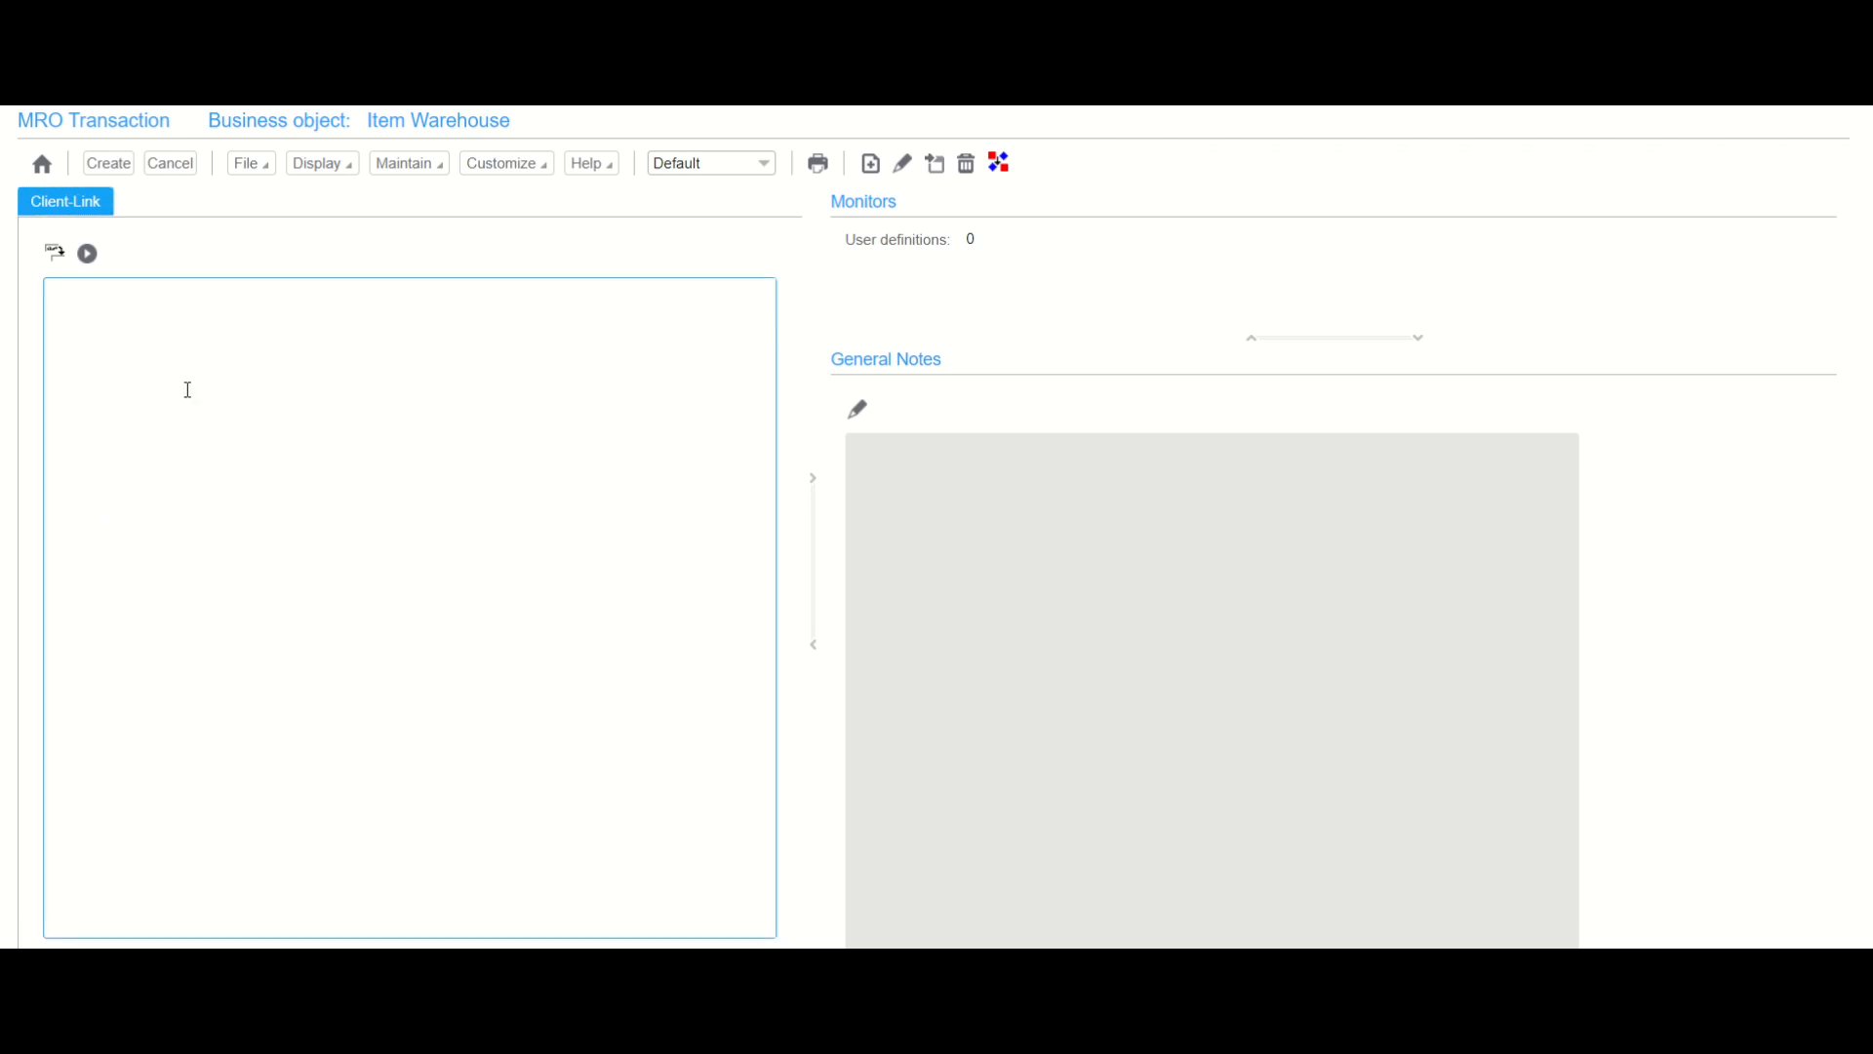
key(ctrl+v)
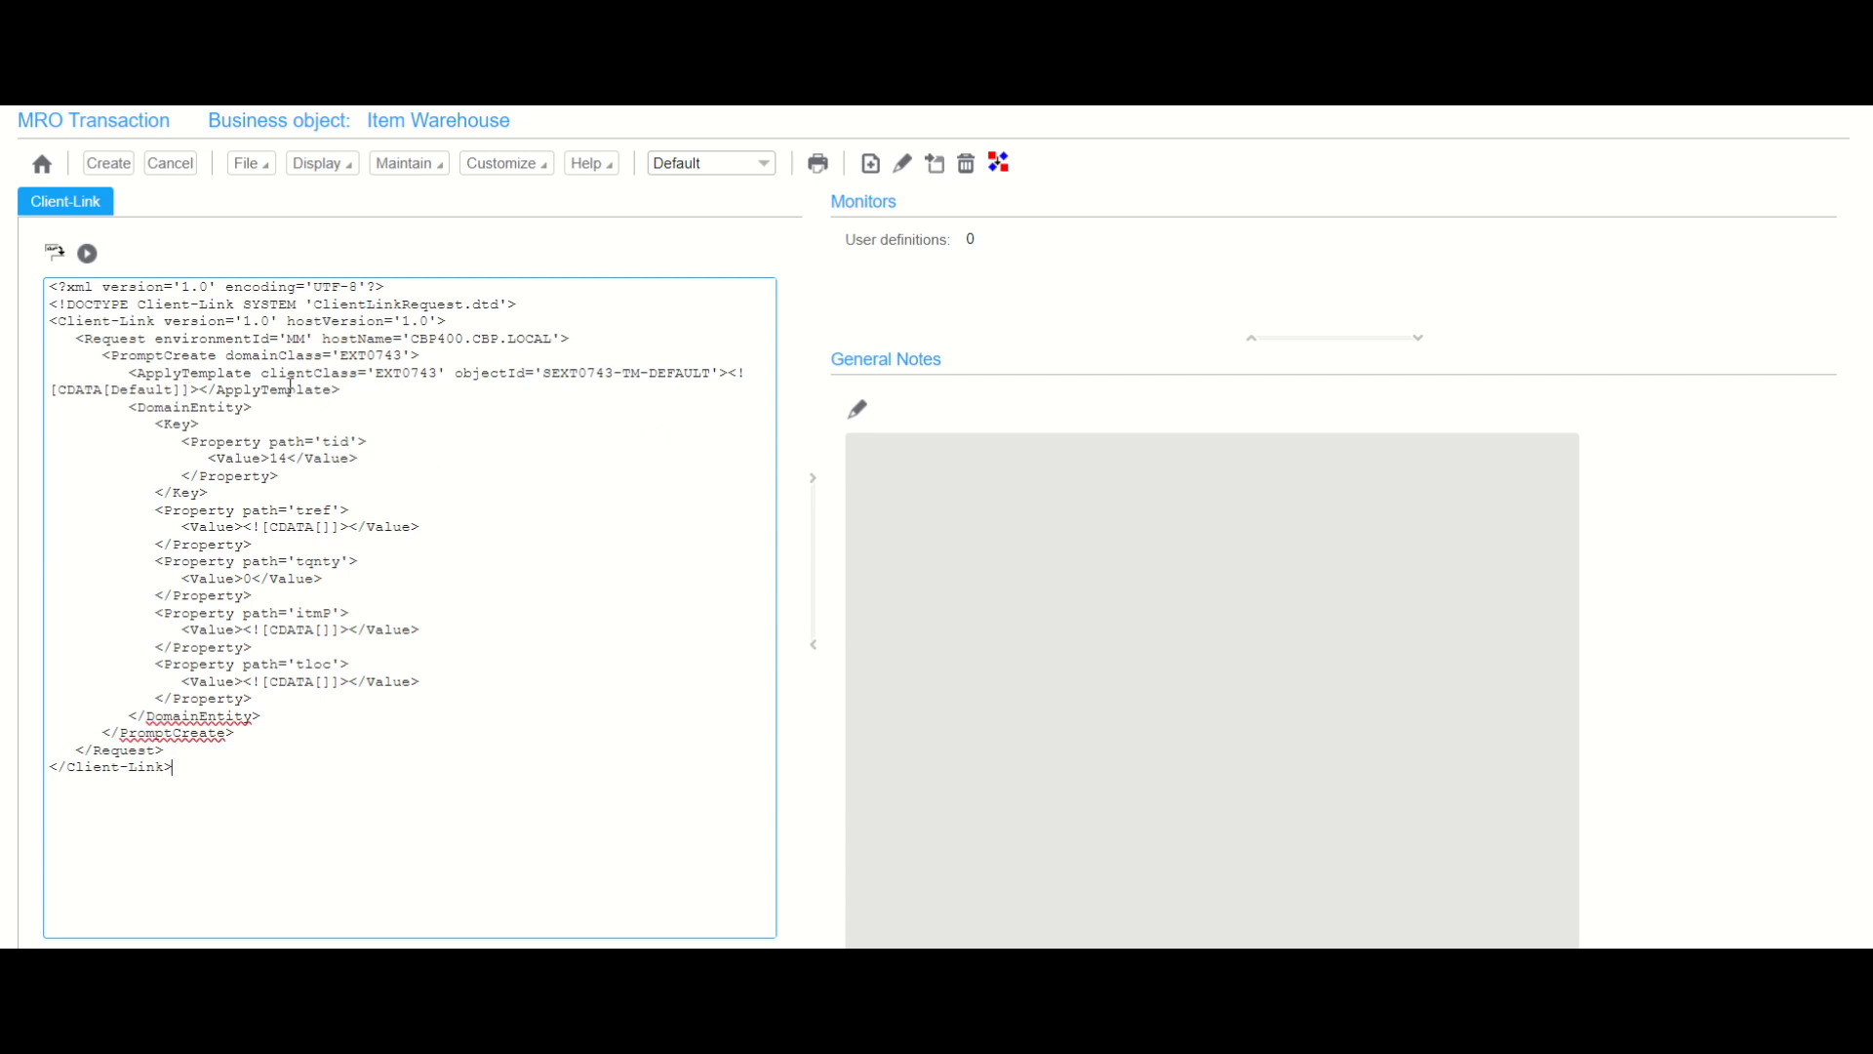
double_click(275, 456)
Open the Client-Link request builder, enable the attribute filter row, and filter the available attributes by the description "item".
click(56, 256)
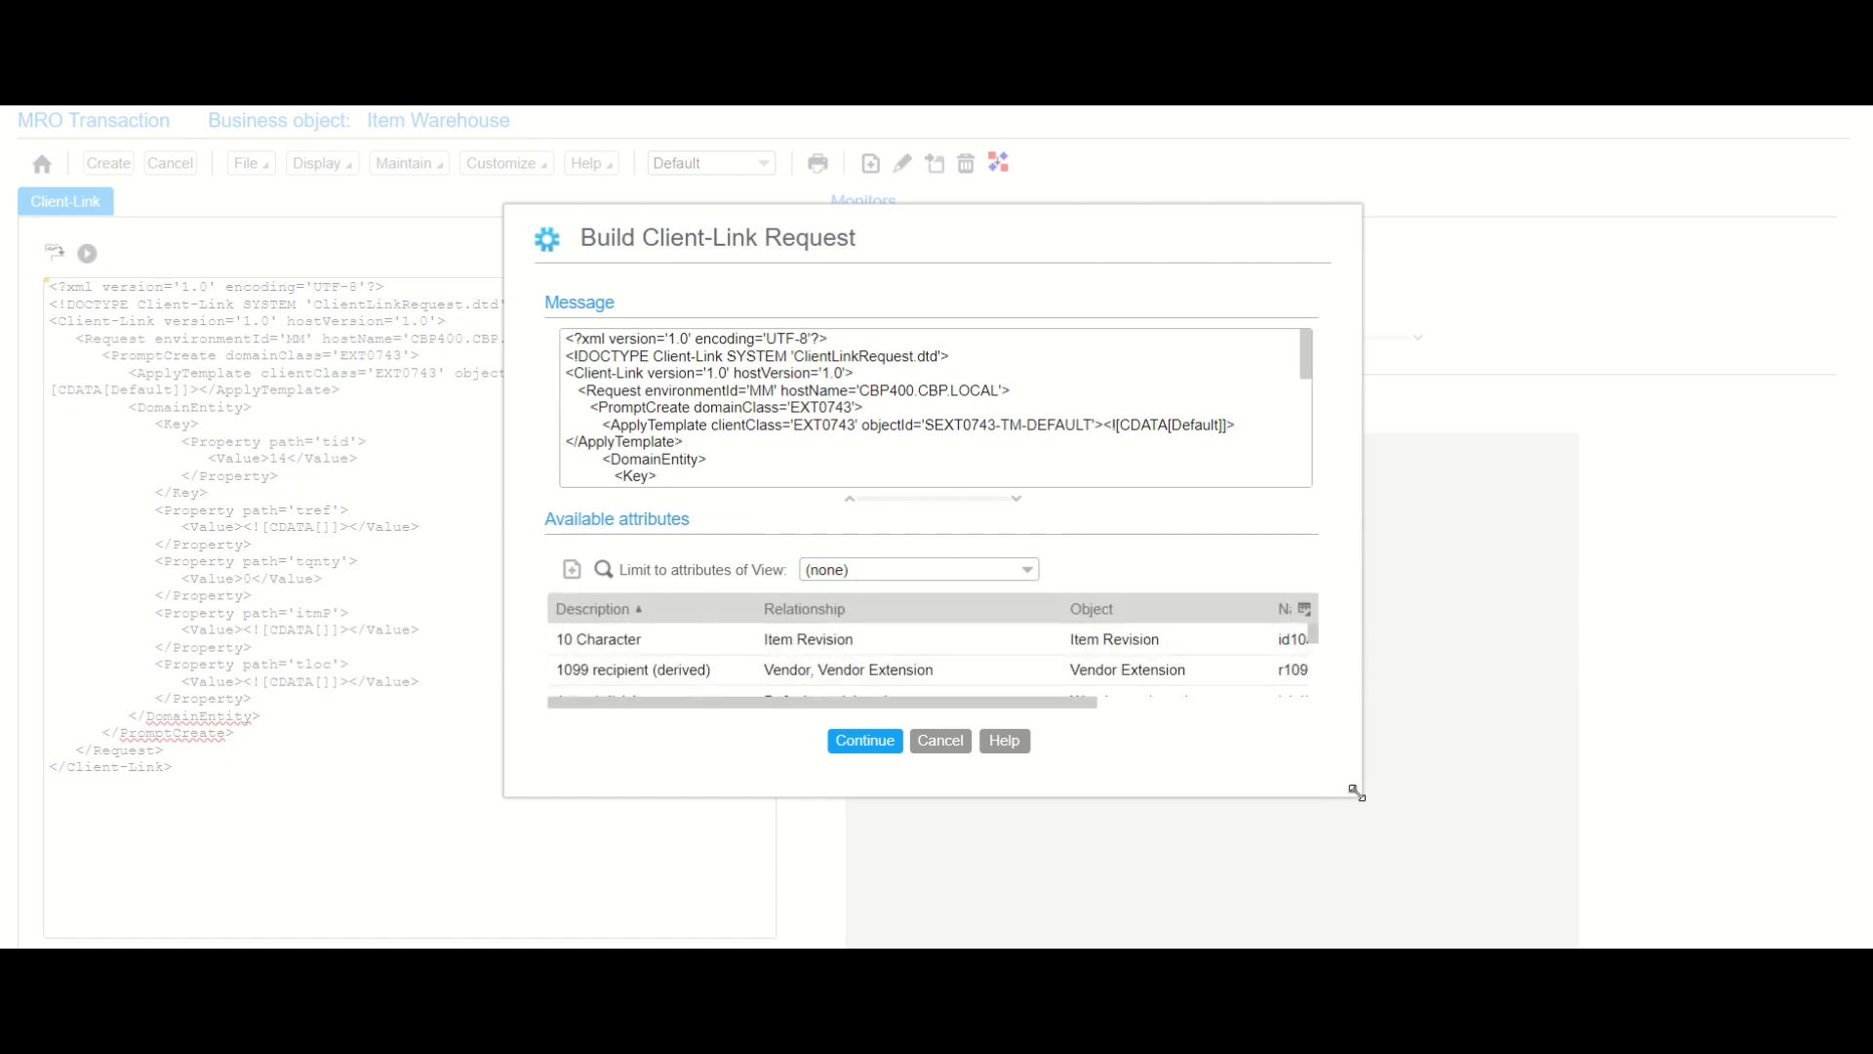
drag(1356, 792, 1327, 942)
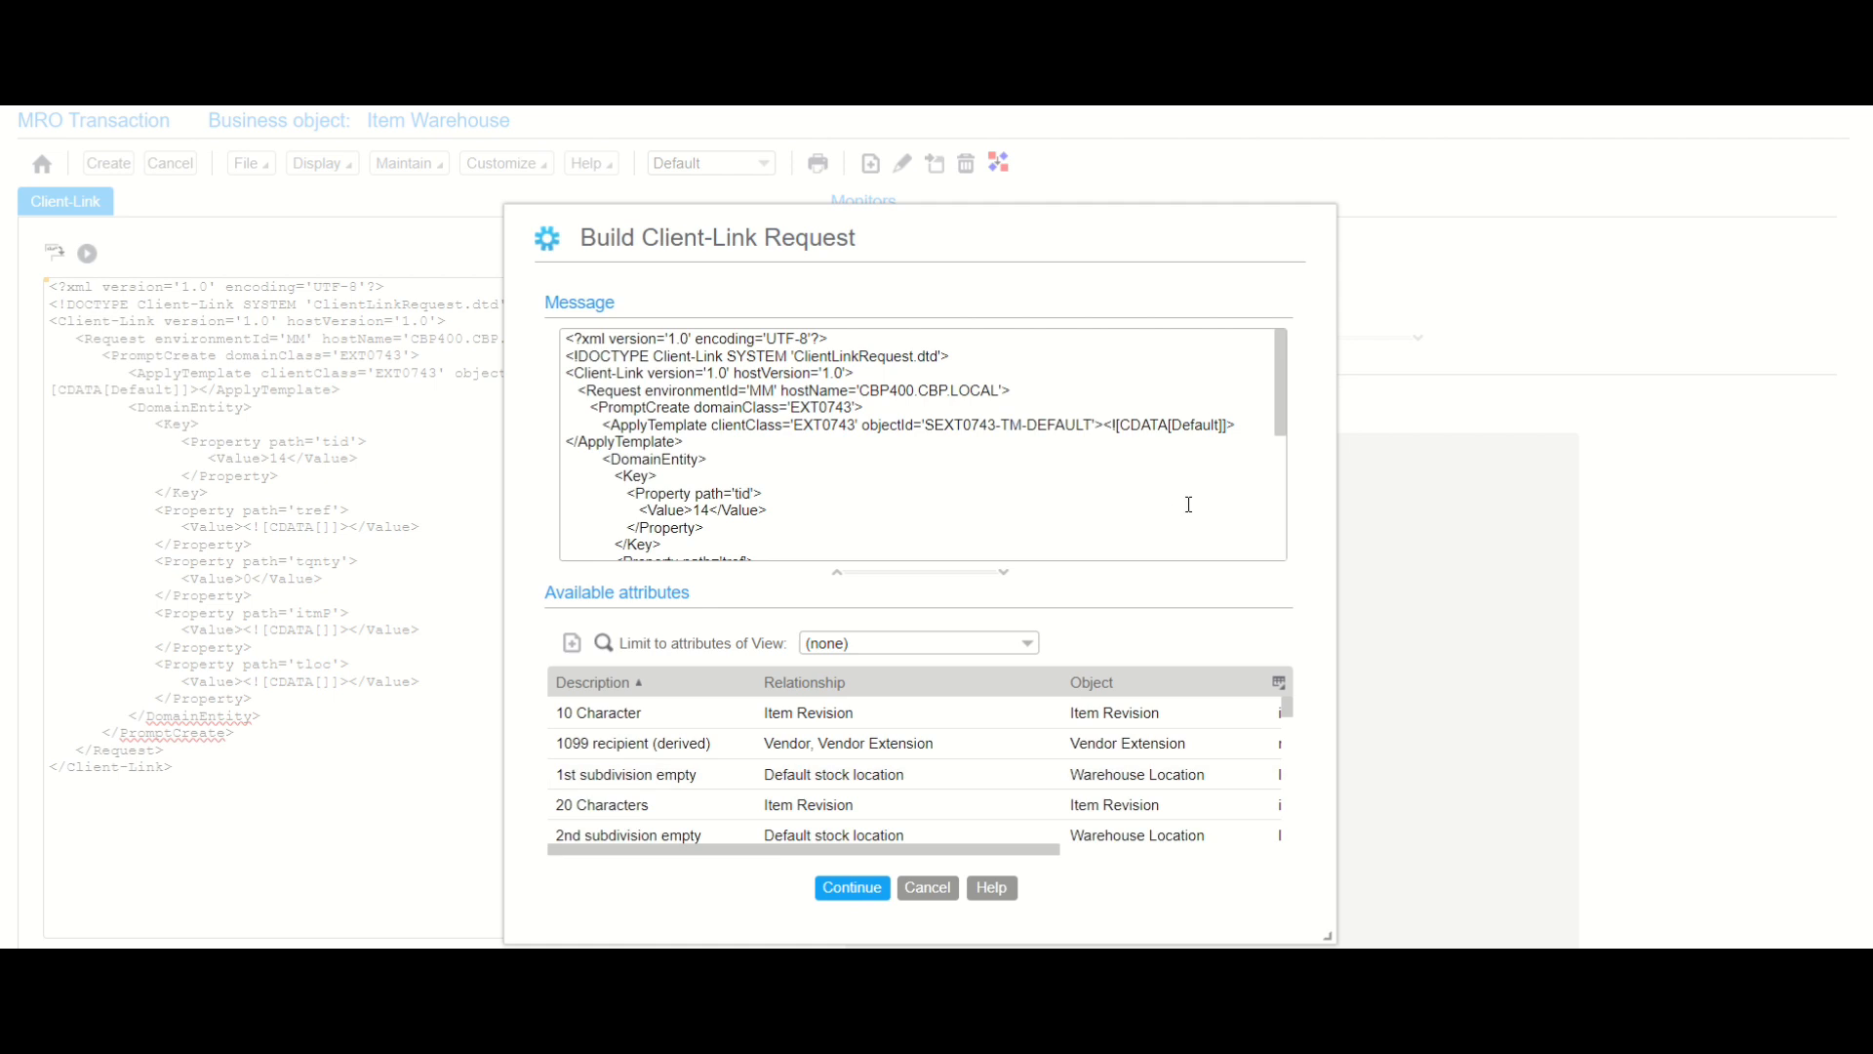
click(1282, 530)
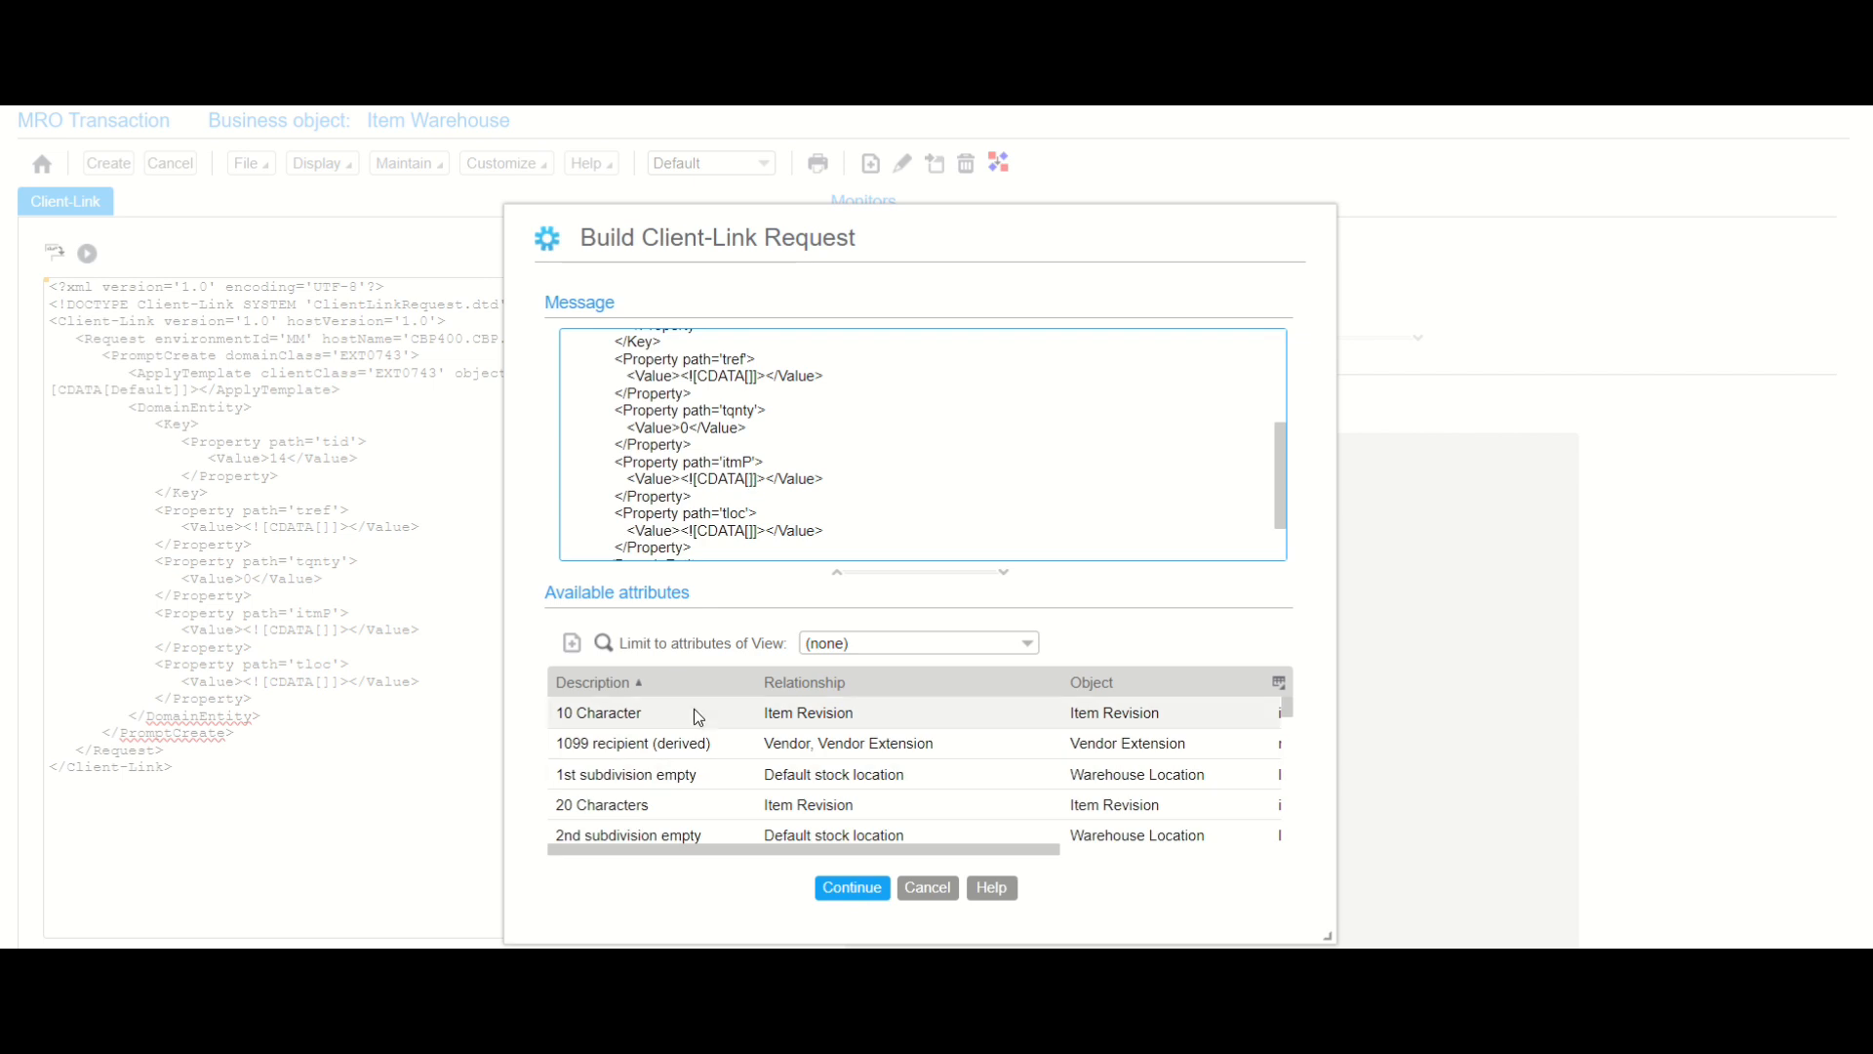
click(1279, 682)
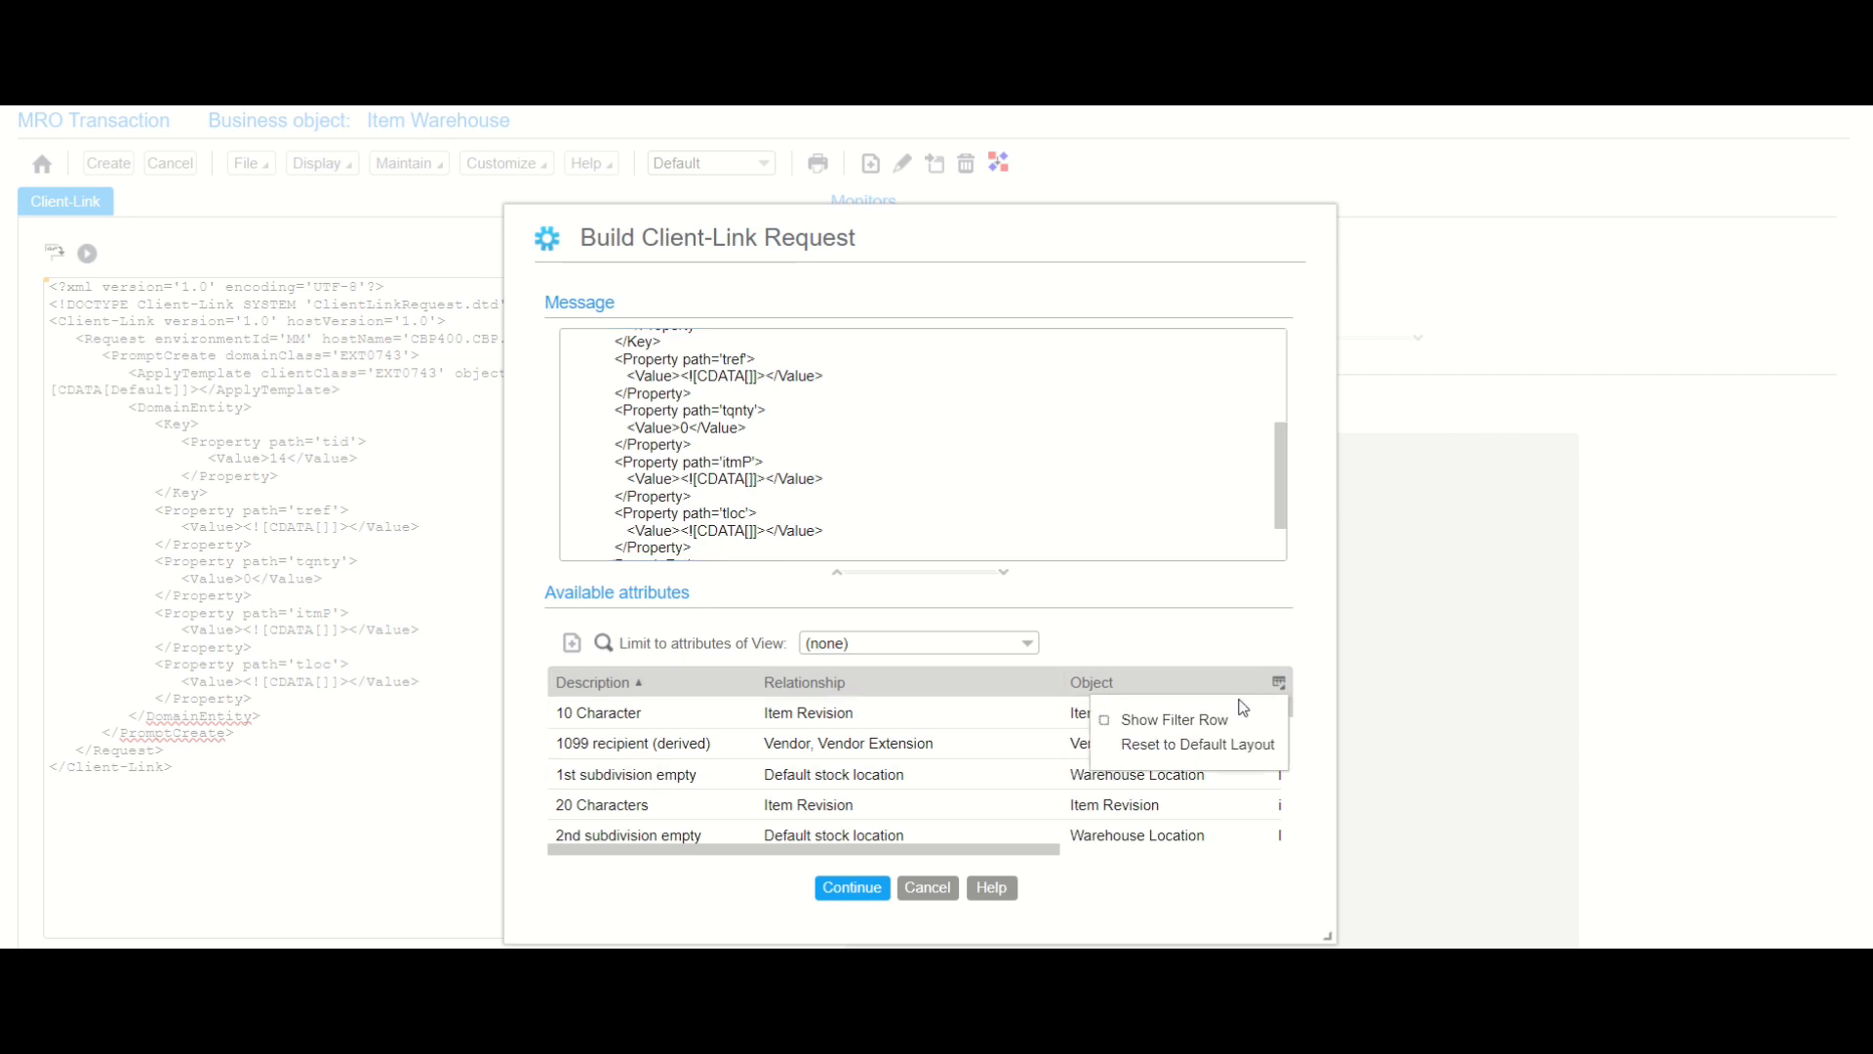
click(1199, 747)
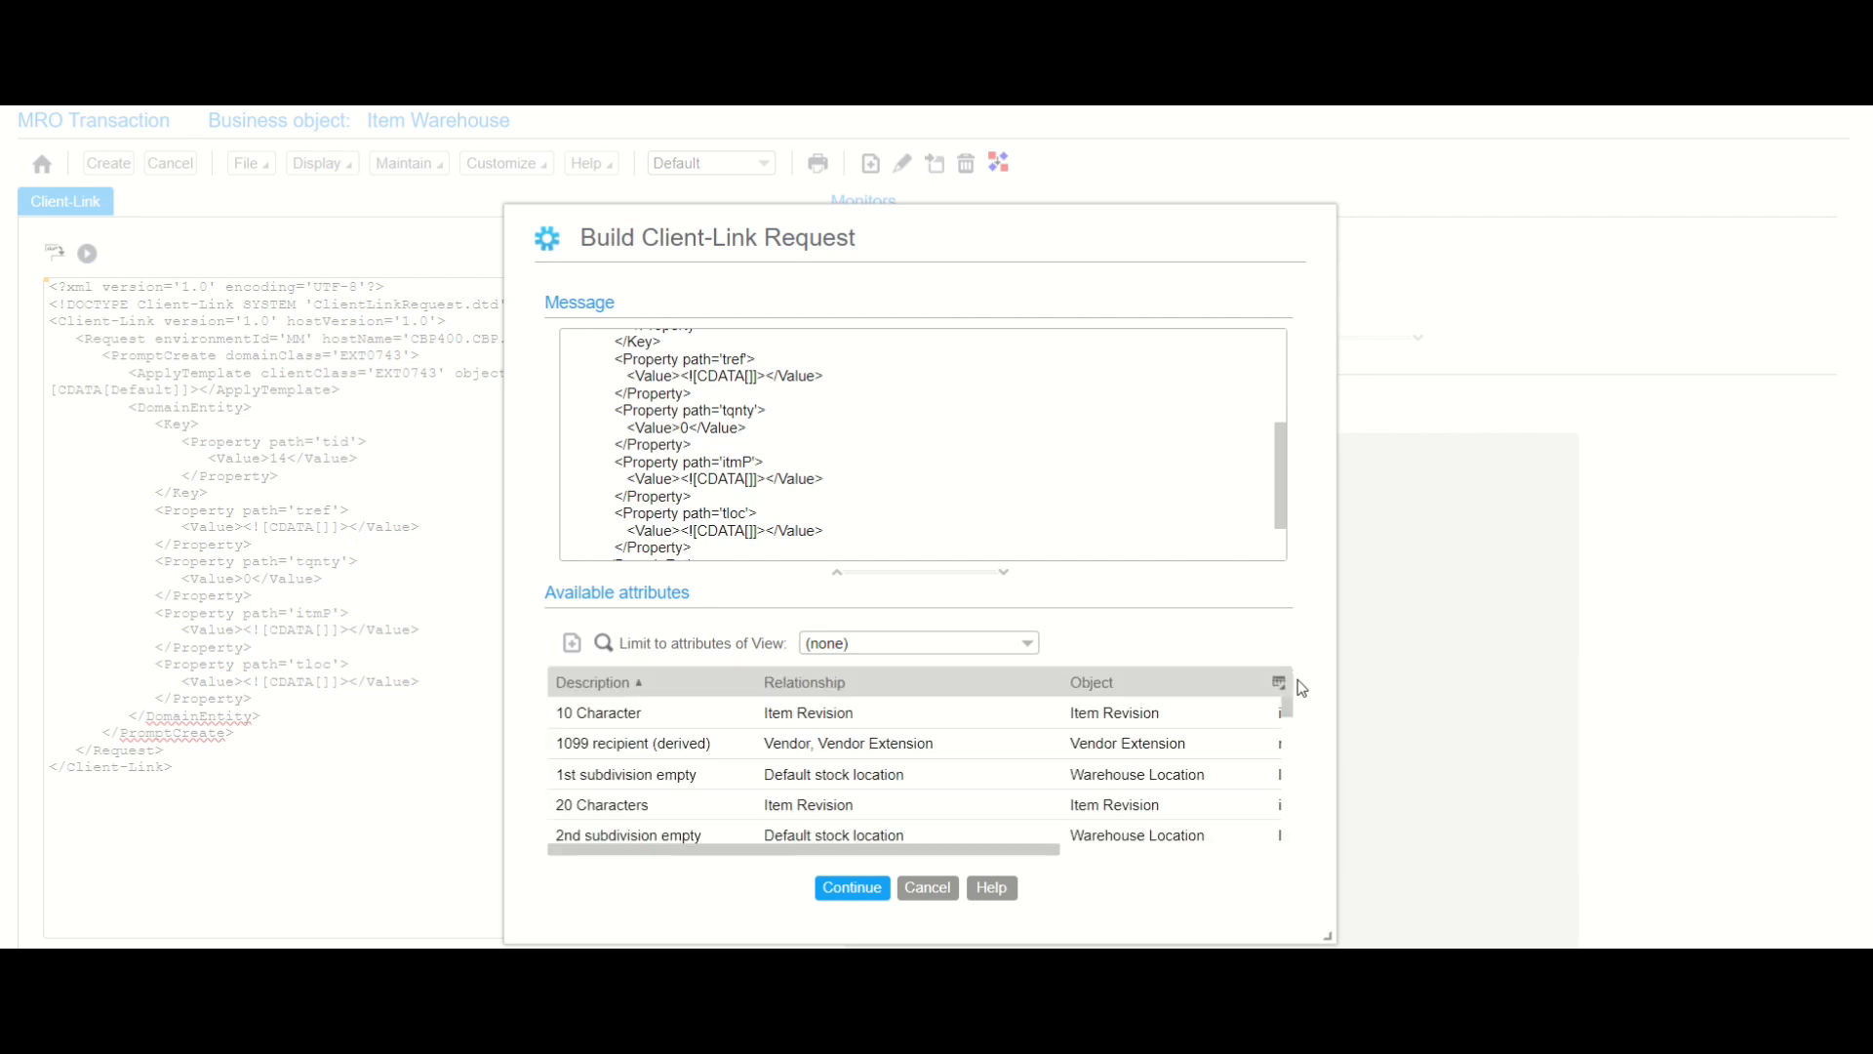
click(1281, 686)
click(1241, 714)
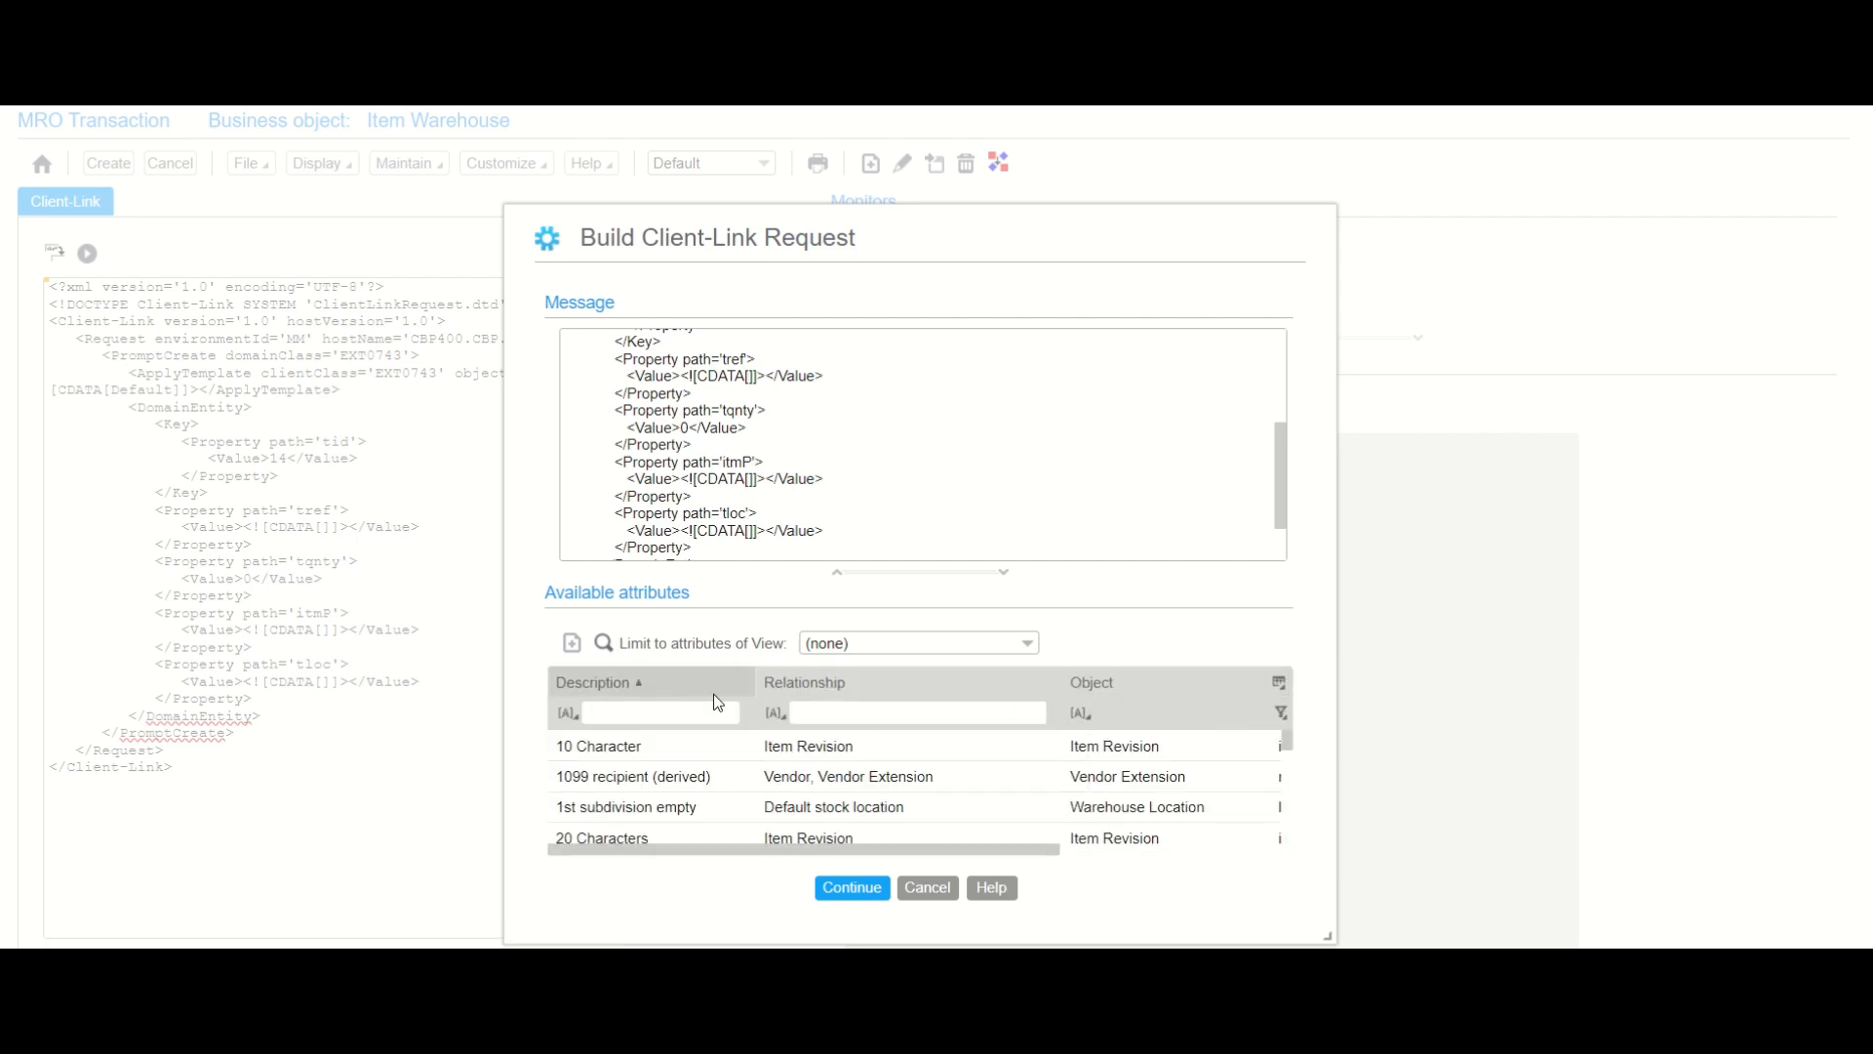
click(666, 717)
text(item)
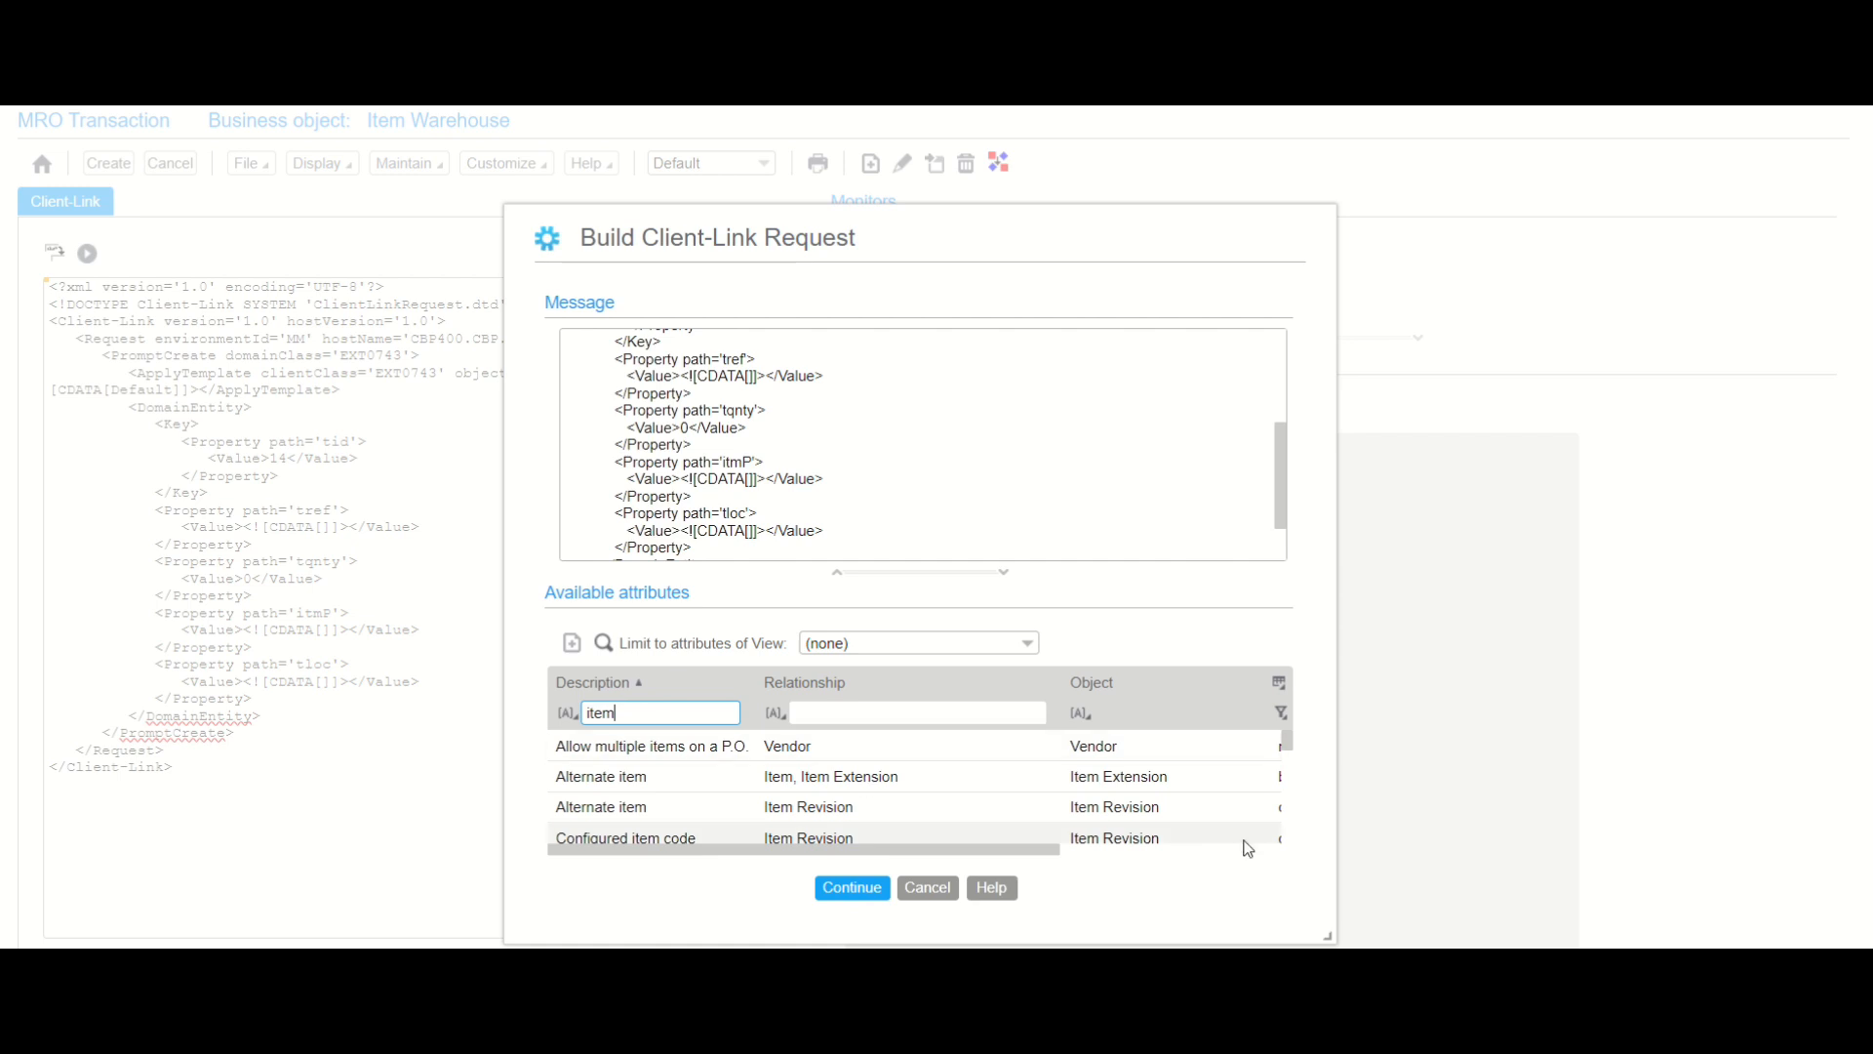
Find the Item attribute of the Item Warehouse object and copy its substitution value &item&.
click(1293, 817)
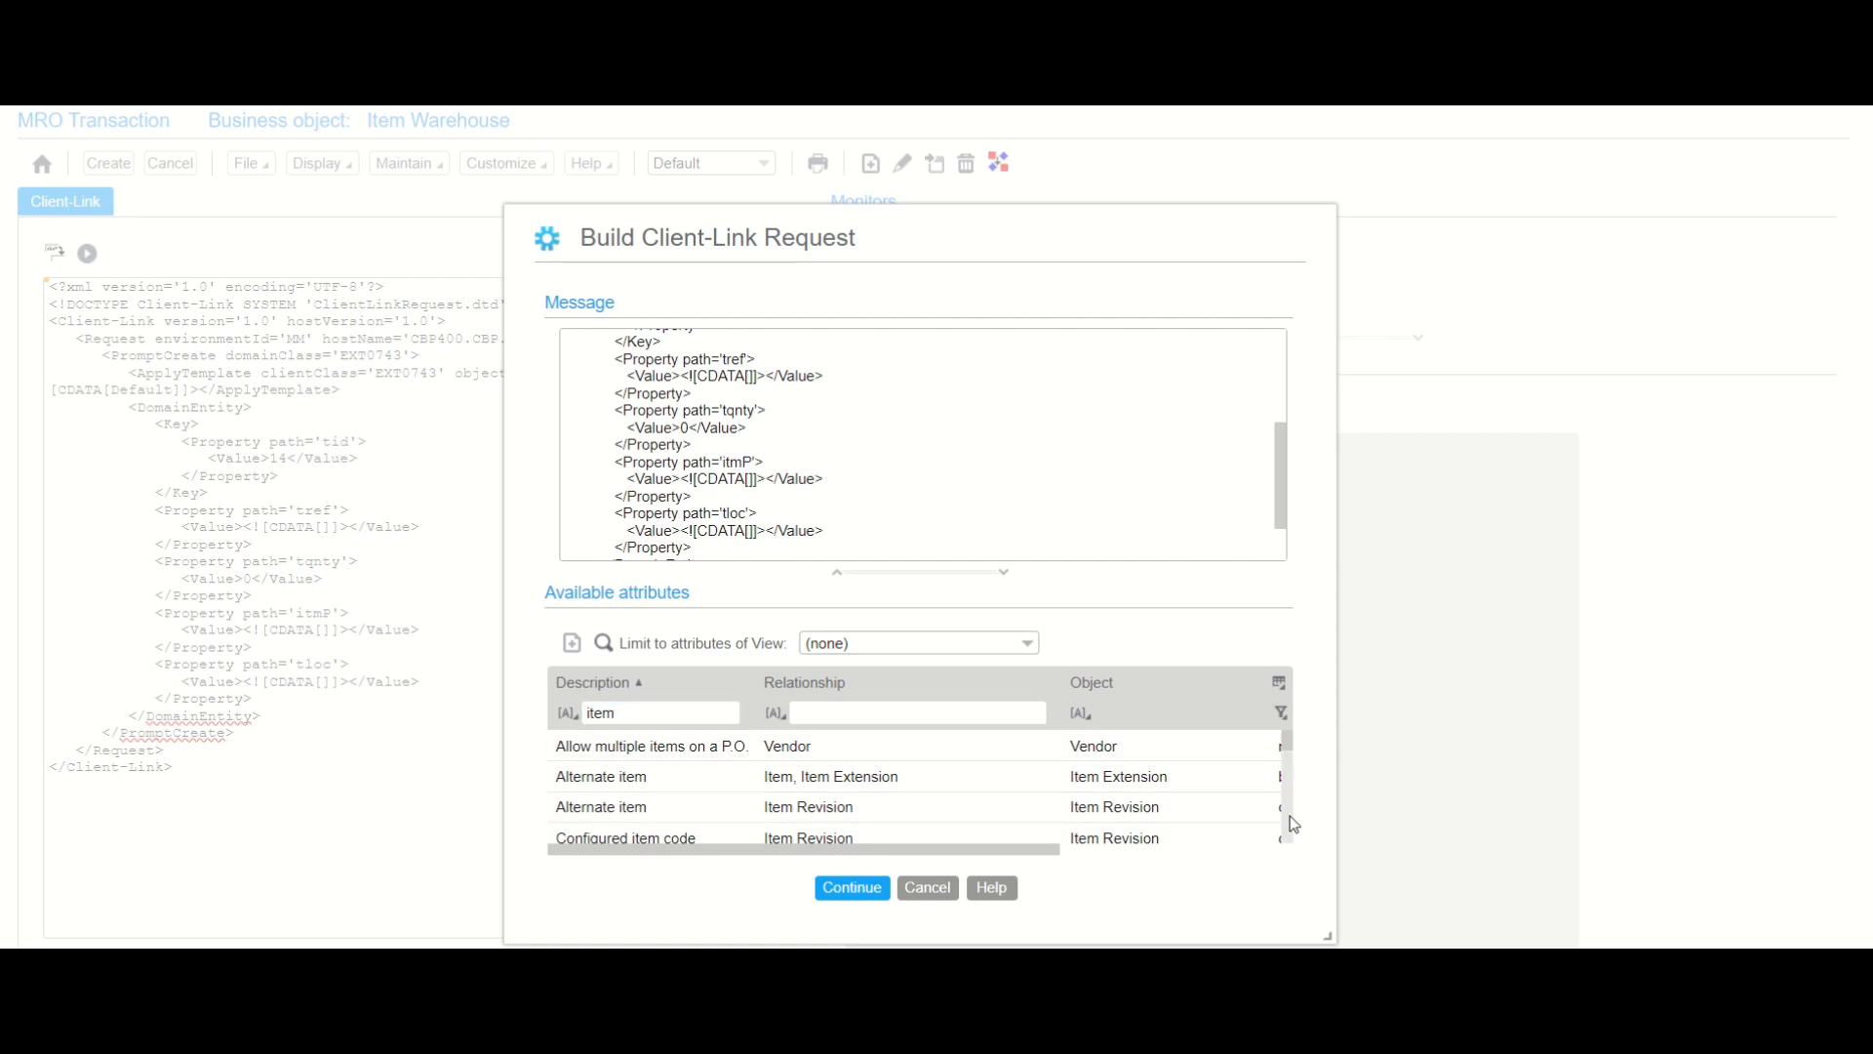
scroll(1292, 824, down, 1)
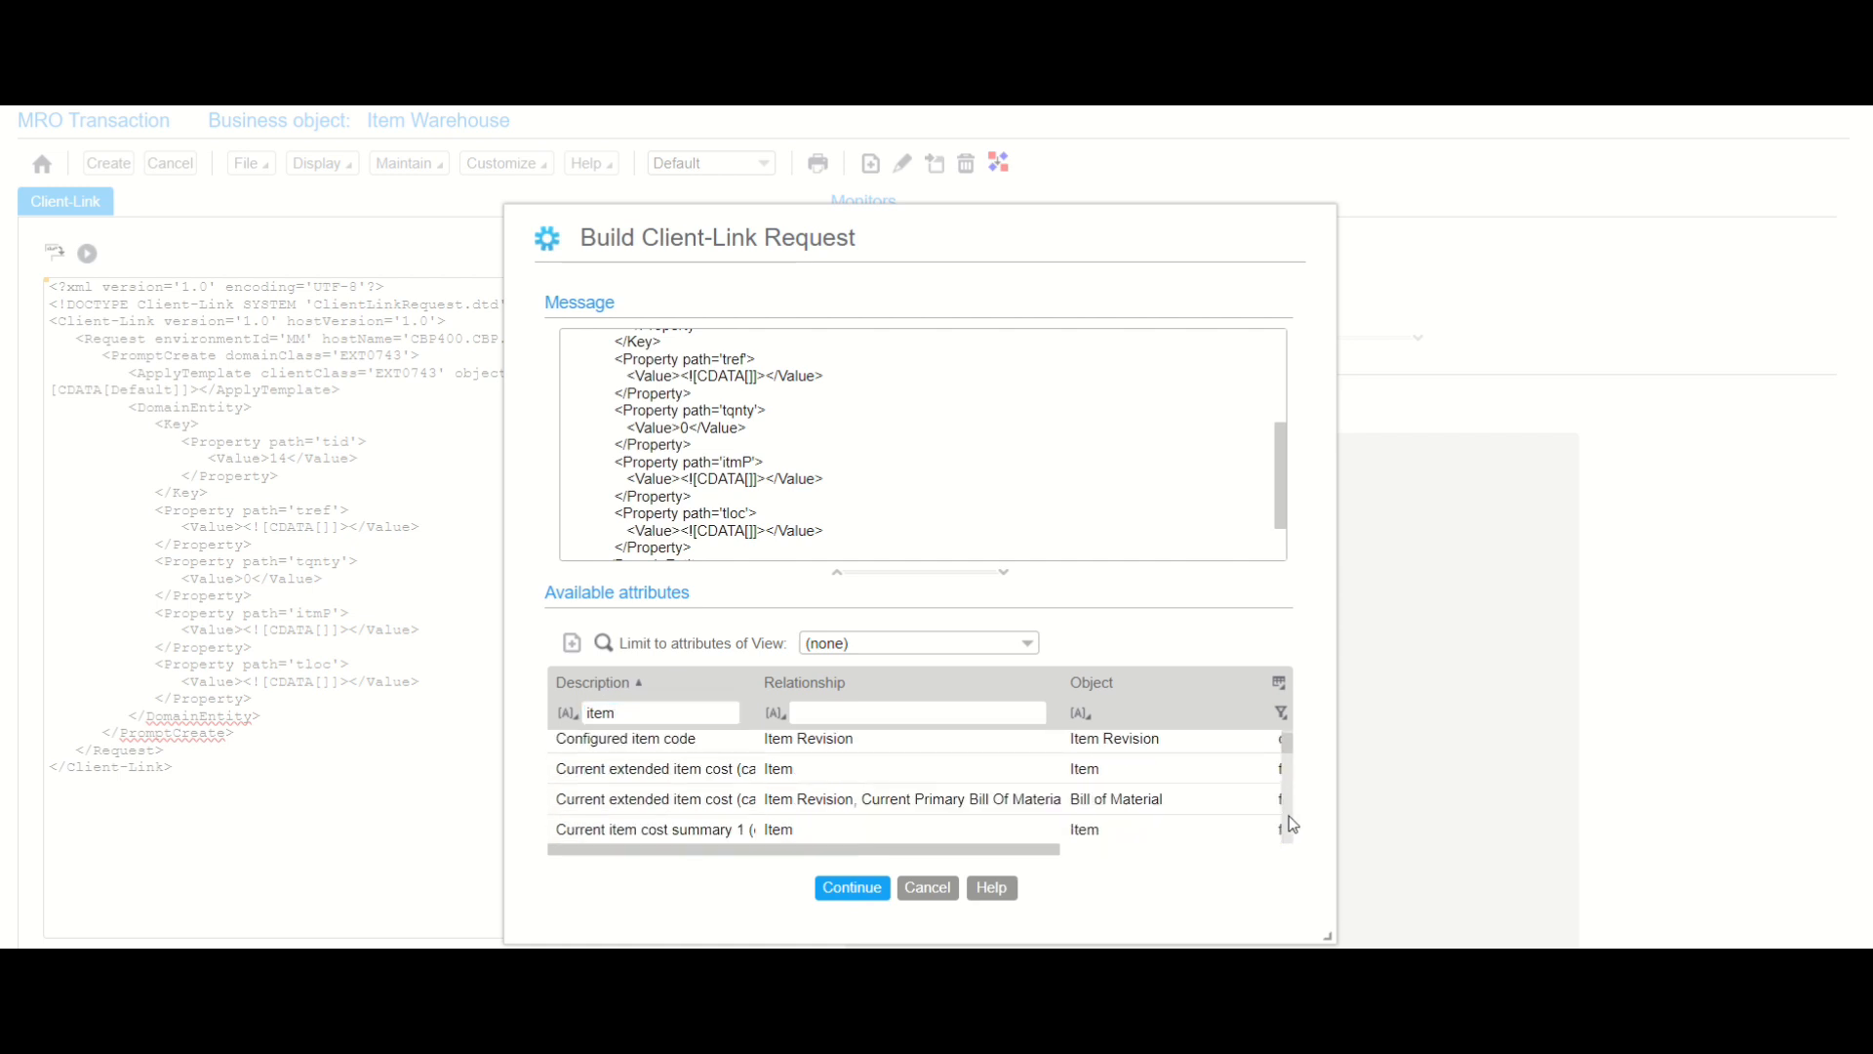
scroll(1291, 819, down, 3)
scroll(1290, 820, down, 3)
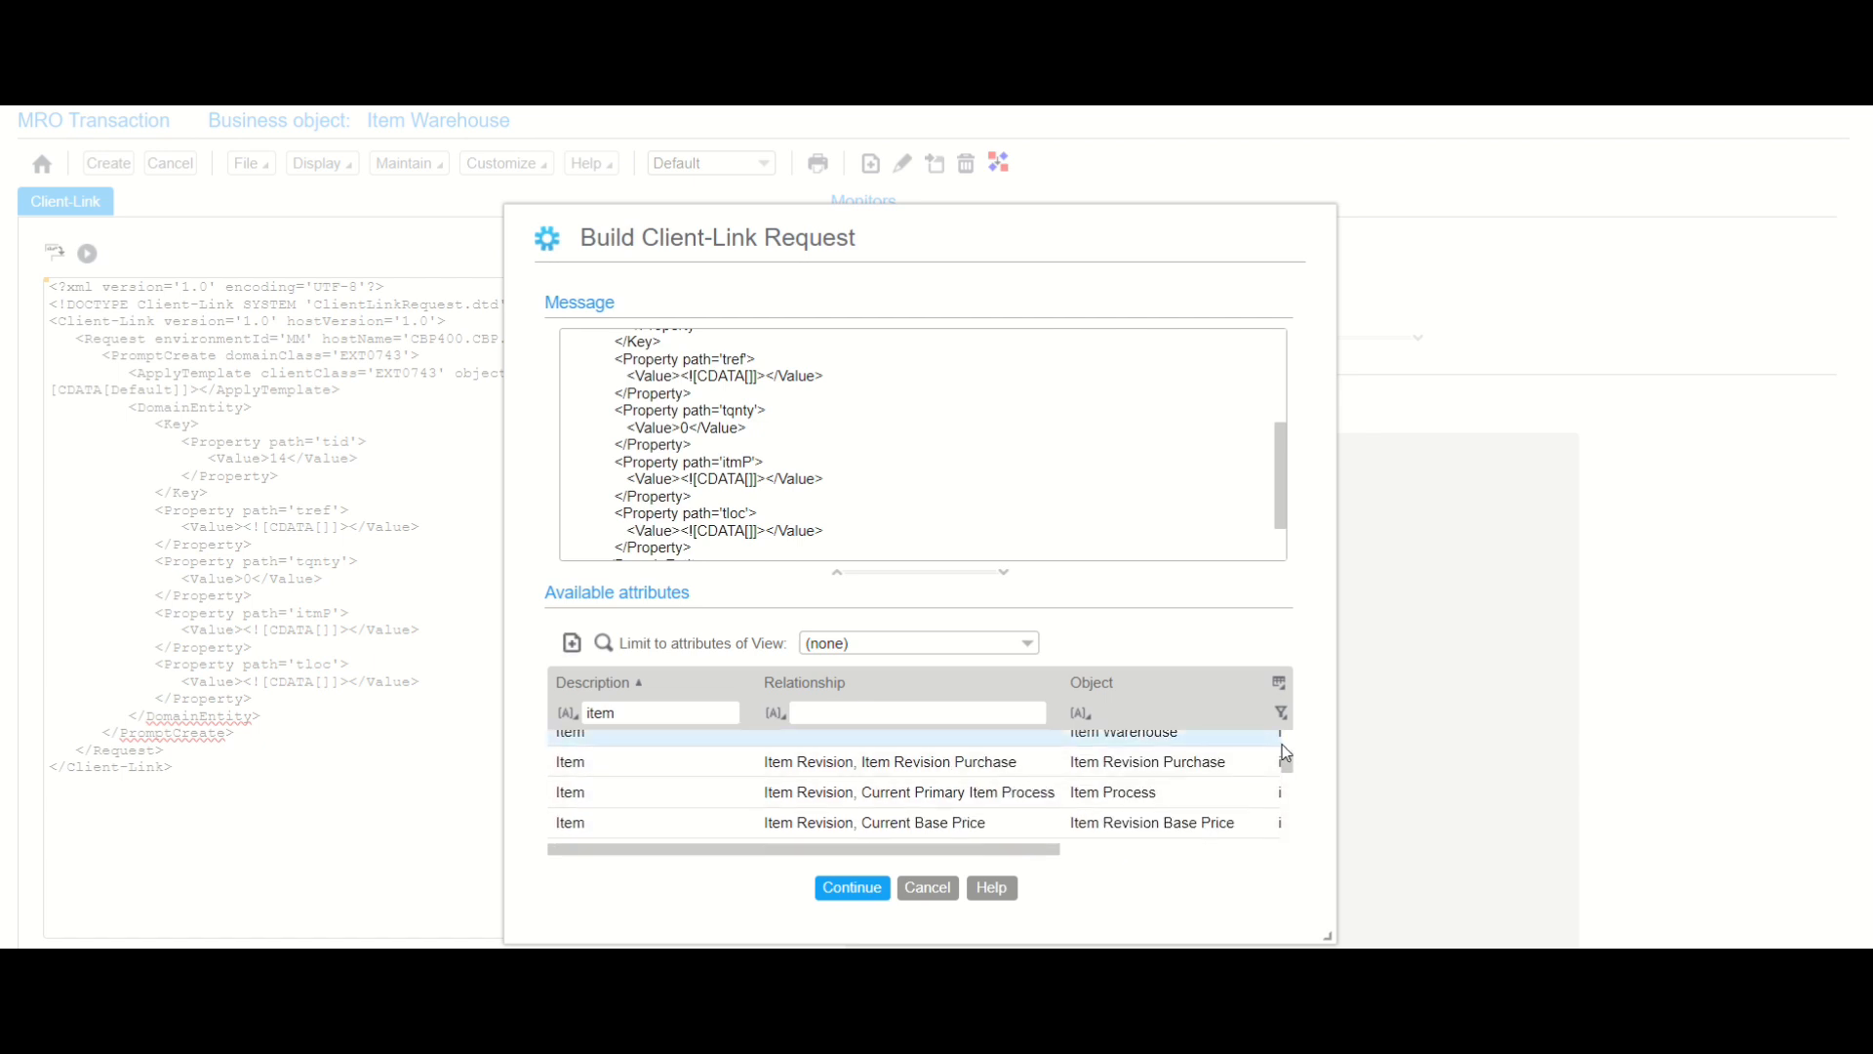
scroll(1287, 754, up, 3)
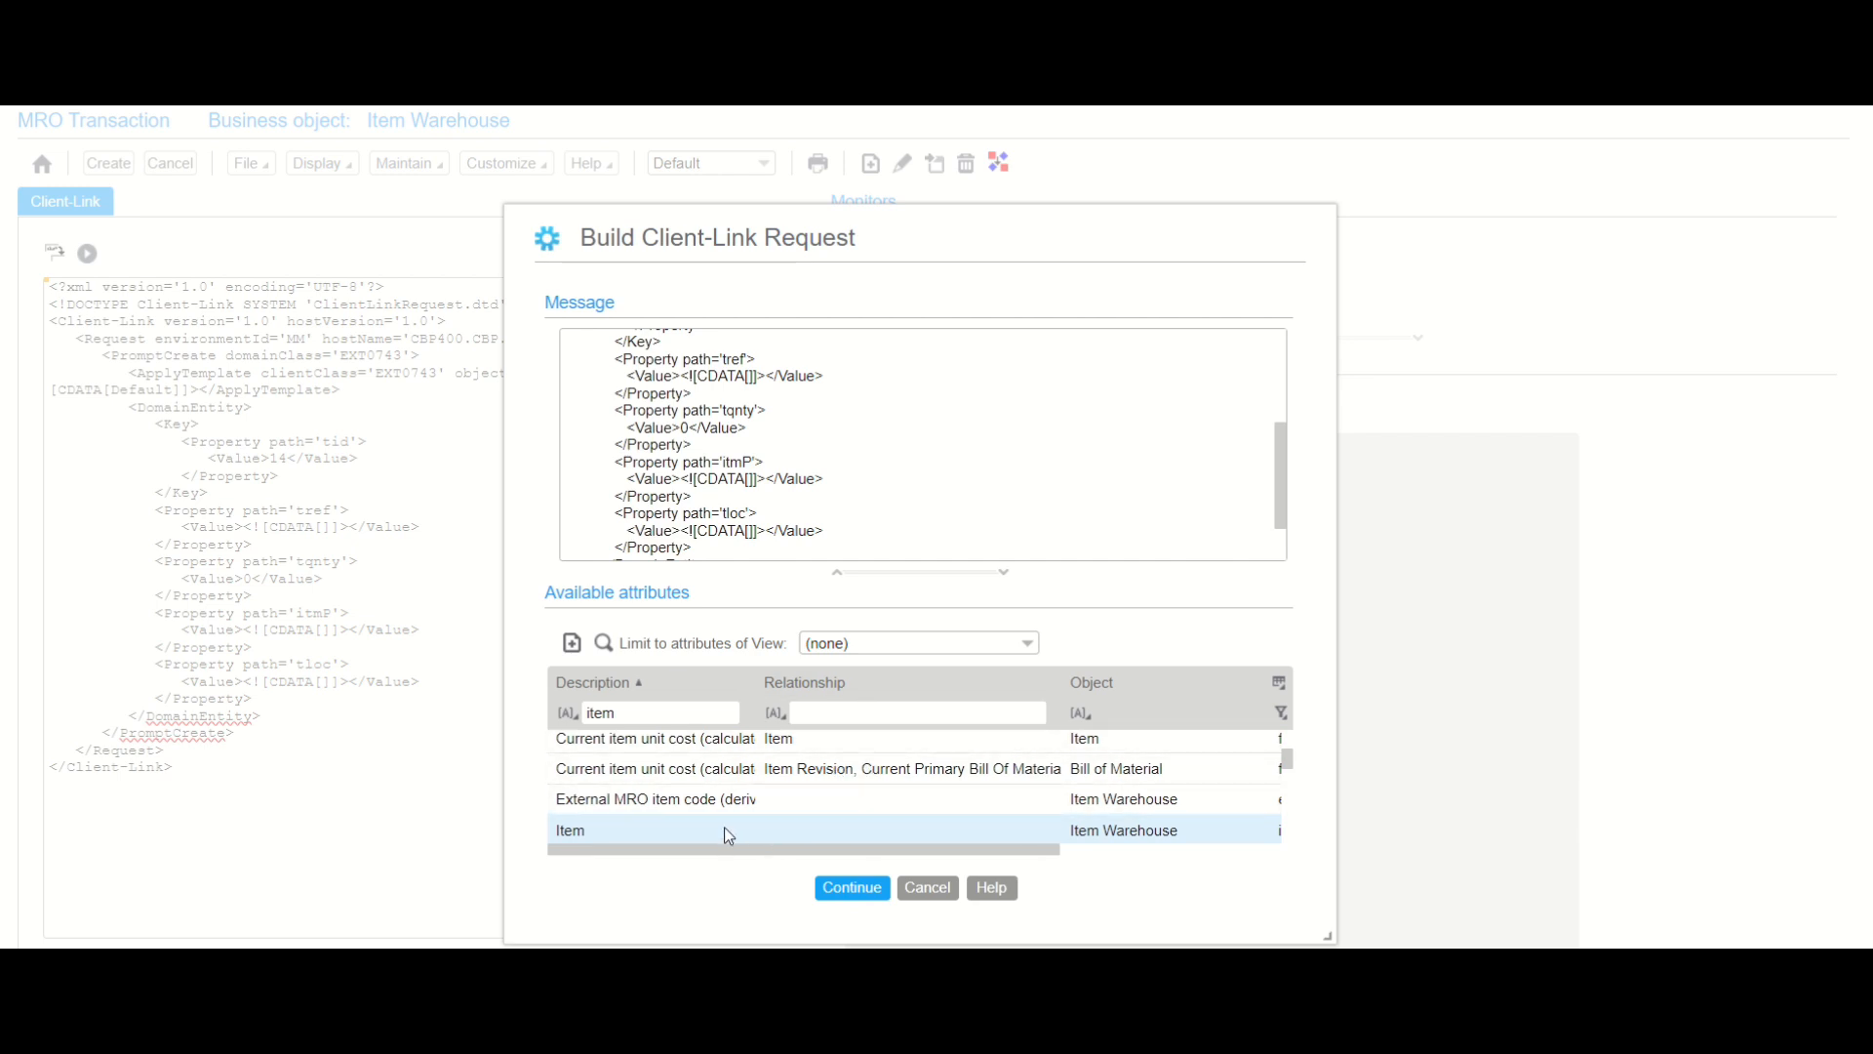
double_click(669, 831)
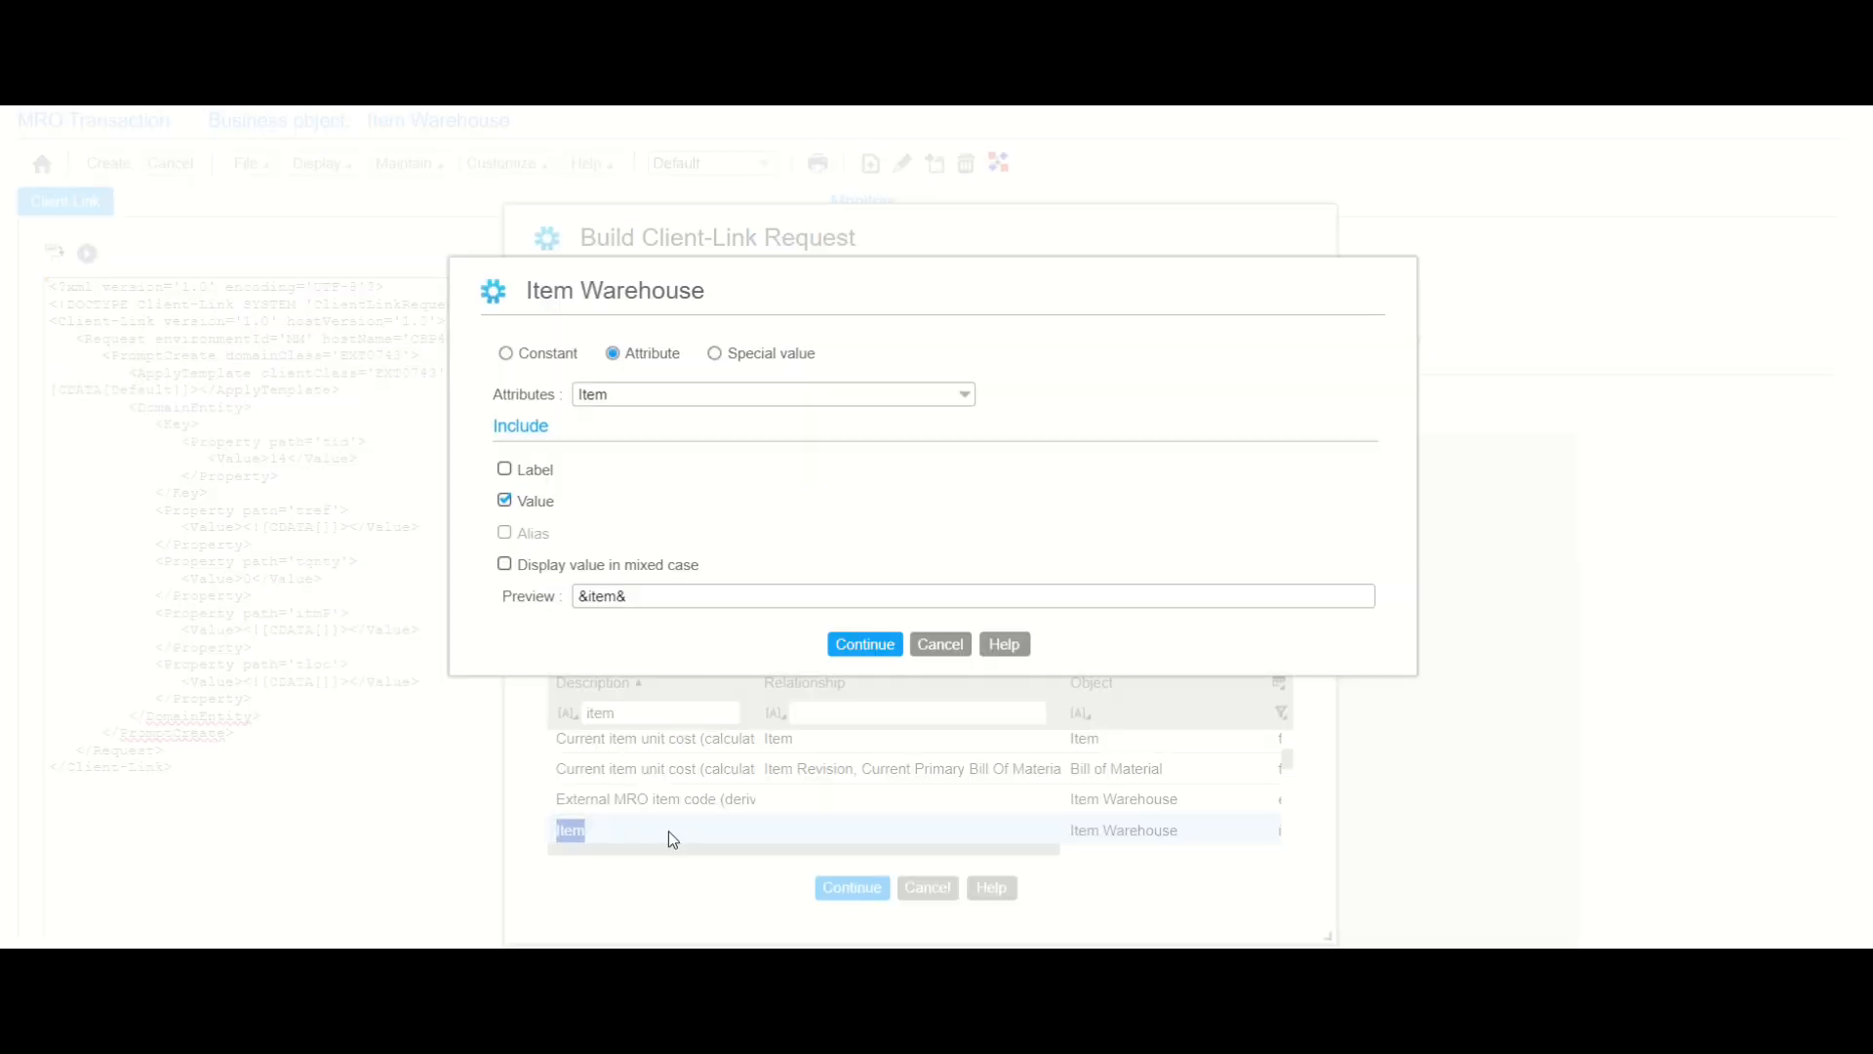
click(656, 594)
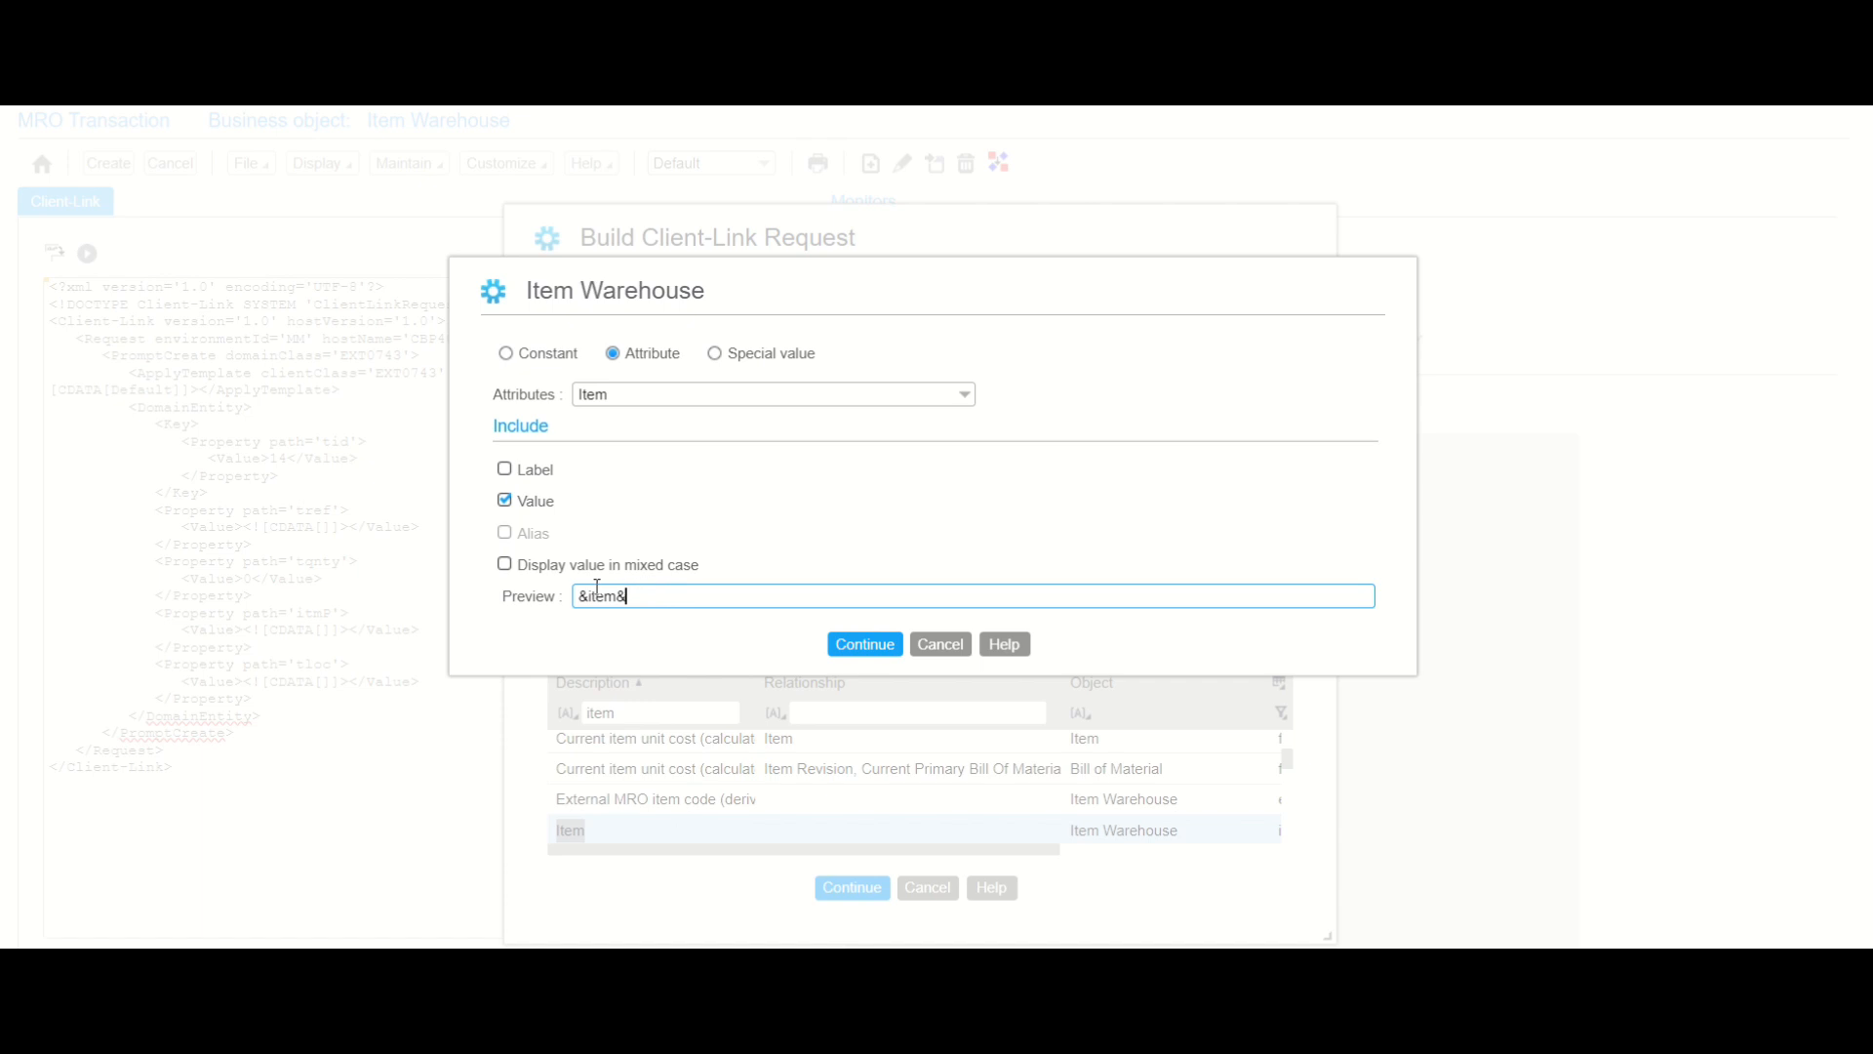
drag(597, 588, 547, 598)
key(ctrl+c)
click(934, 641)
click(941, 646)
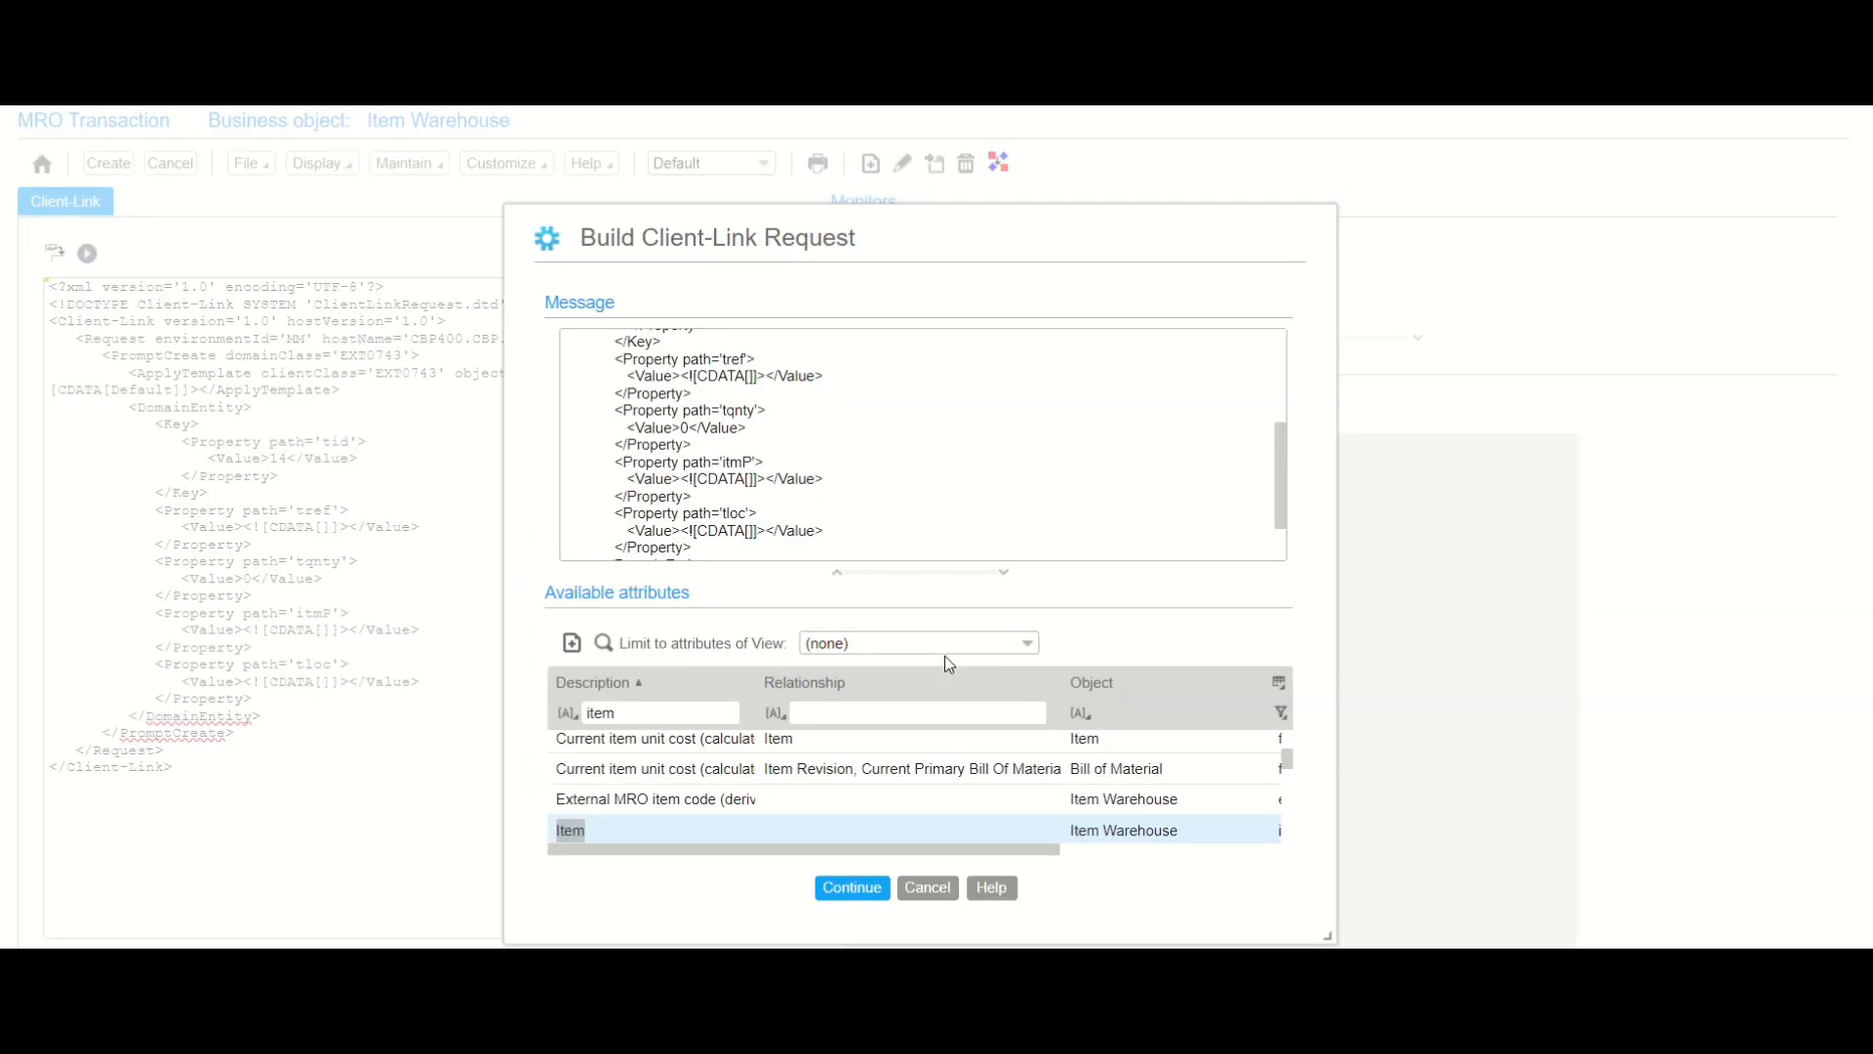
Leave the request builder and insert &item& inside the CDATA value of the itmP property.
click(910, 888)
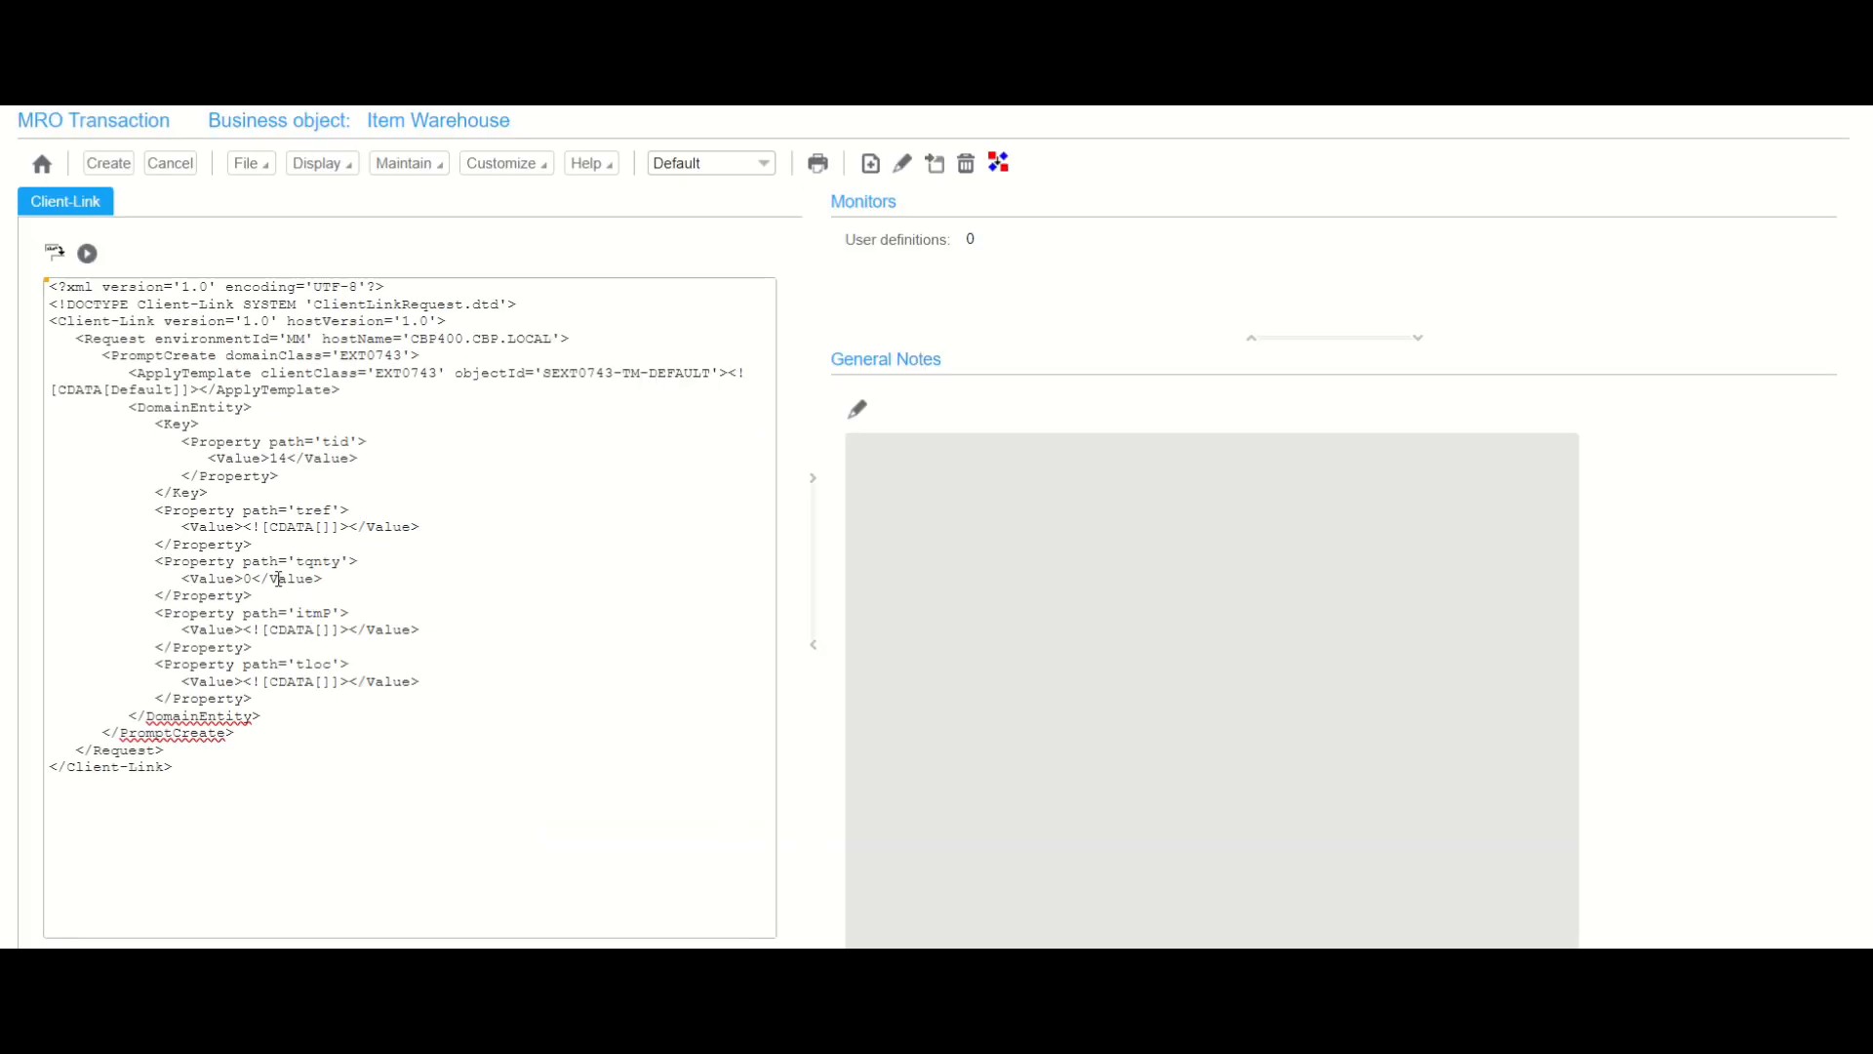
click(325, 629)
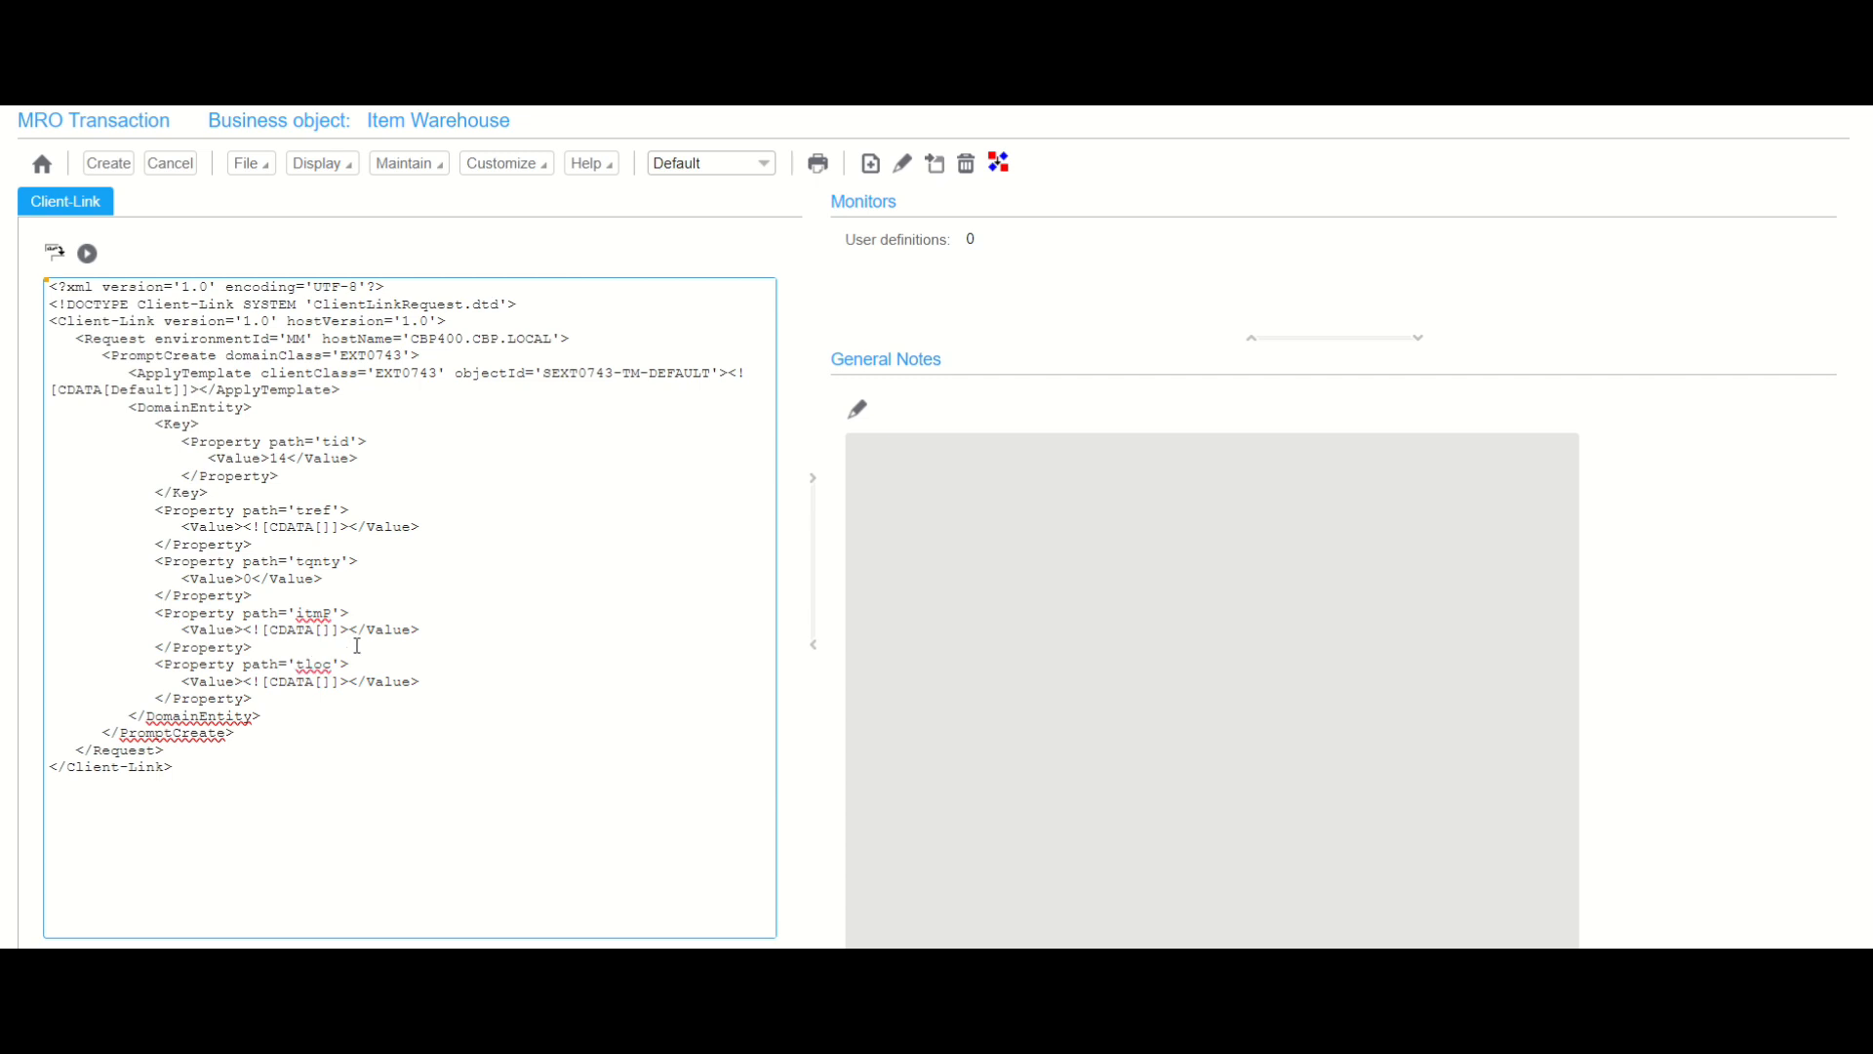
key(ctrl+v)
Clear the transaction ID value from the tid property in the request XML.
click(268, 457)
drag(269, 456, 287, 460)
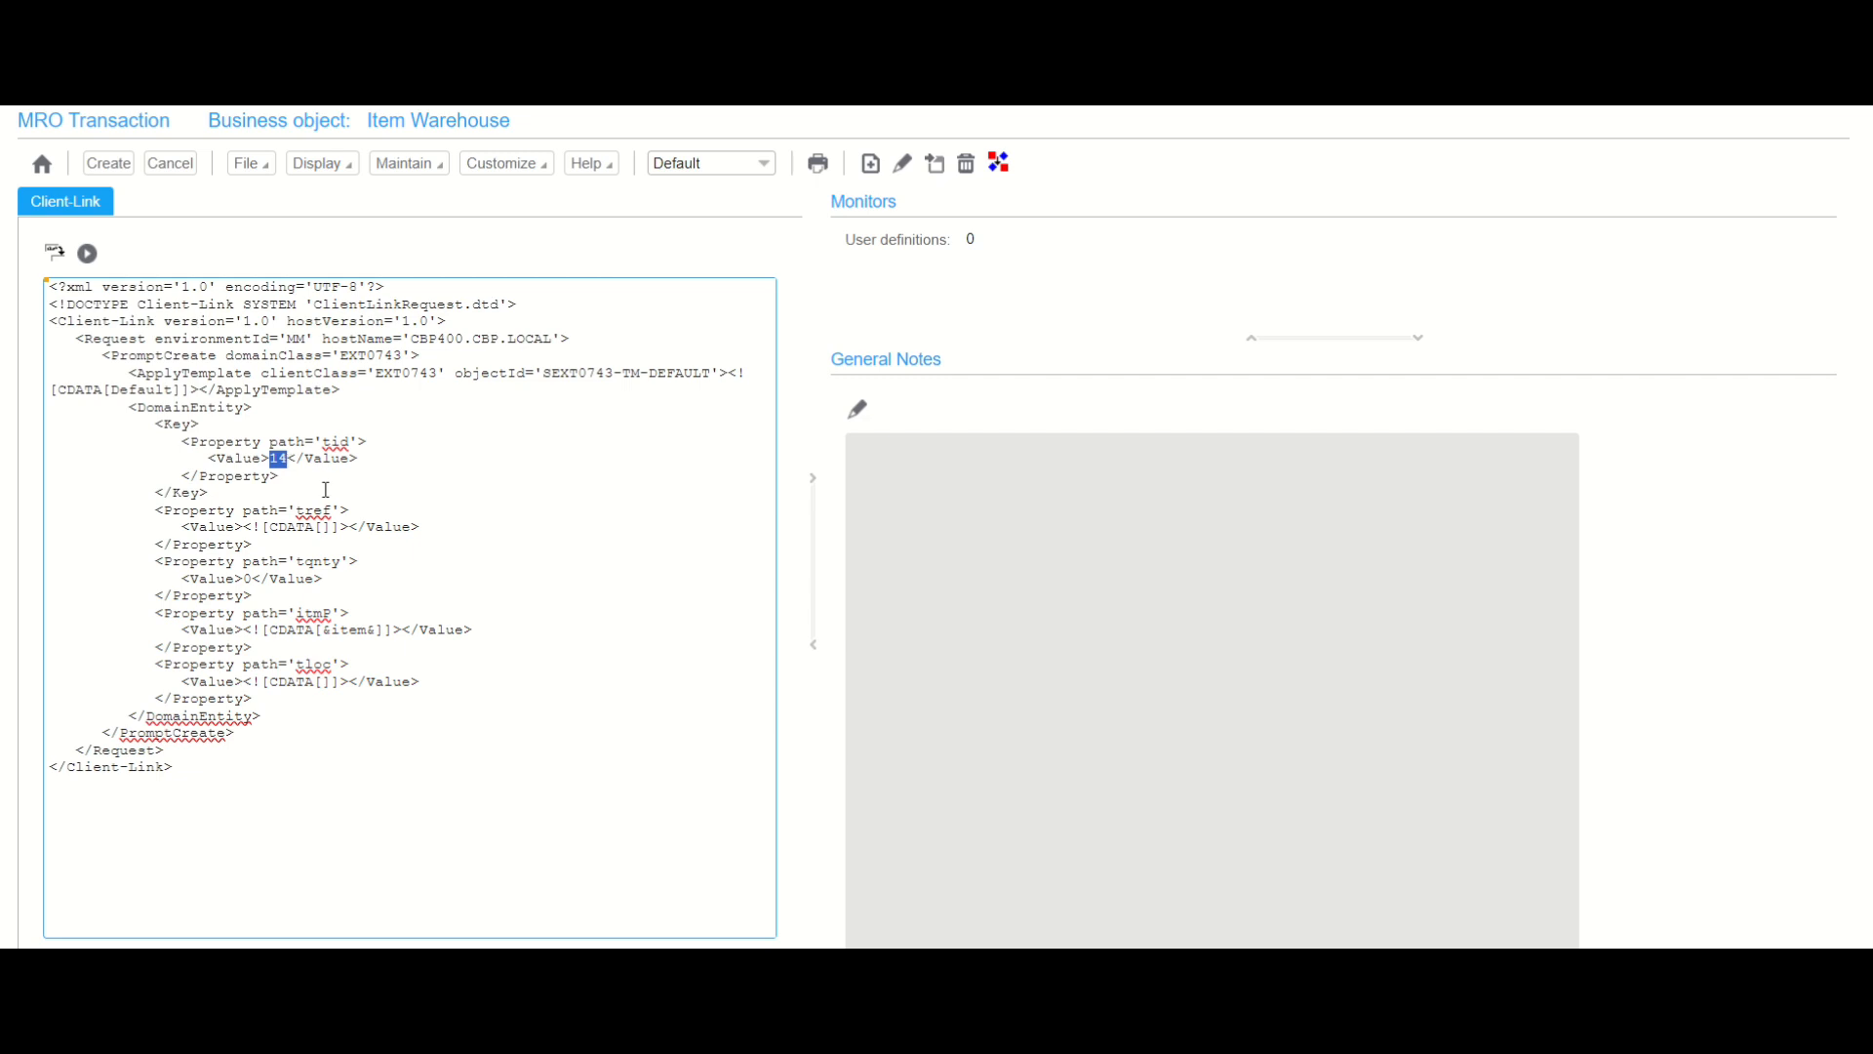
key(BackSpace)
Remove the whole Key block containing the tid property from the request XML and close the gap before the tref property.
drag(154, 423, 303, 472)
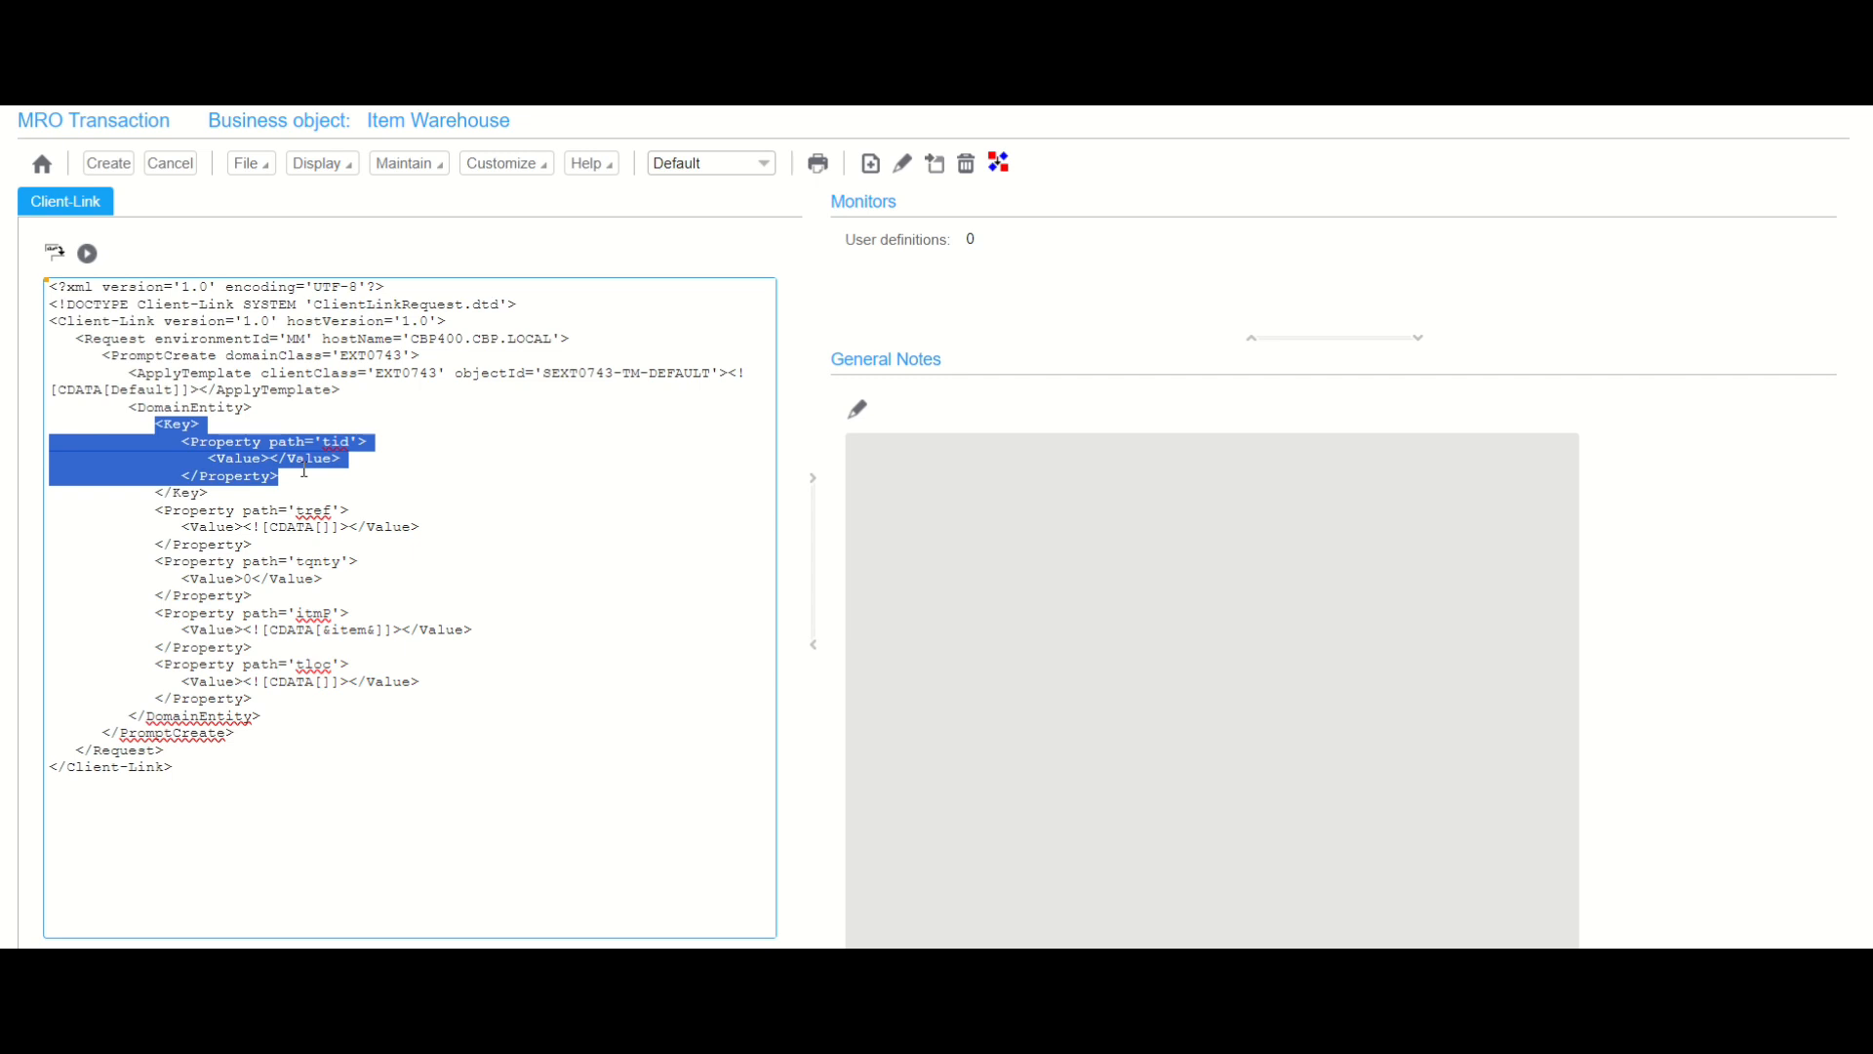
key(Delete)
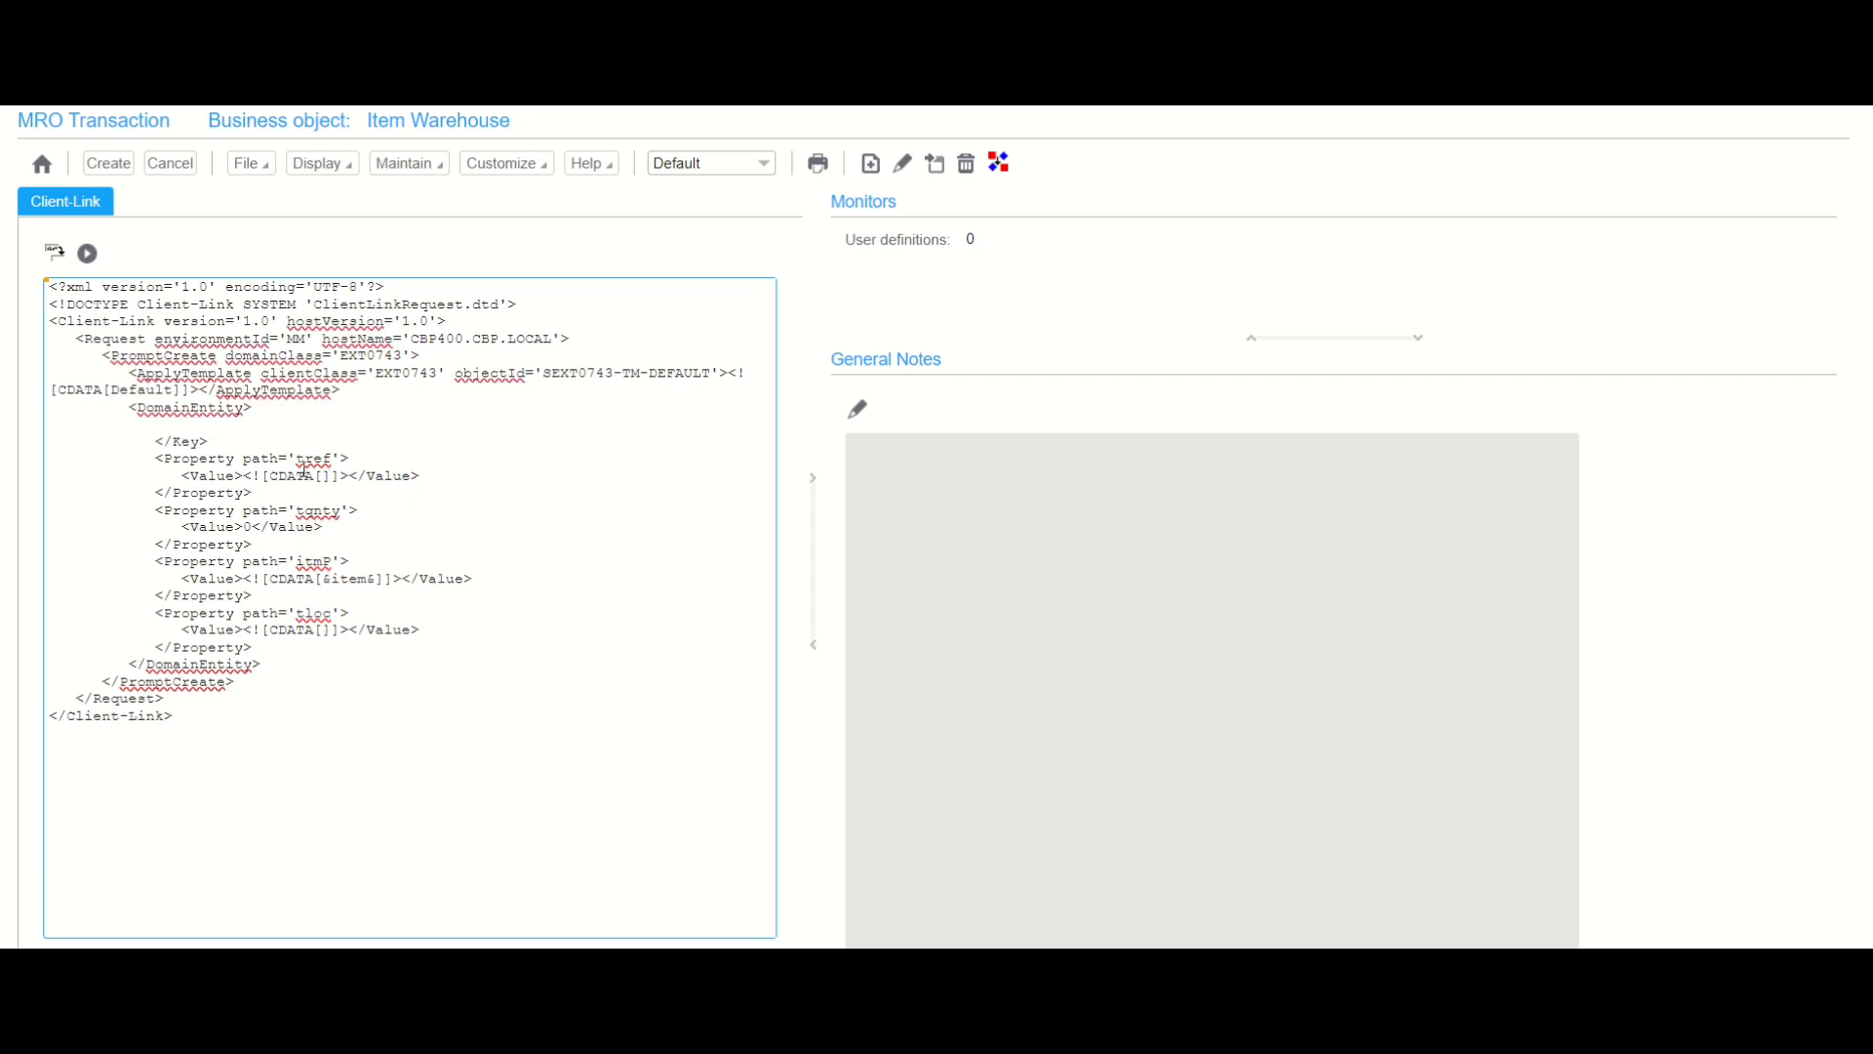
key(Delete)
key(Delete)
key(Delete)
key(Delete)
key(Delete)
key(Delete)
key(Delete)
key(Delete)
key(Delete)
key(Delete)
key(Delete)
key(Delete)
key(Delete)
key(Delete)
key(Delete)
key(Delete)
key(Delete)
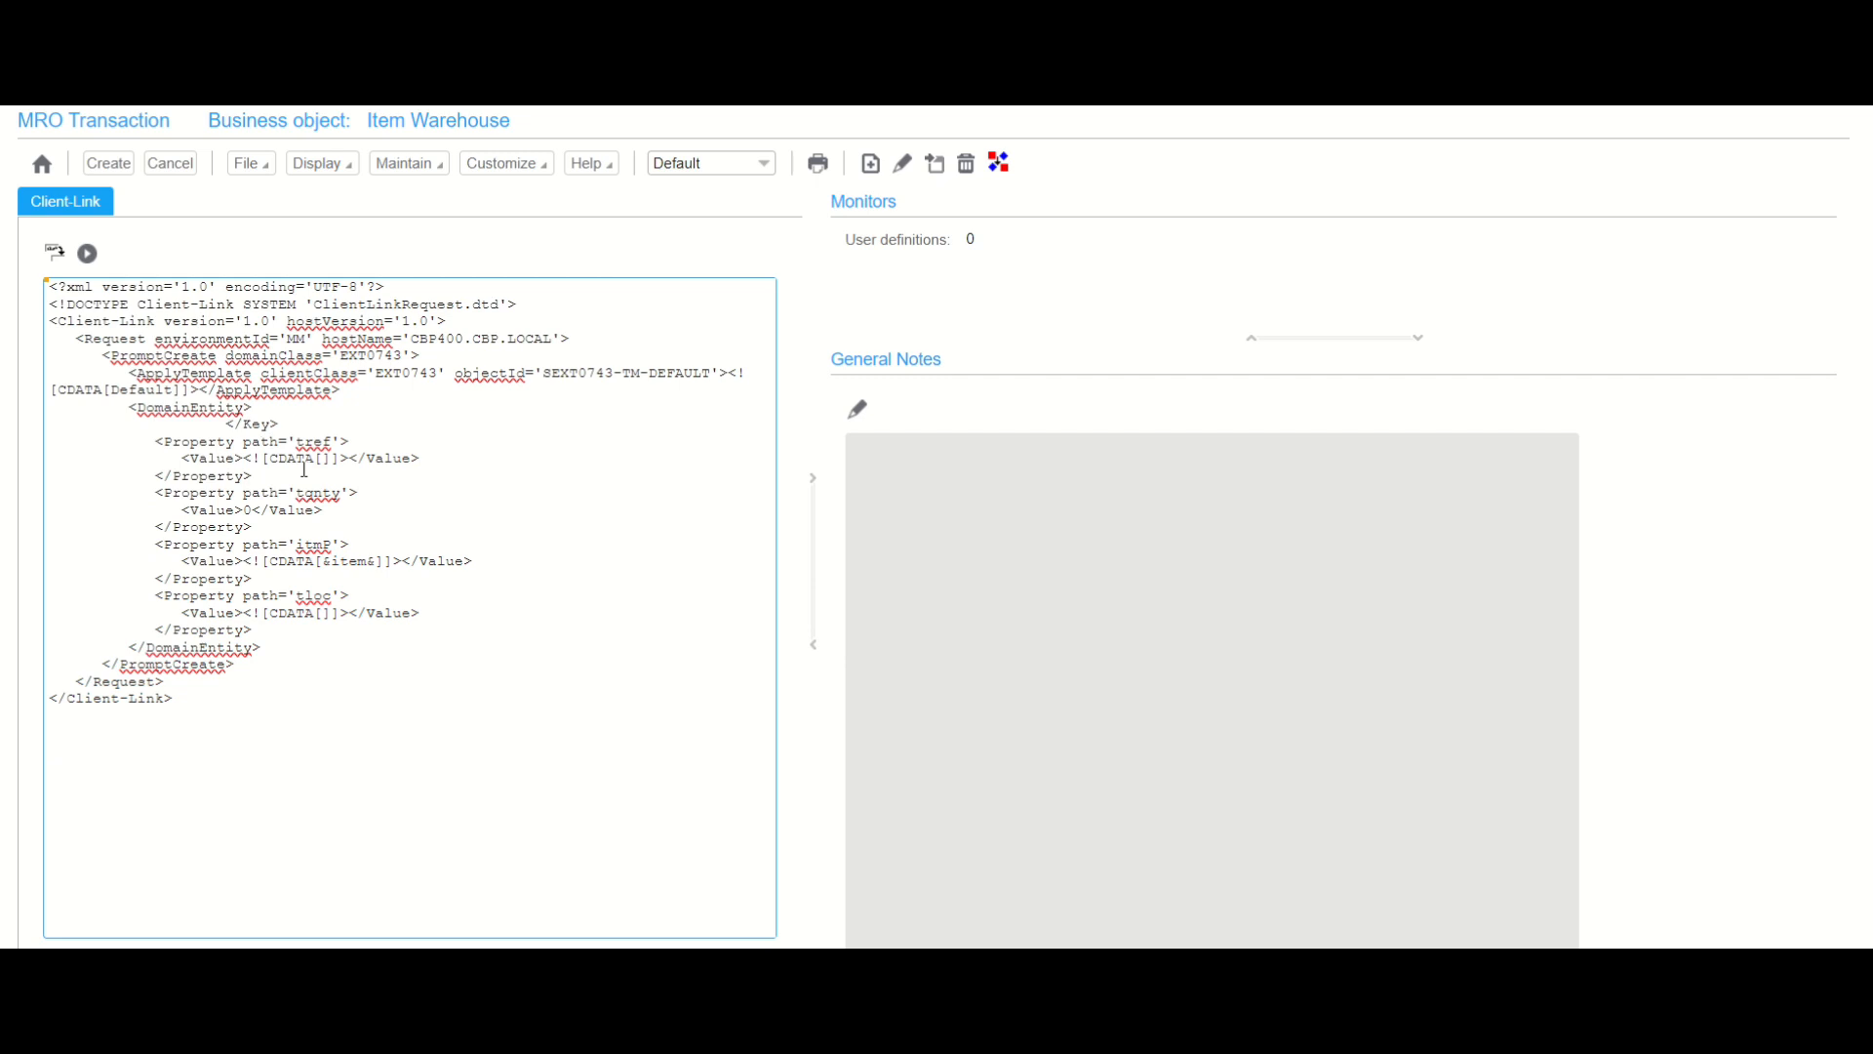
key(Delete)
key(Delete)
key(Delete)
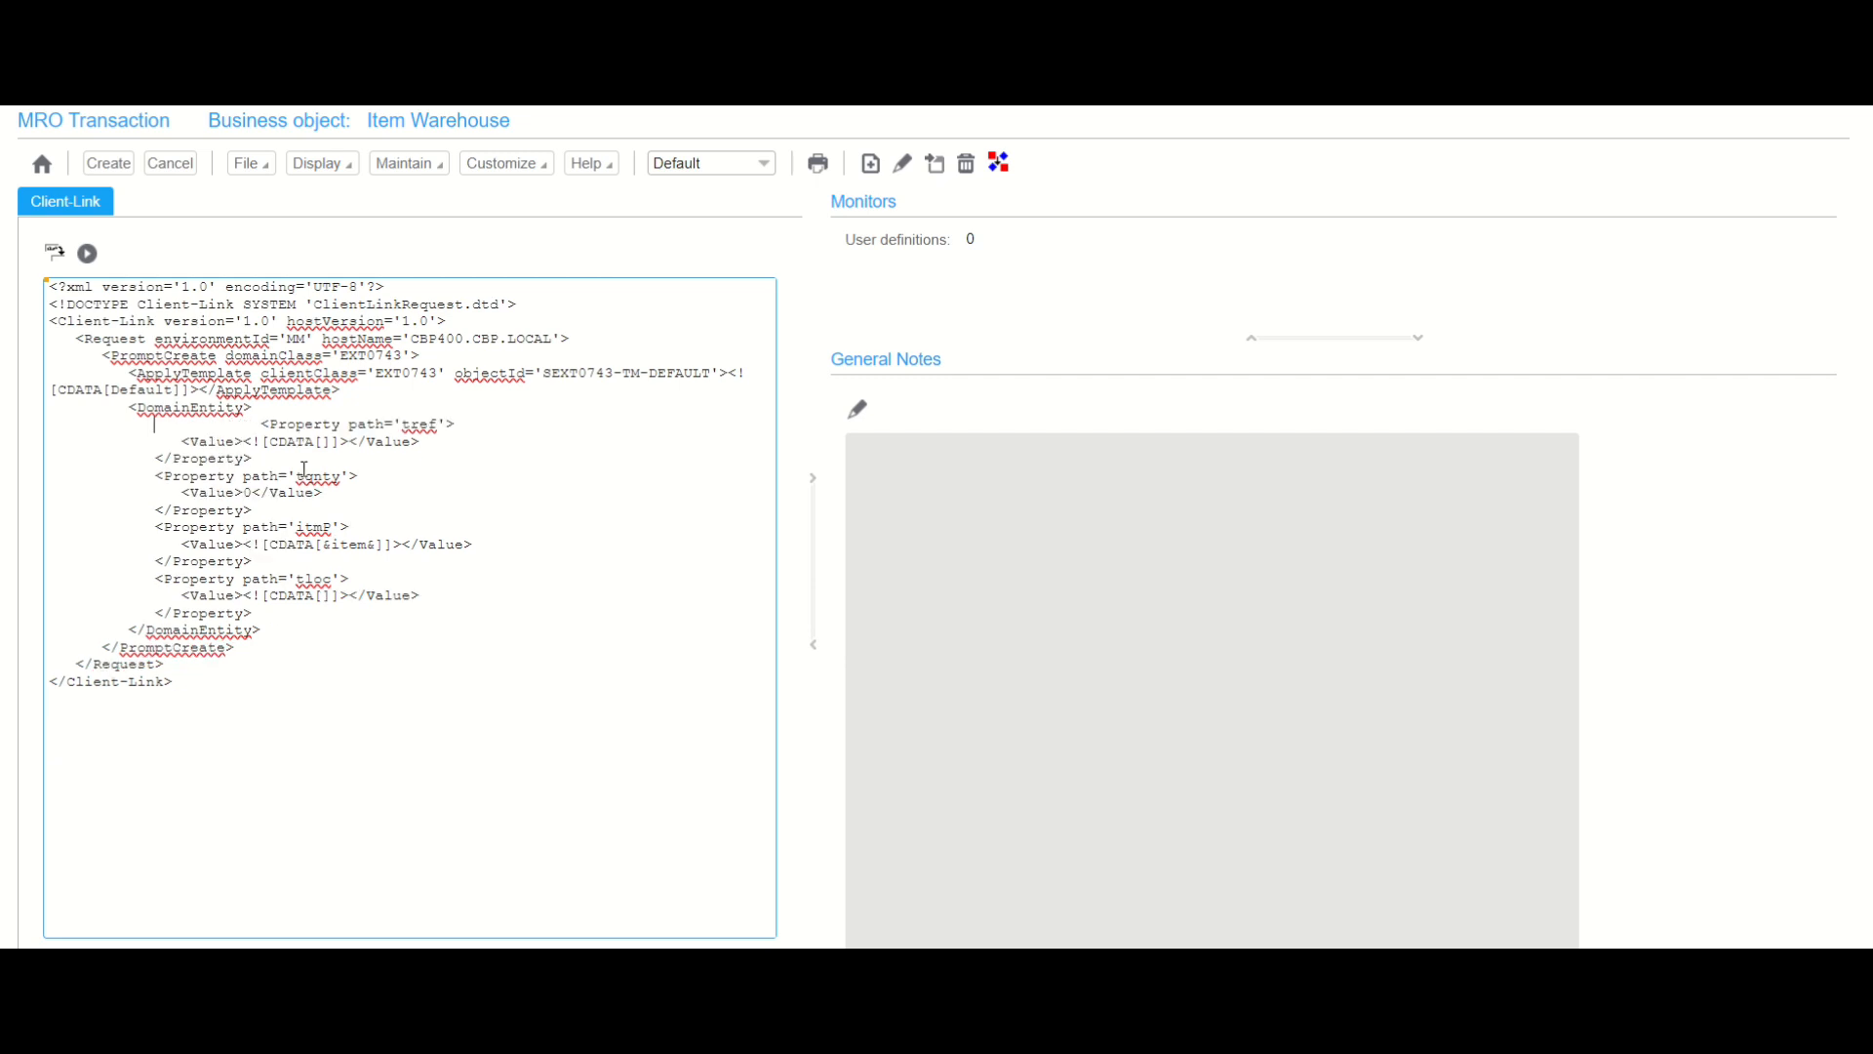
key(Delete)
key(Delete)
key(Delete)
key(Delete)
key(Delete)
key(Delete)
key(Delete)
key(Delete)
key(Delete)
key(Delete)
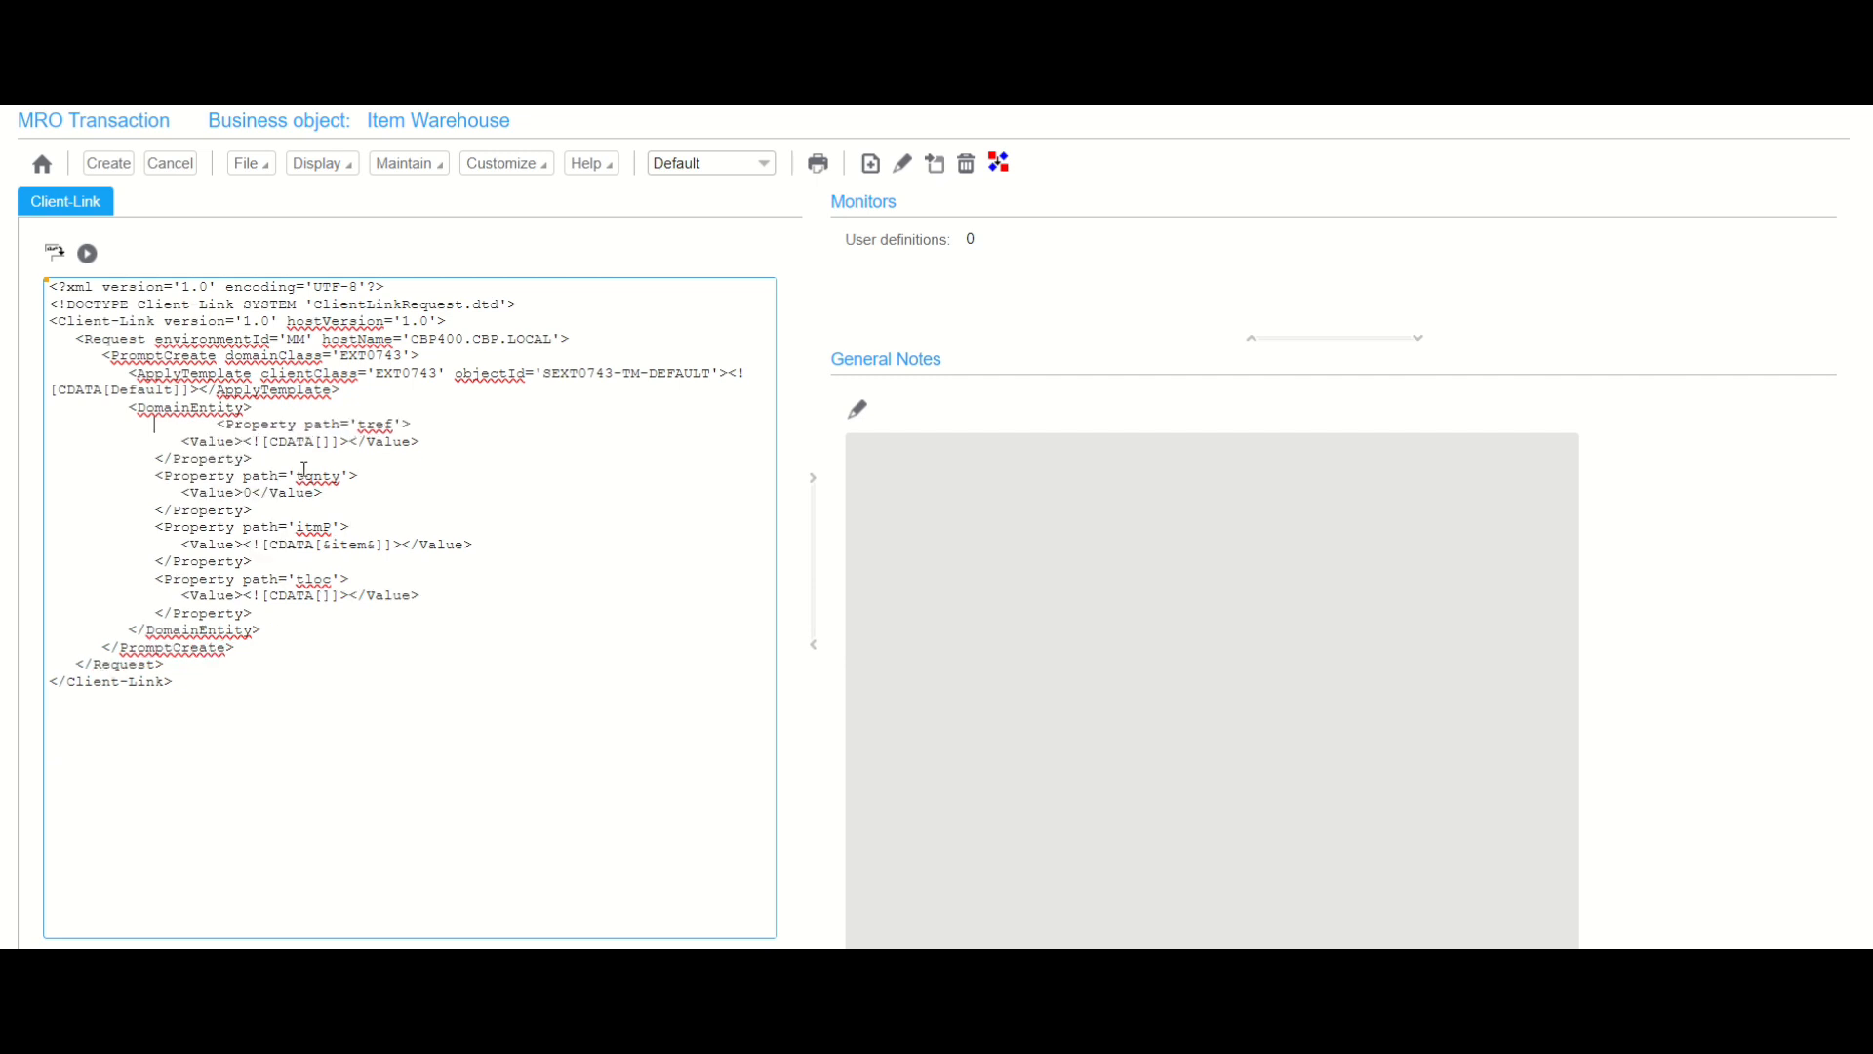
key(Delete)
key(Delete)
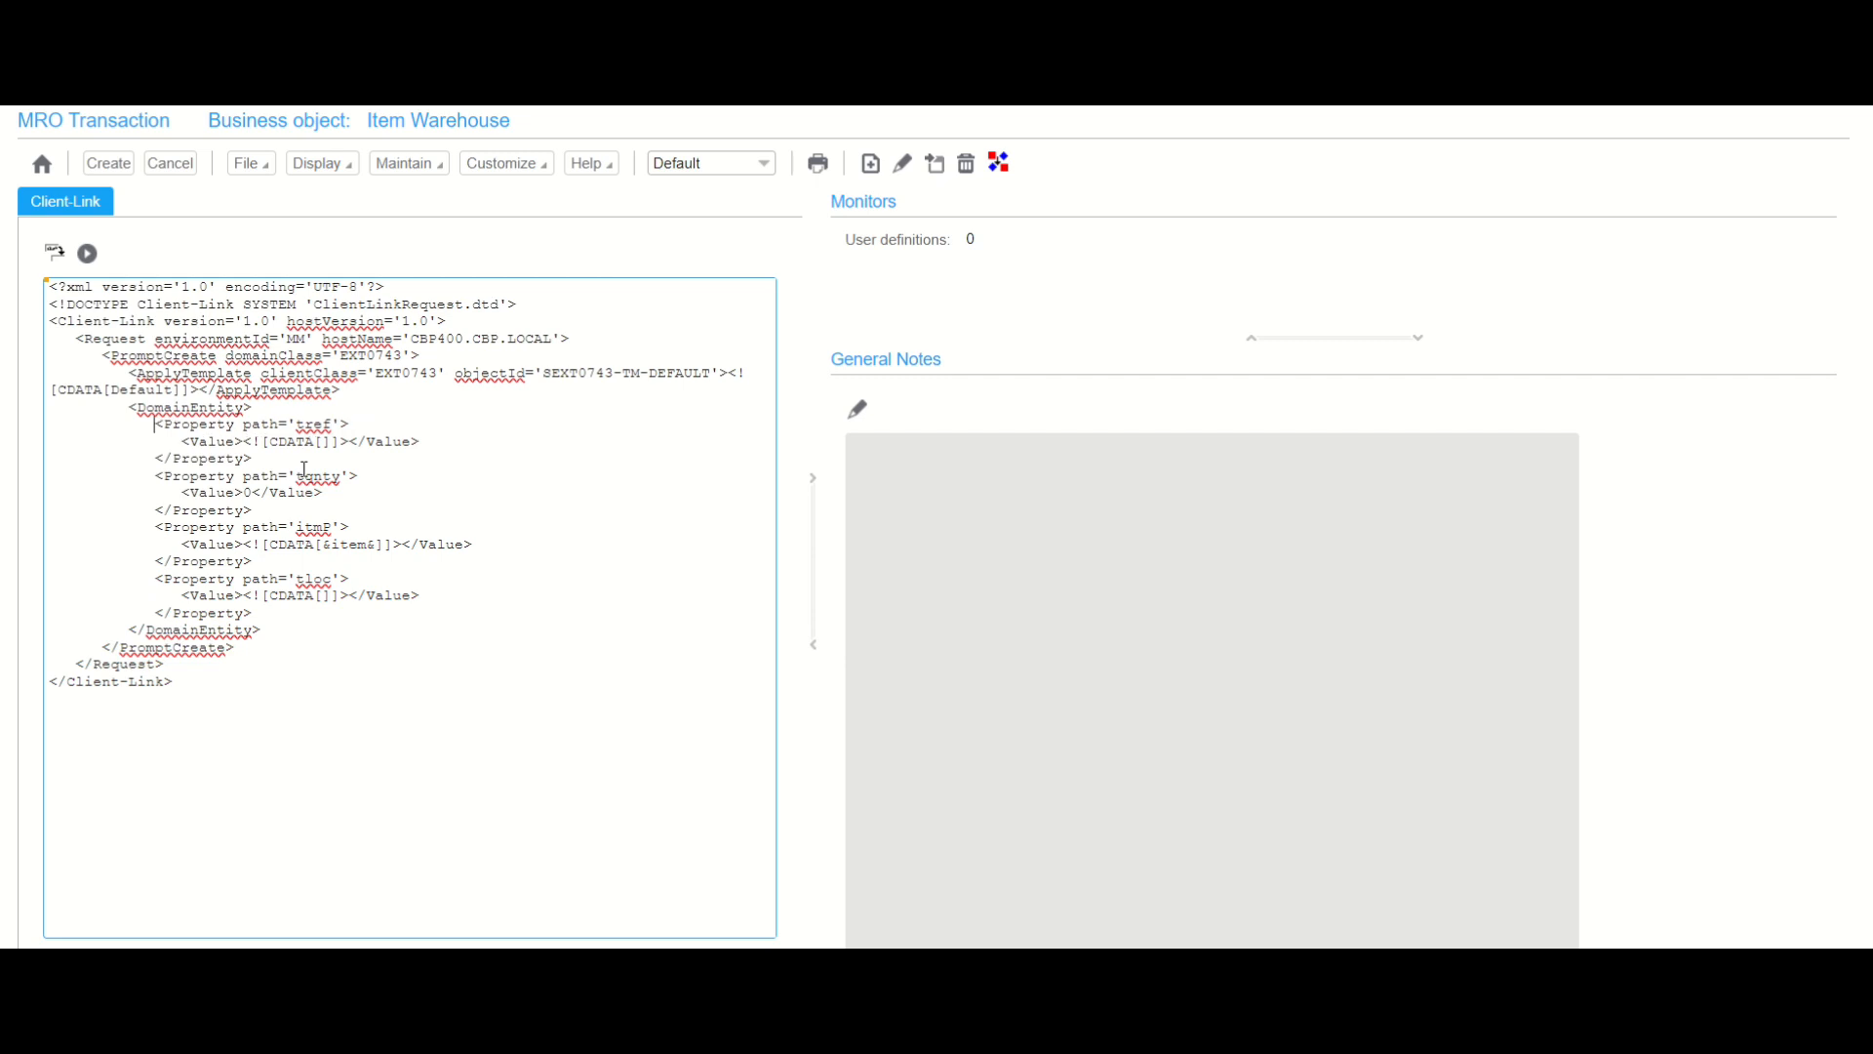
Create the MRO Transaction action and return from the Item Warehouse definition to the business objects list.
click(122, 169)
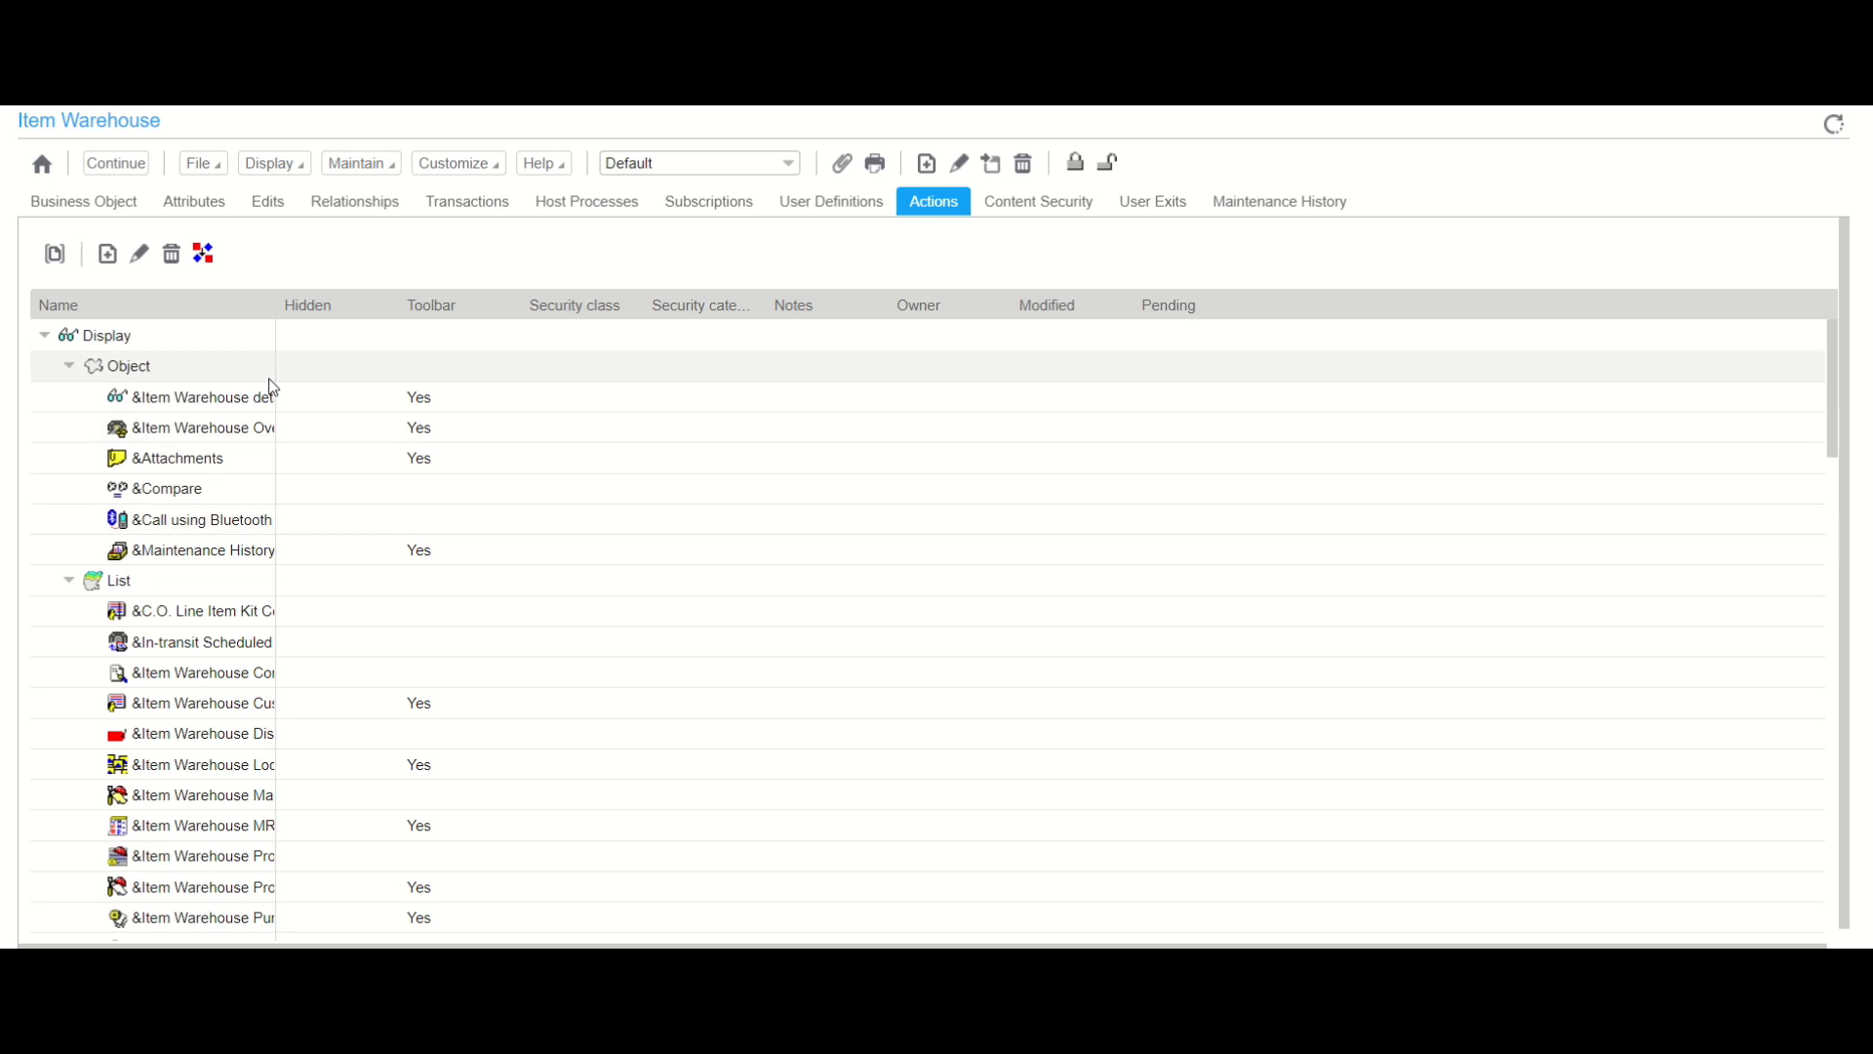
click(125, 172)
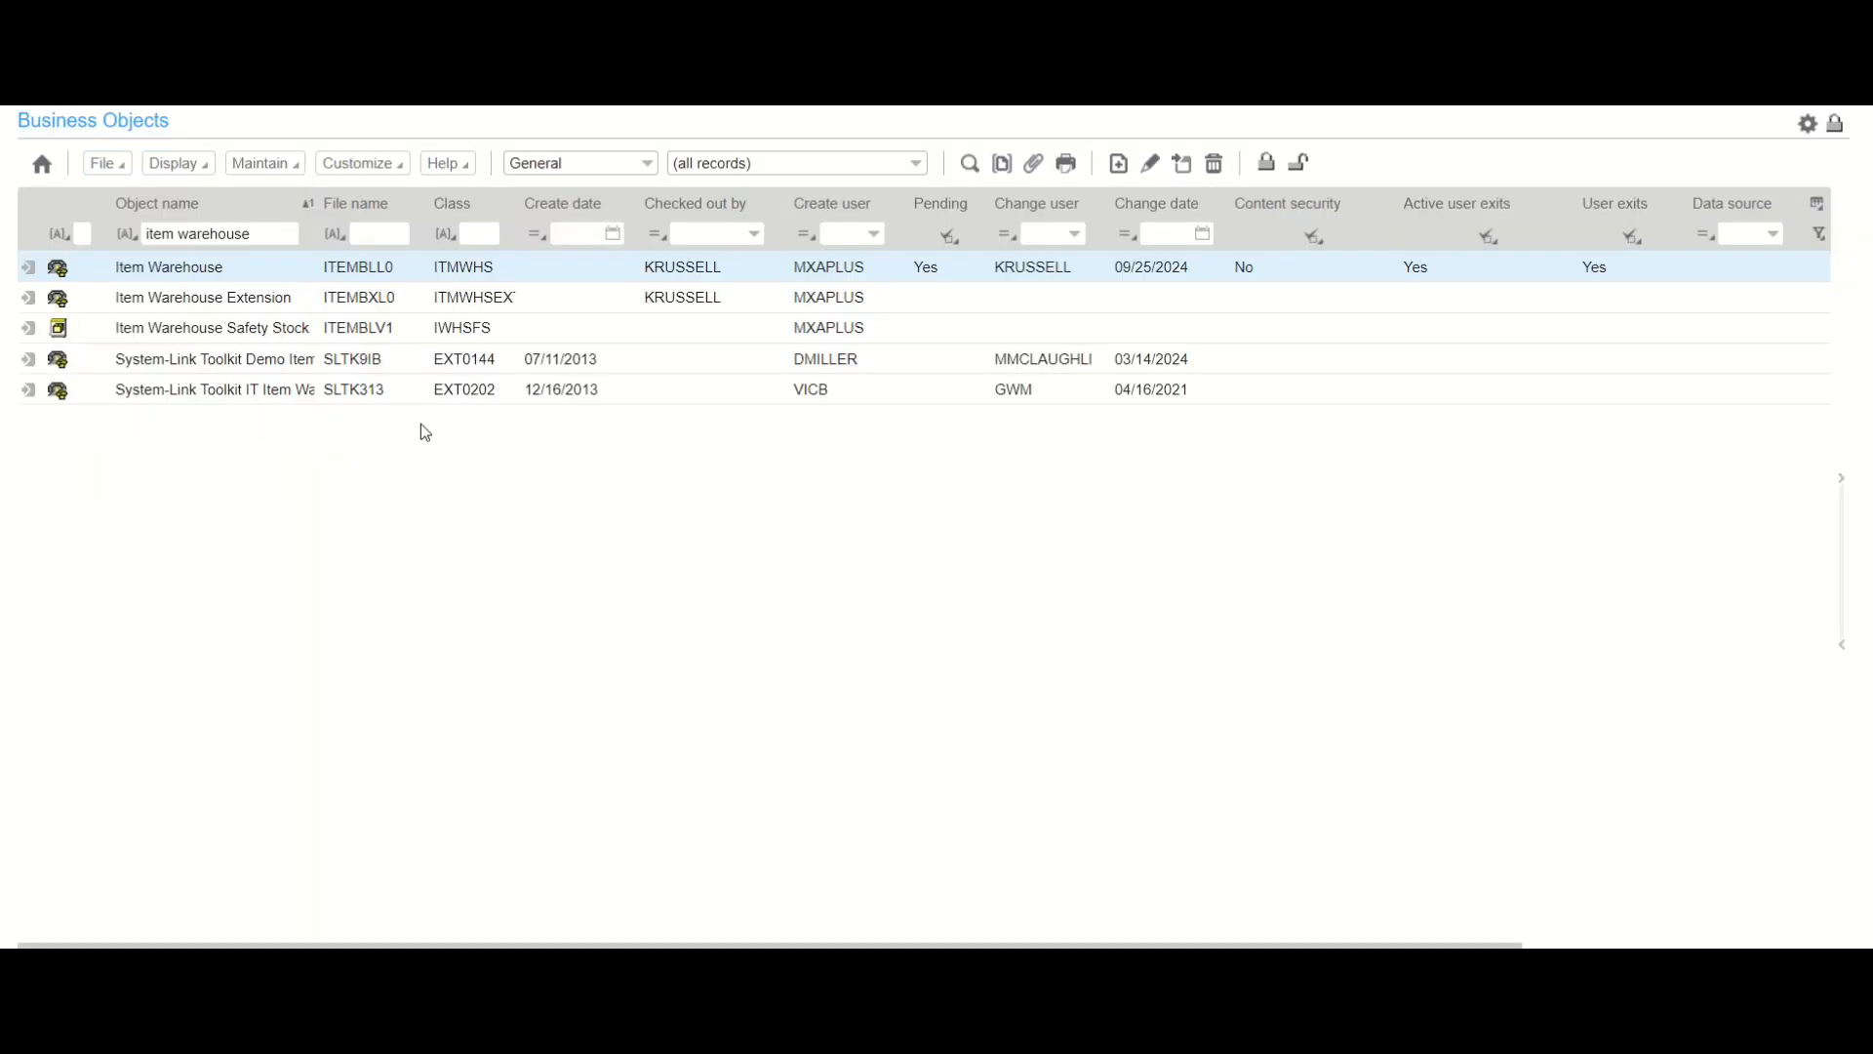
Save the pending Item Warehouse changes to the host, committing all the listed save and compile actions.
click(108, 164)
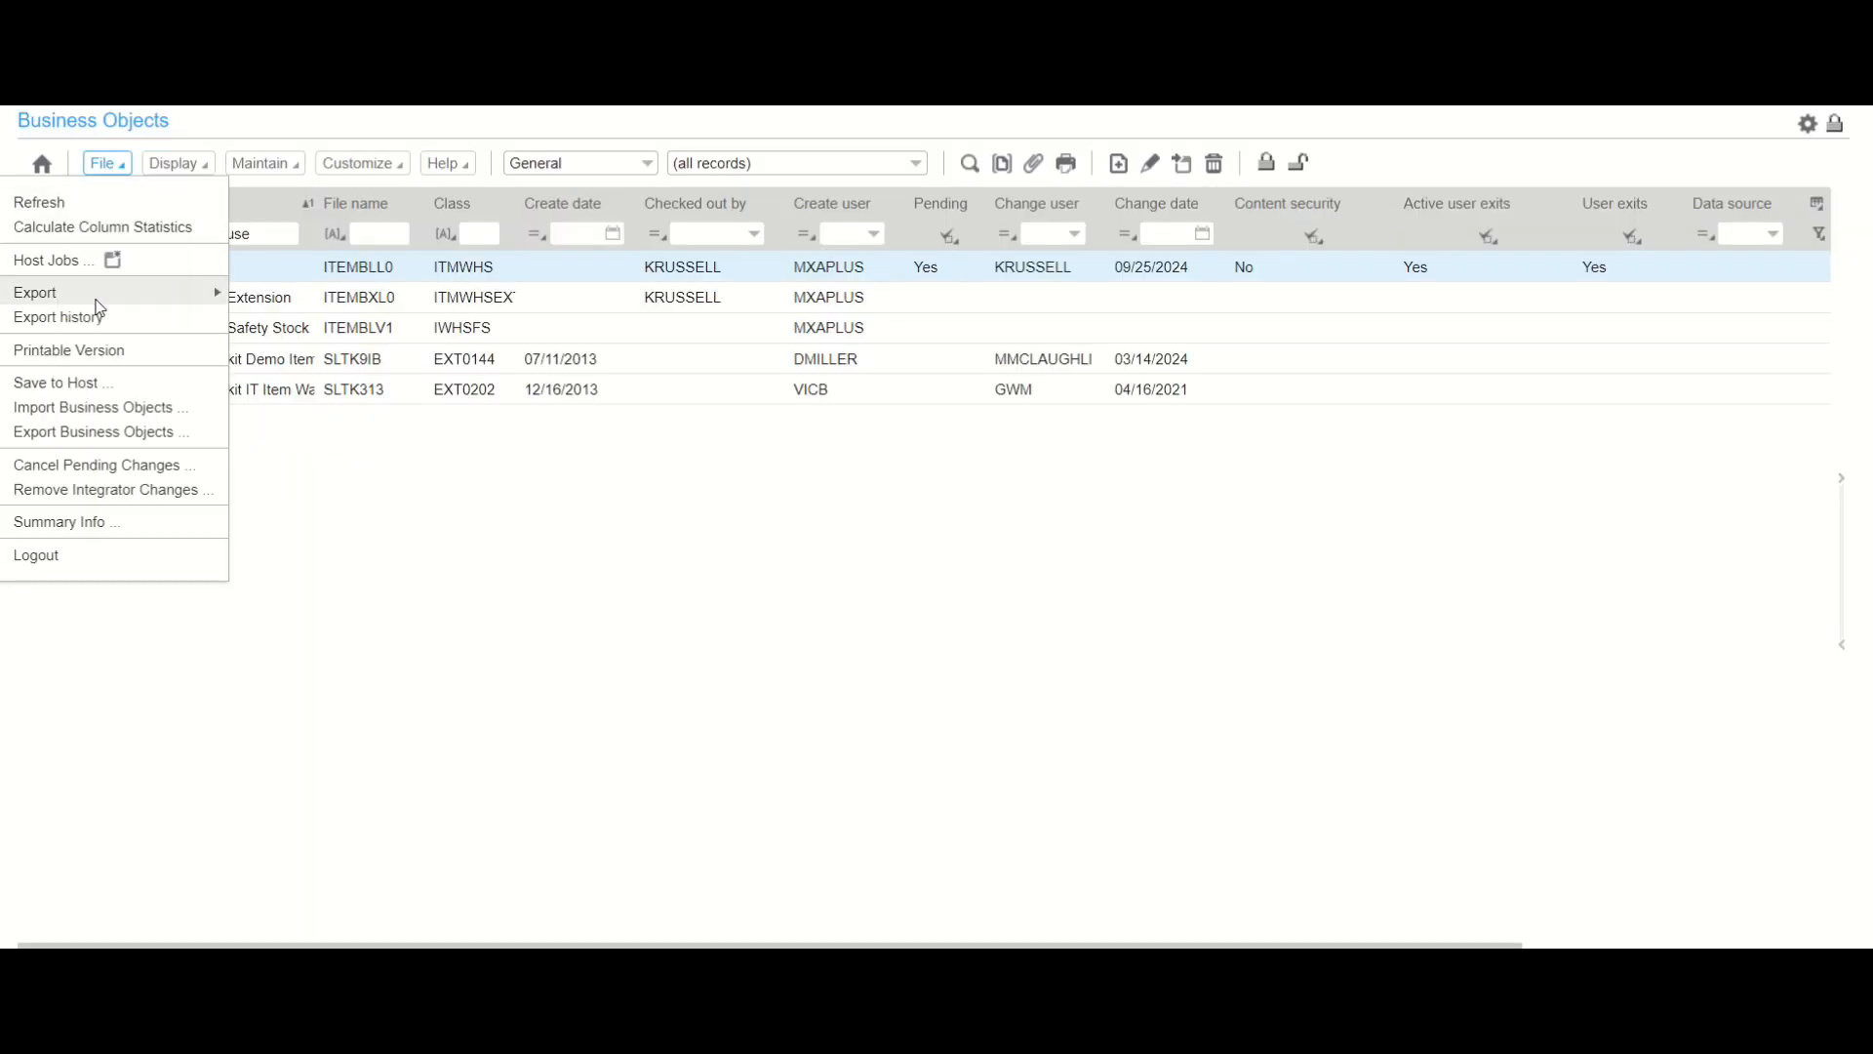
click(93, 383)
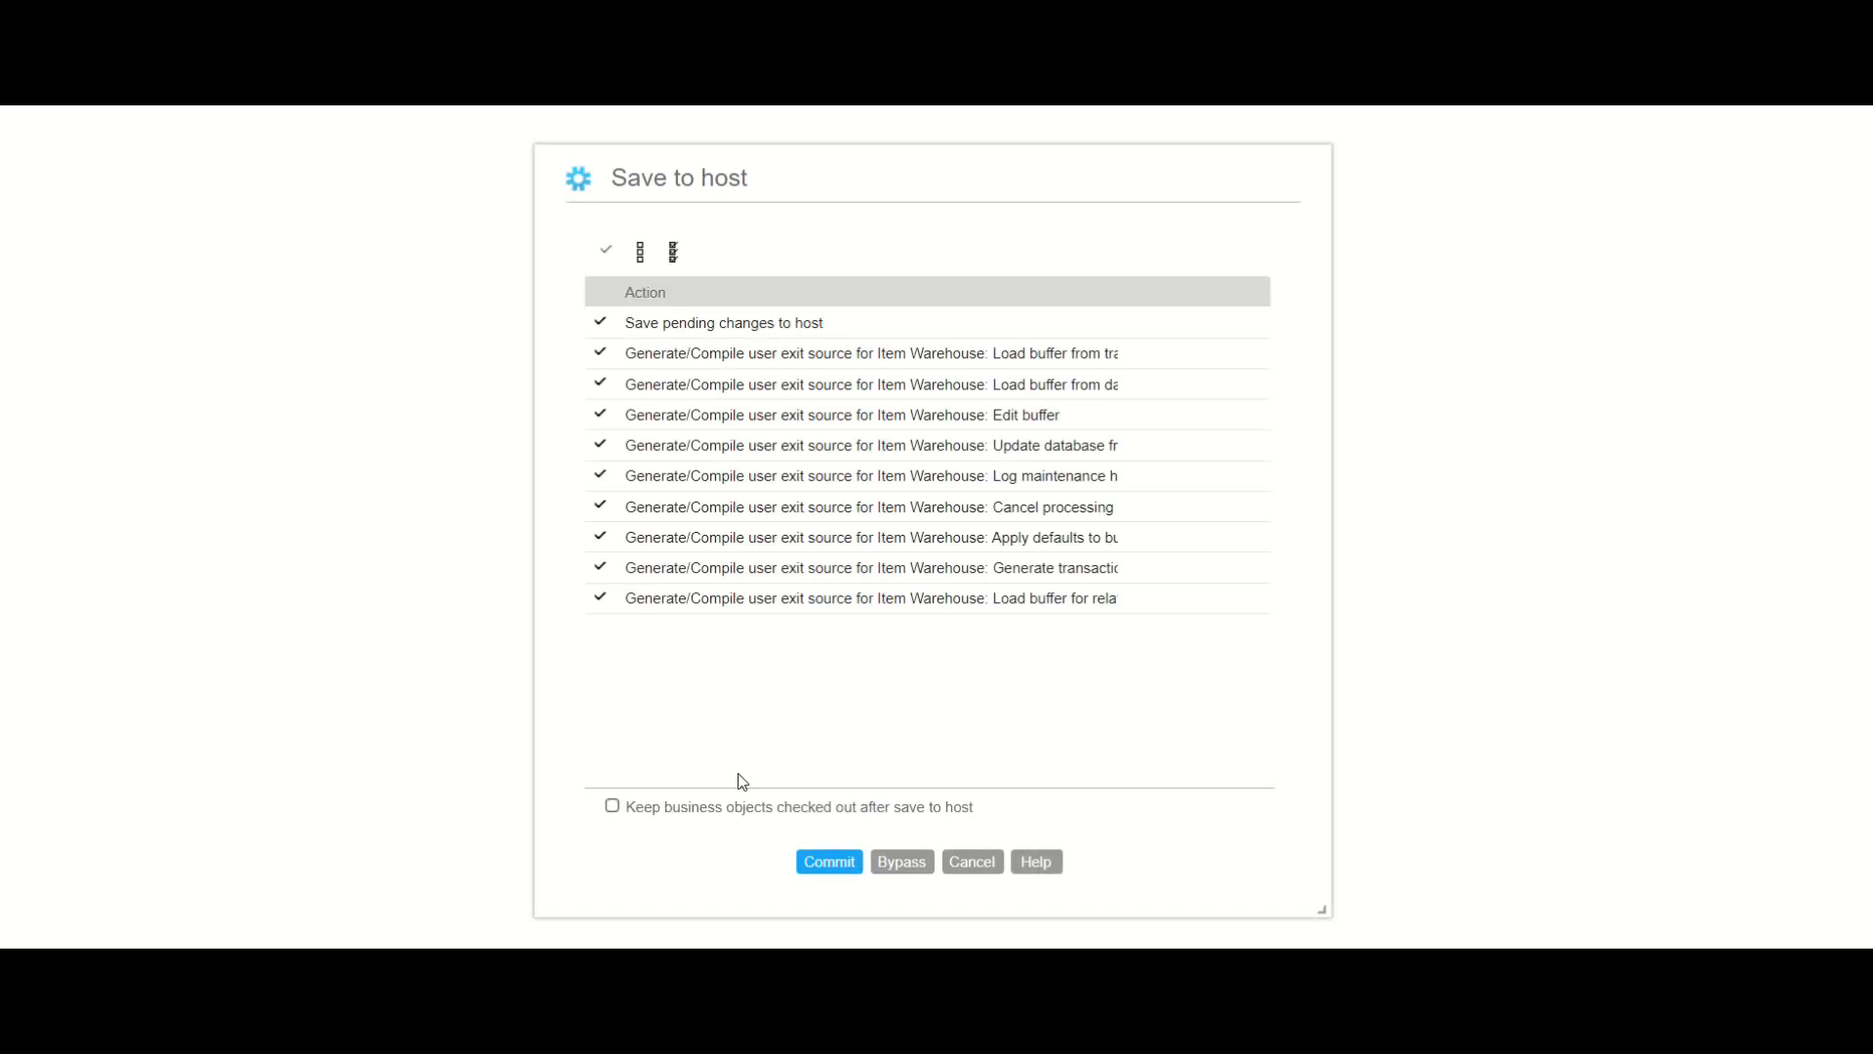
click(818, 863)
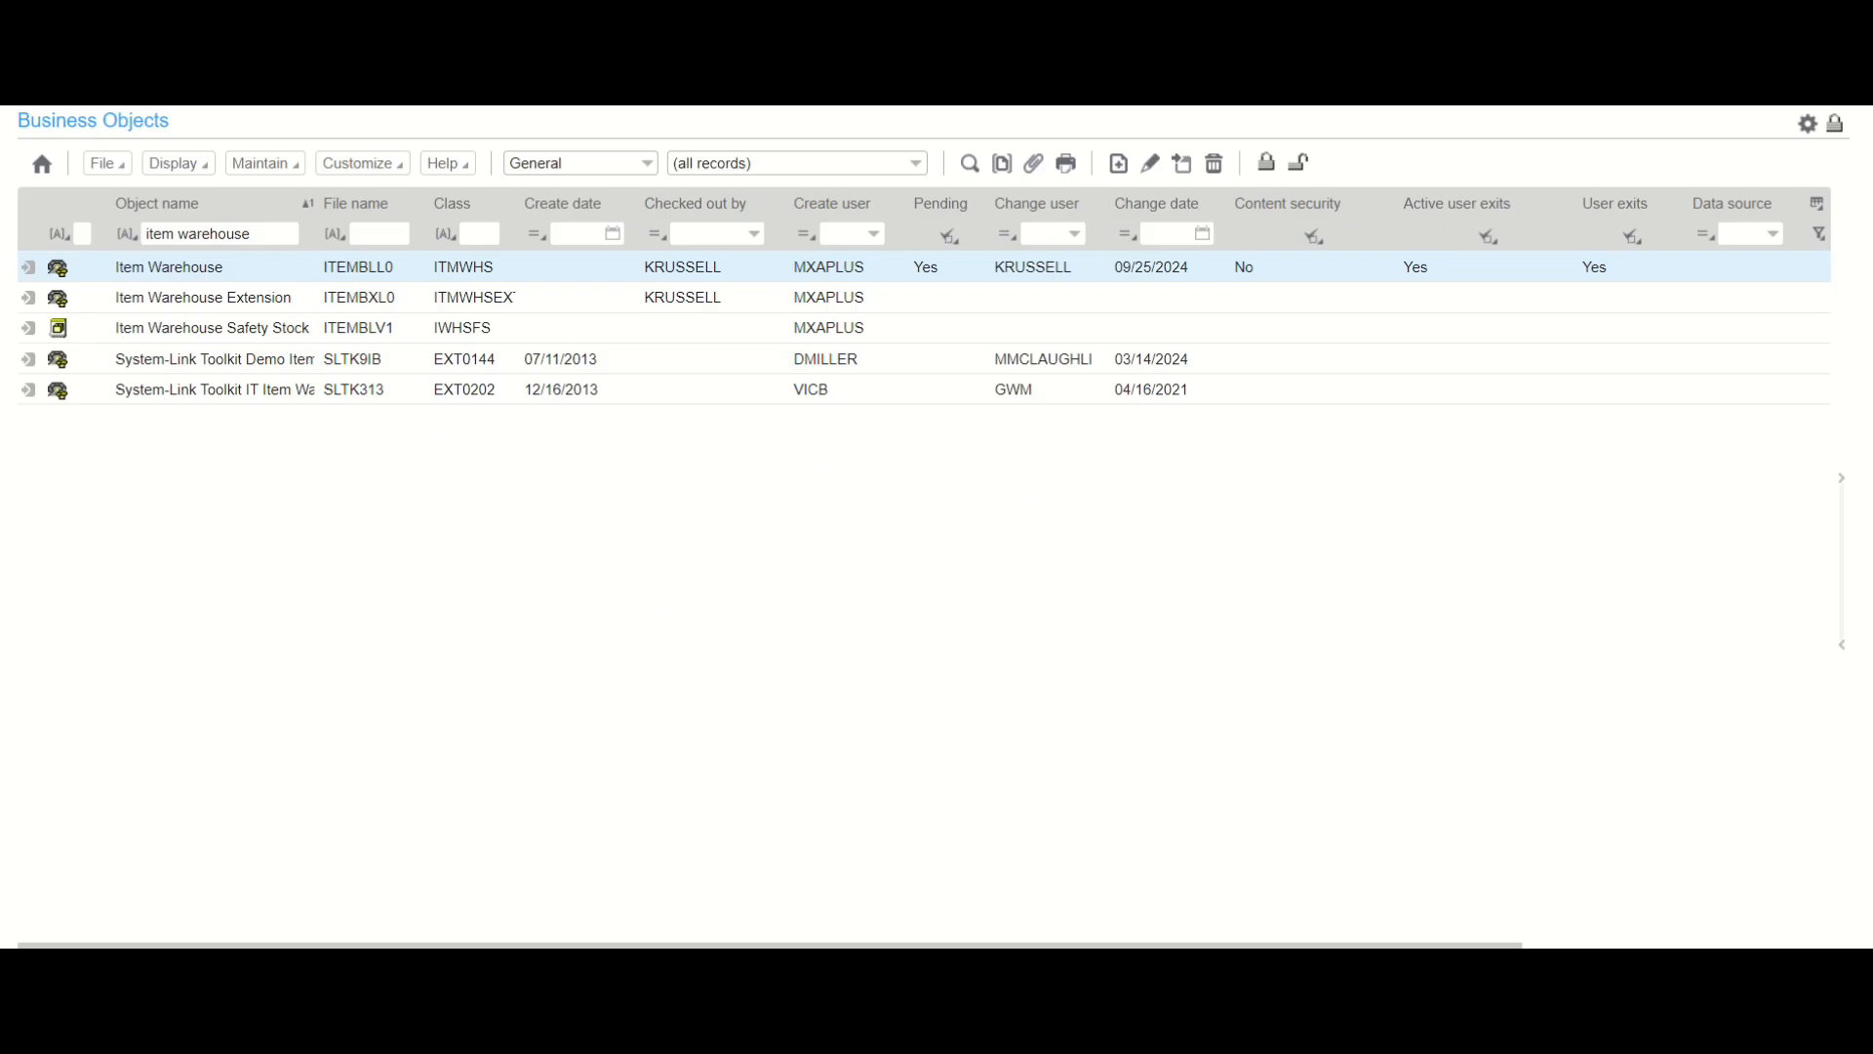
double_click(99, 258)
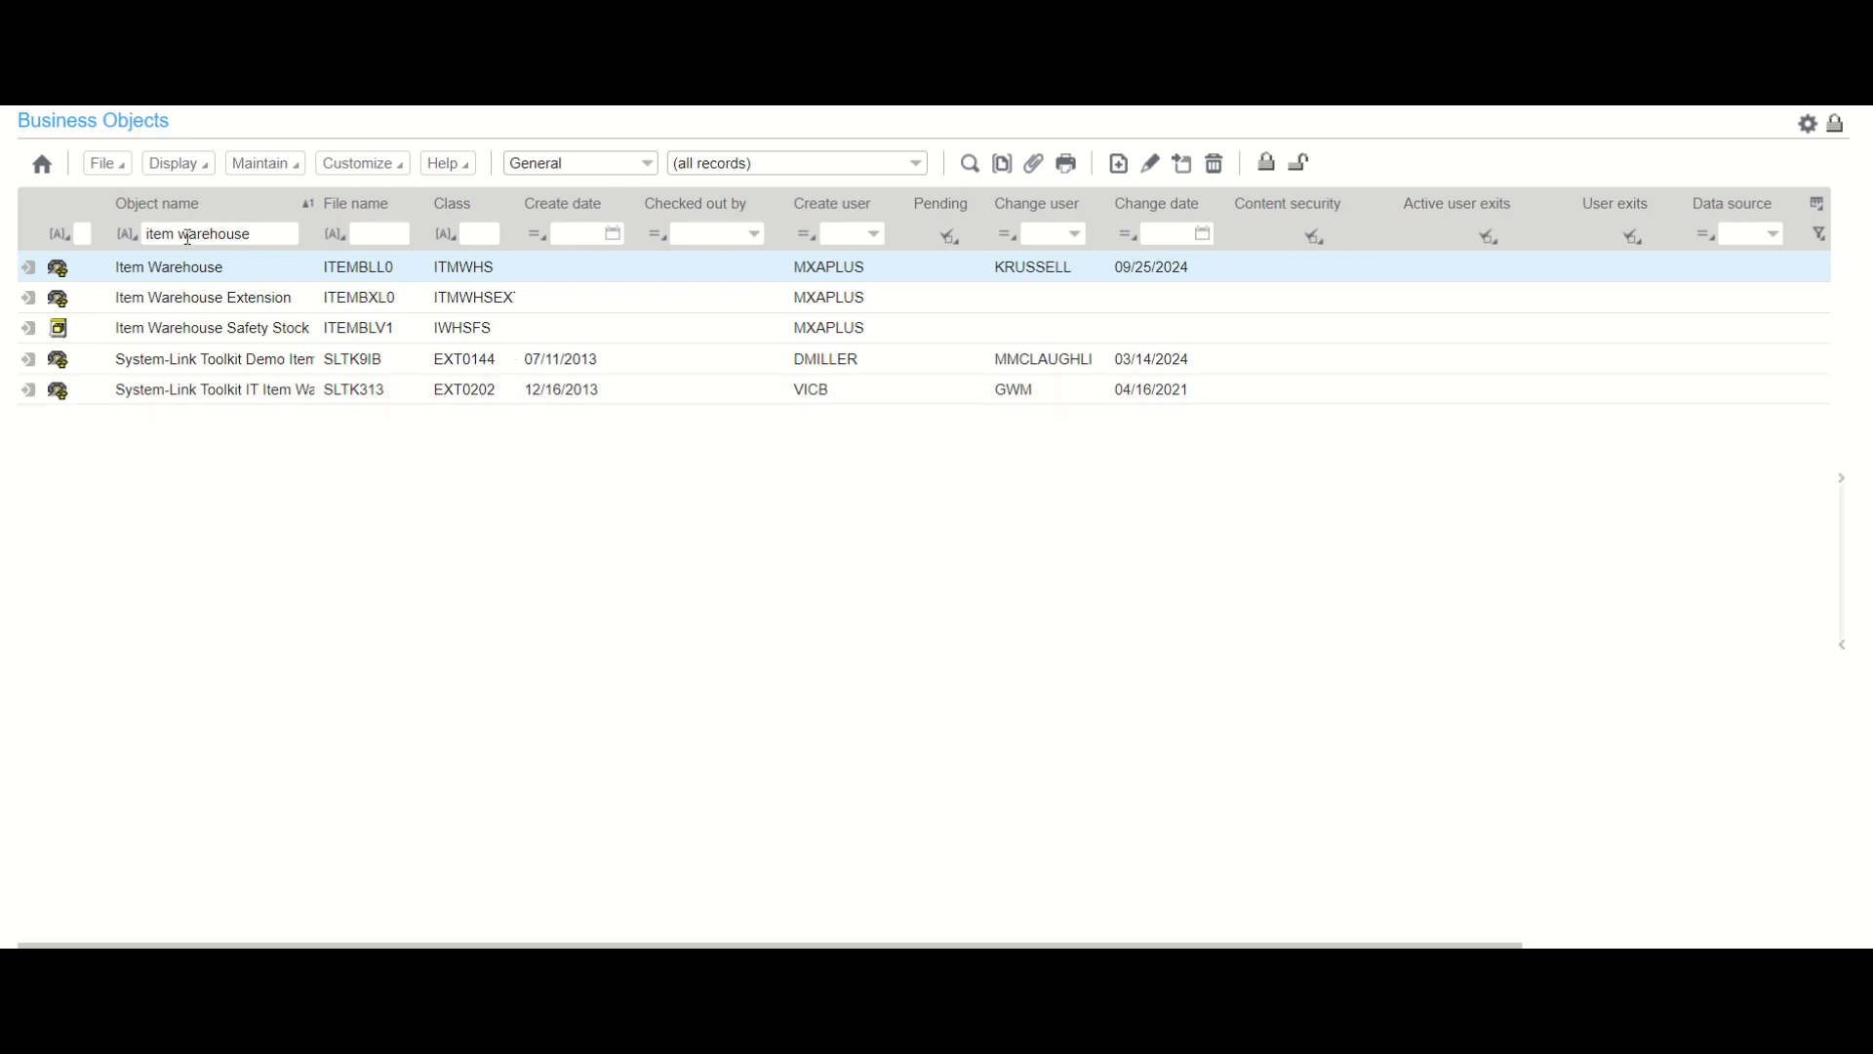
Return to the home page and open the Item Warehouses list from the Materials group.
click(42, 167)
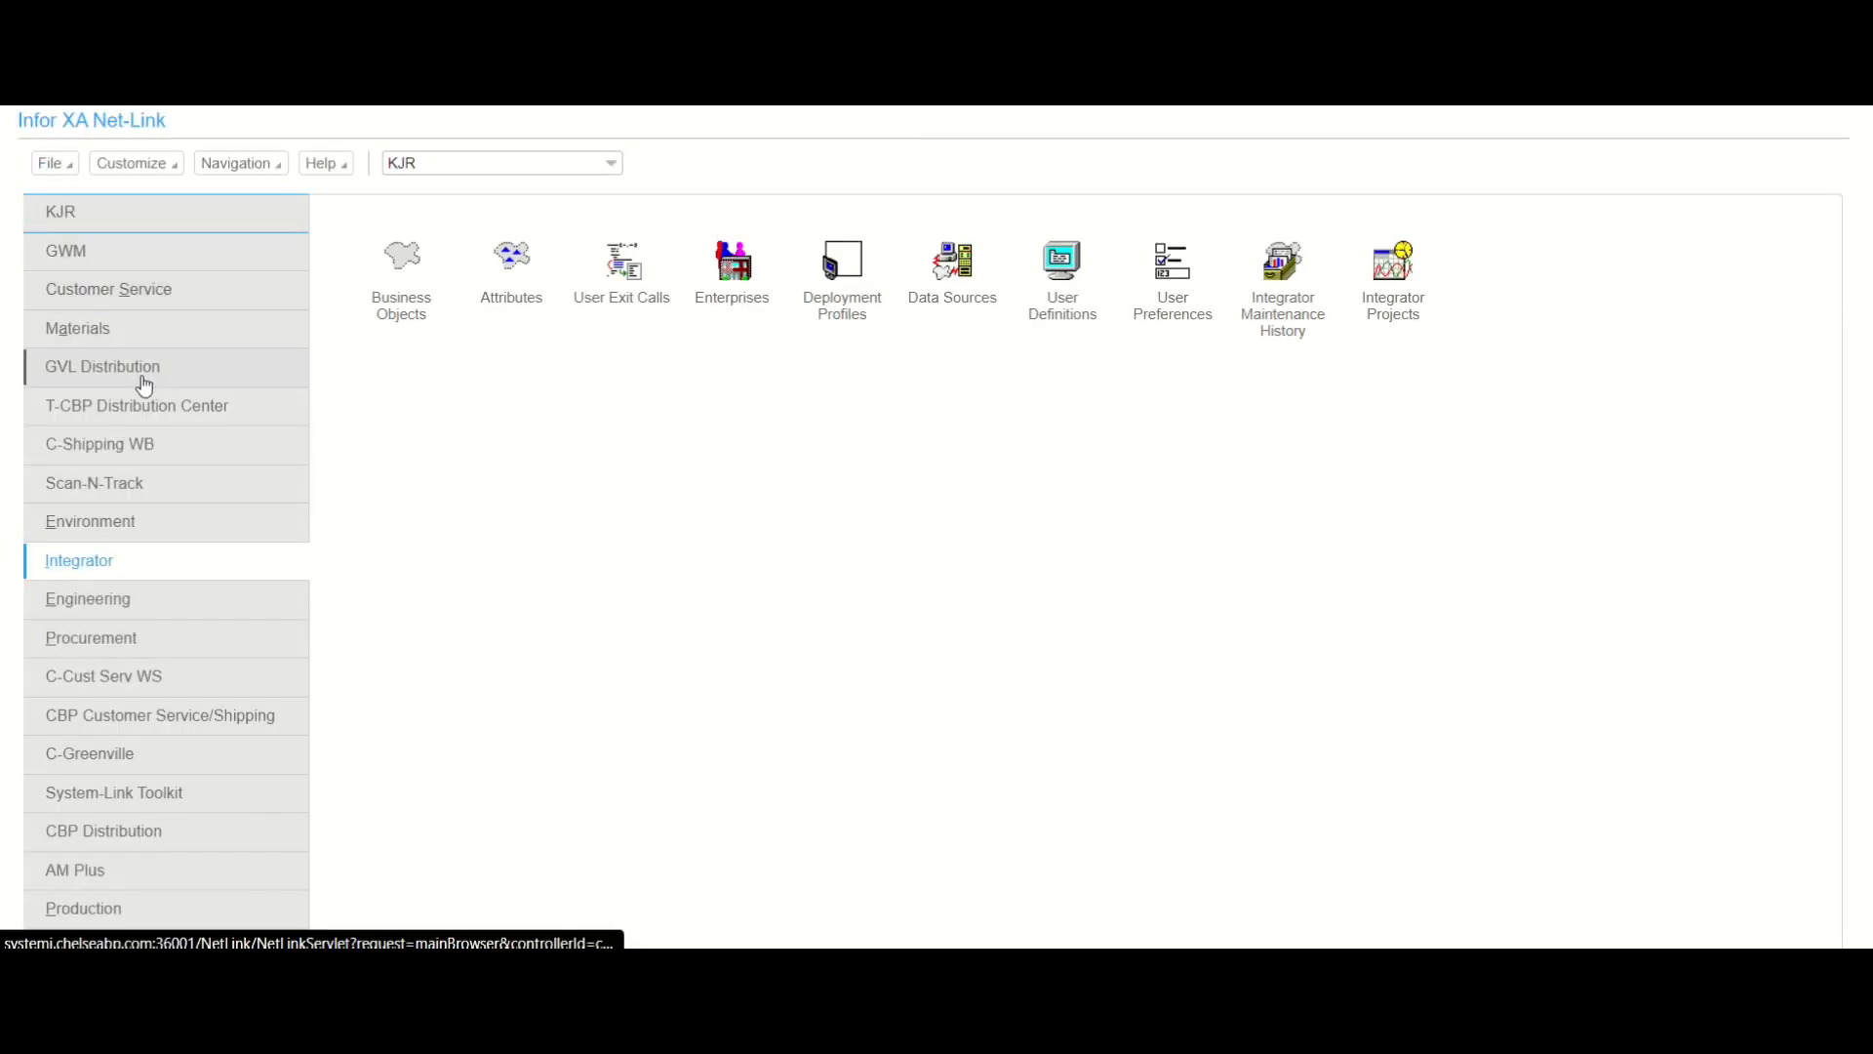
click(138, 348)
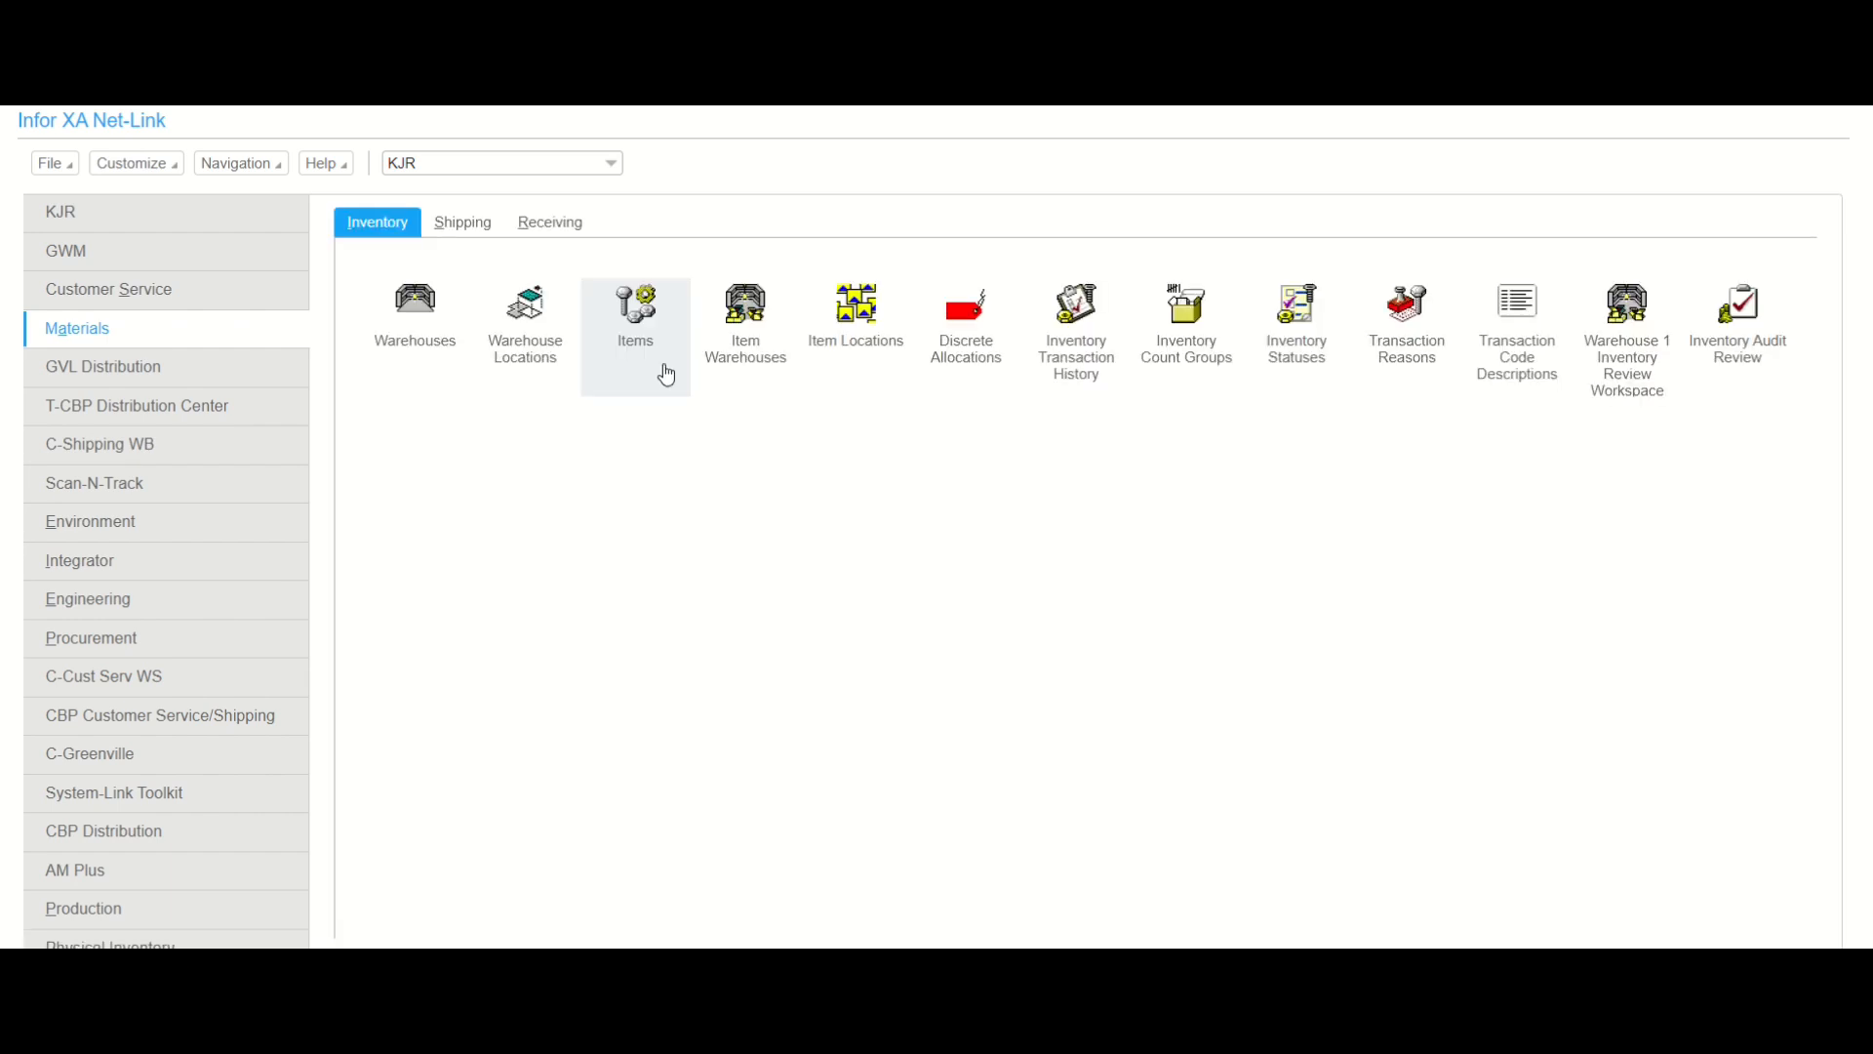
click(722, 363)
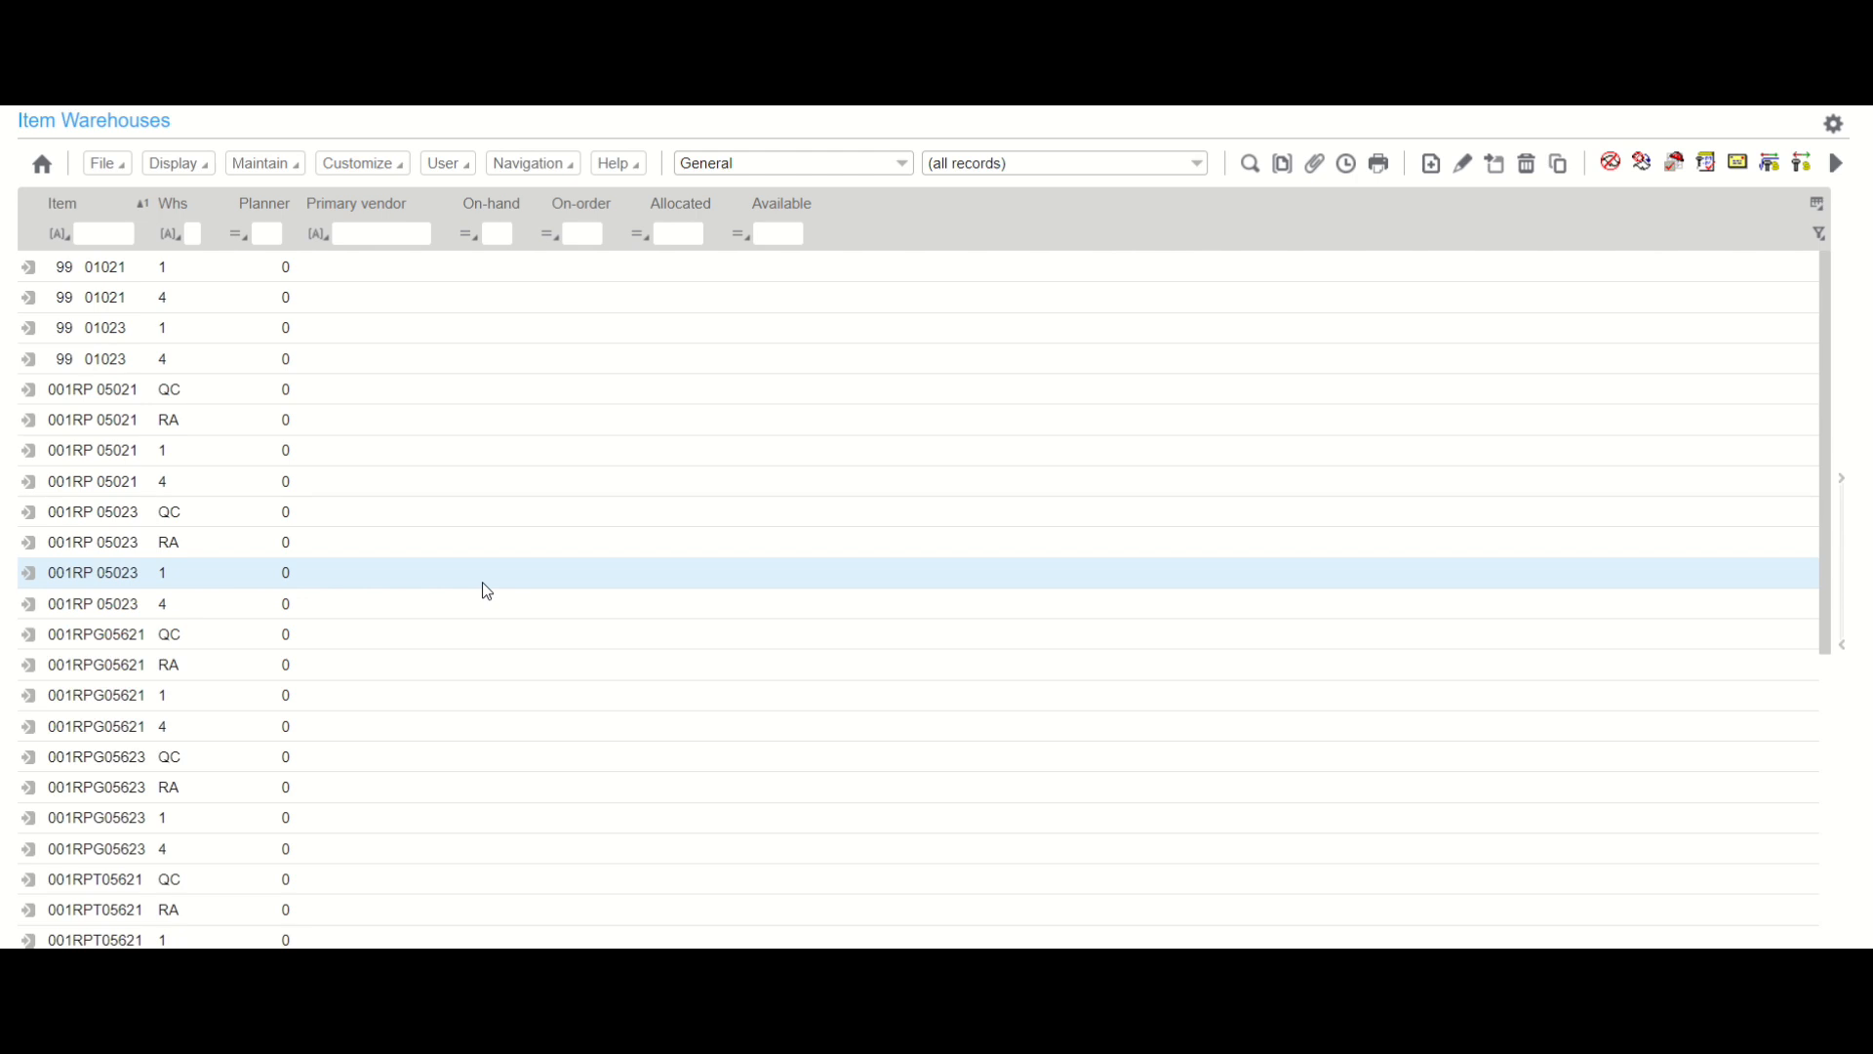
Check the additional toolbar actions and the user actions of the Item Warehouses list for the MRO Transaction action.
click(1838, 164)
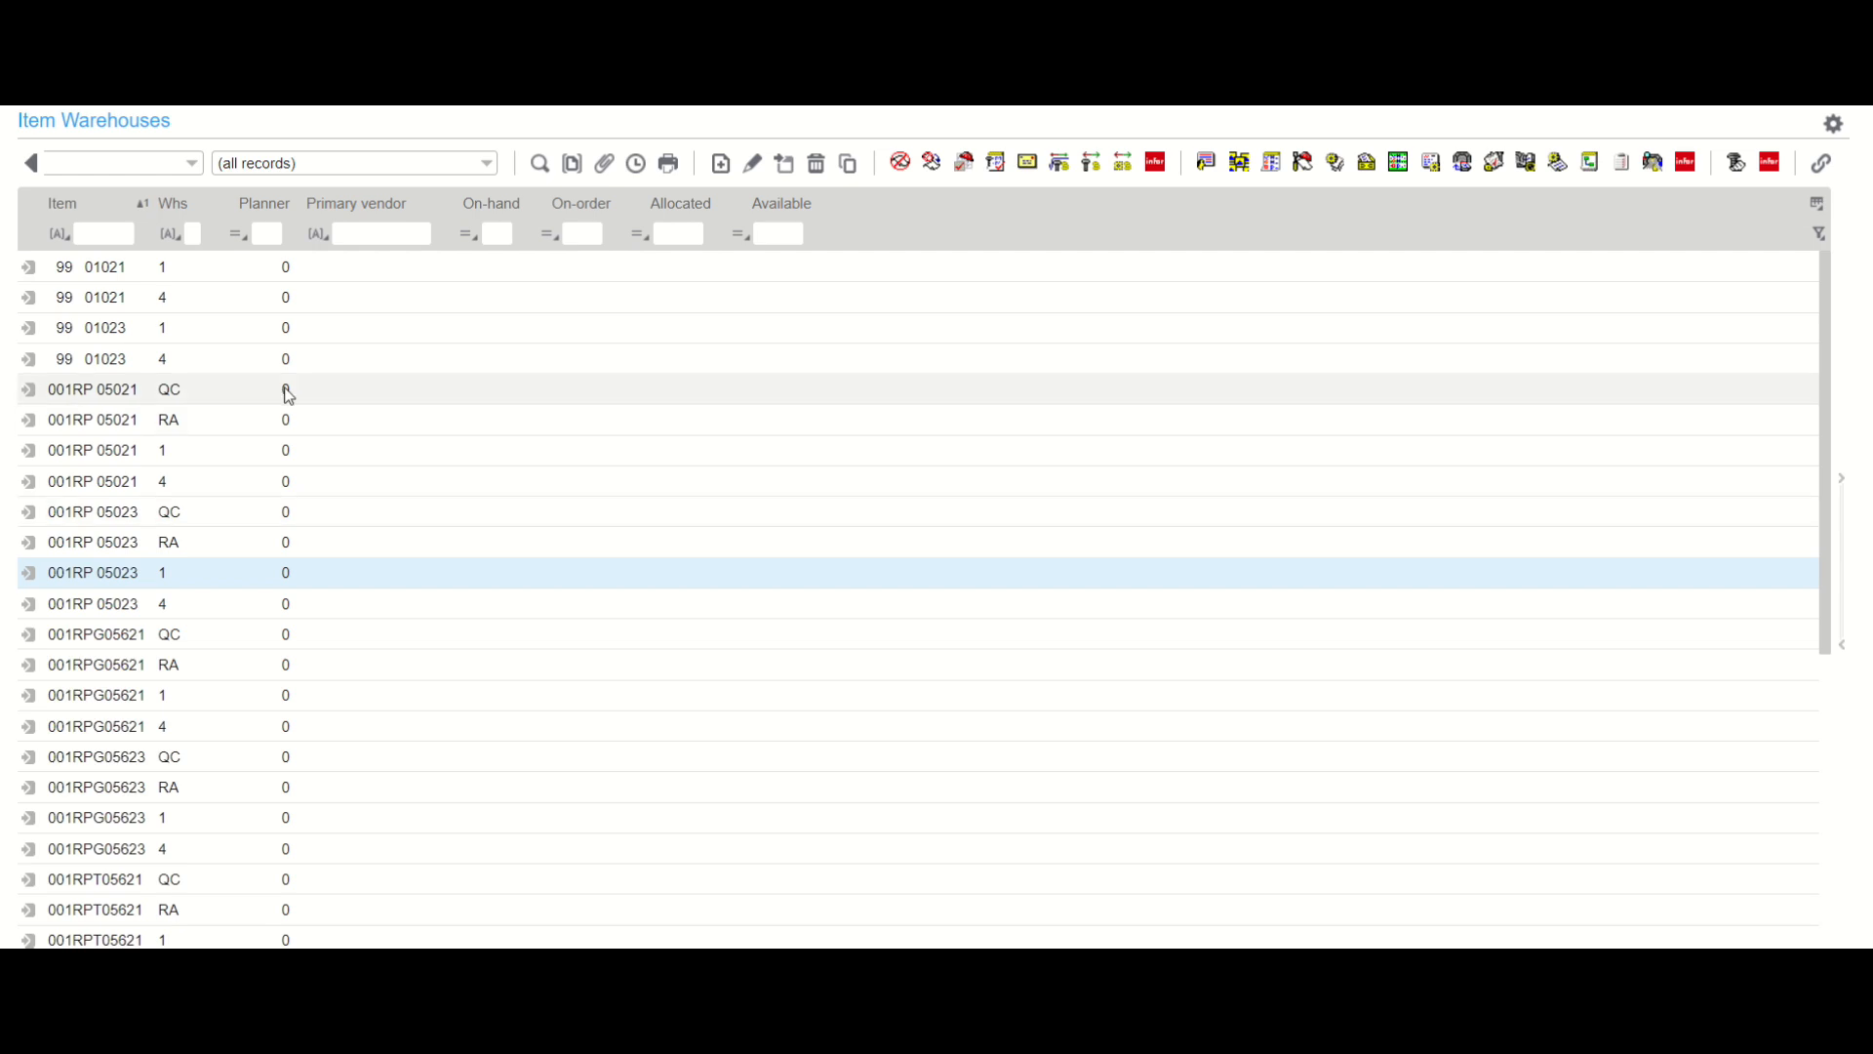
click(30, 166)
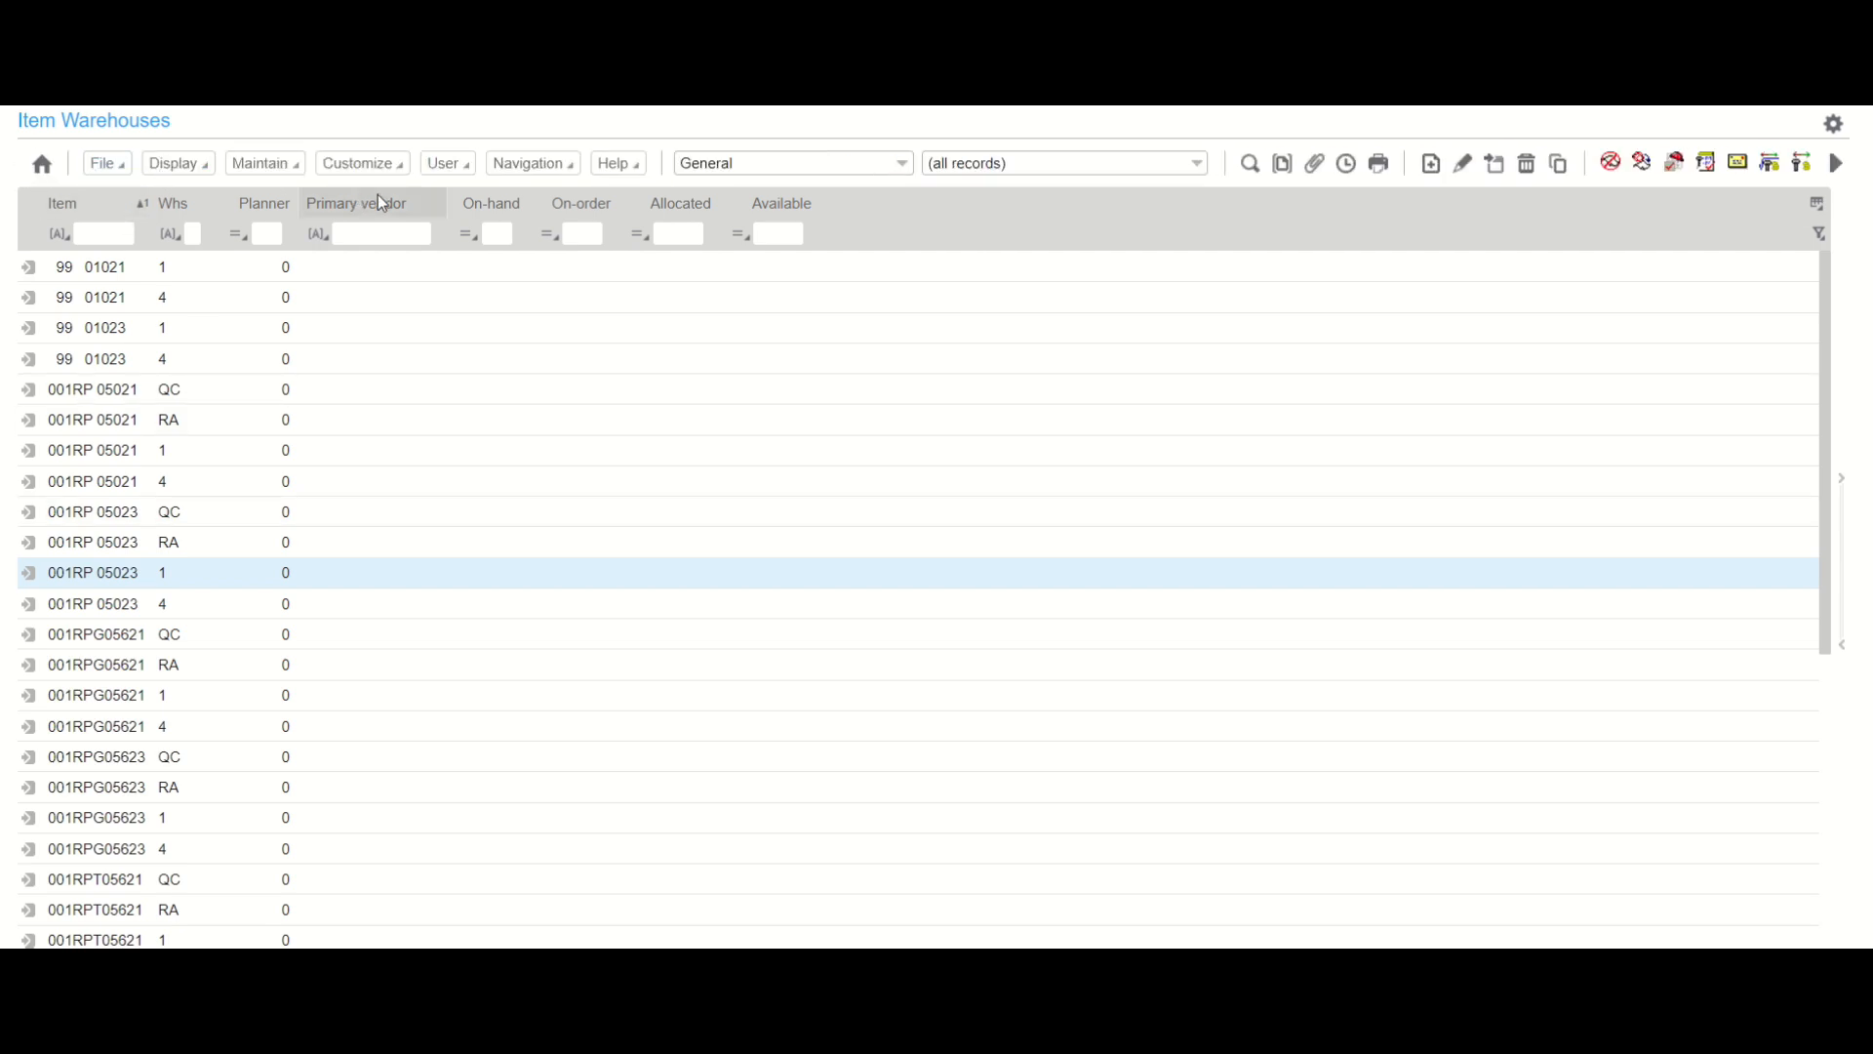
click(455, 168)
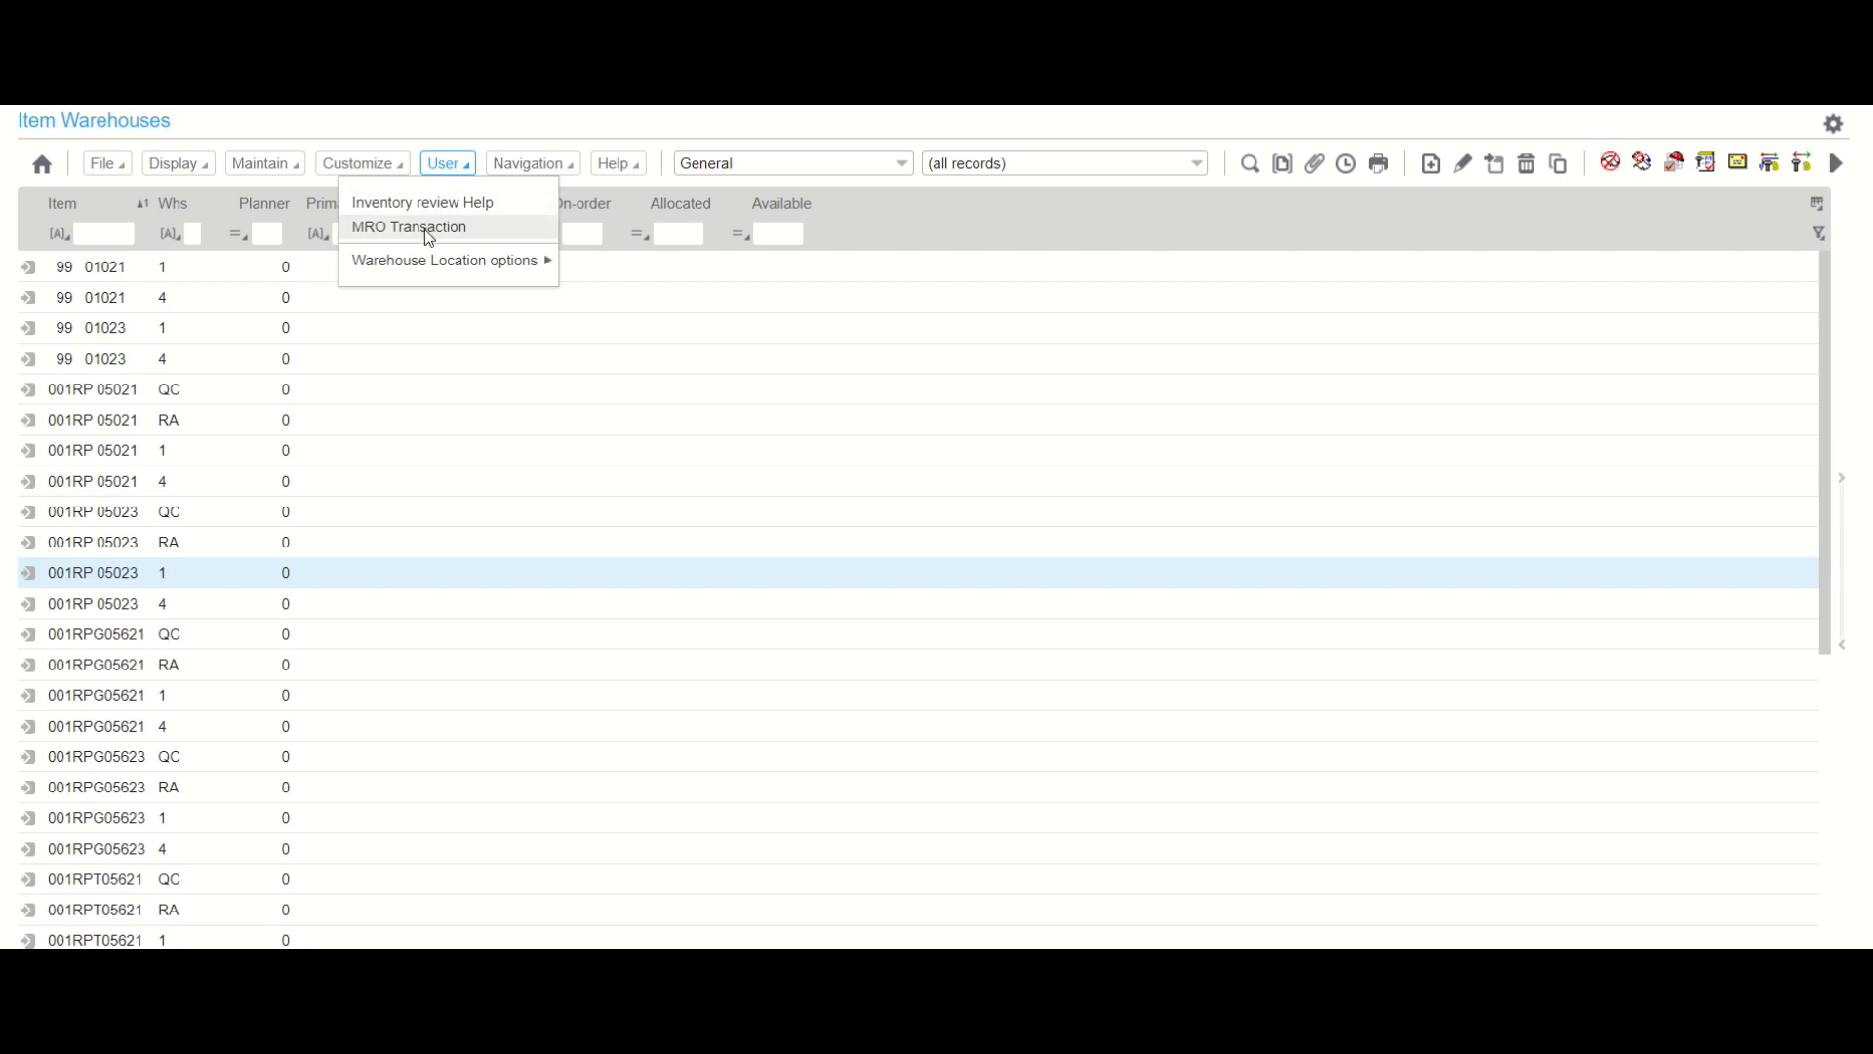
Test the MRO Transaction user action twice on item 001RP 05023 in warehouse 1, cancelling the entry dialog each time.
right_click(343, 614)
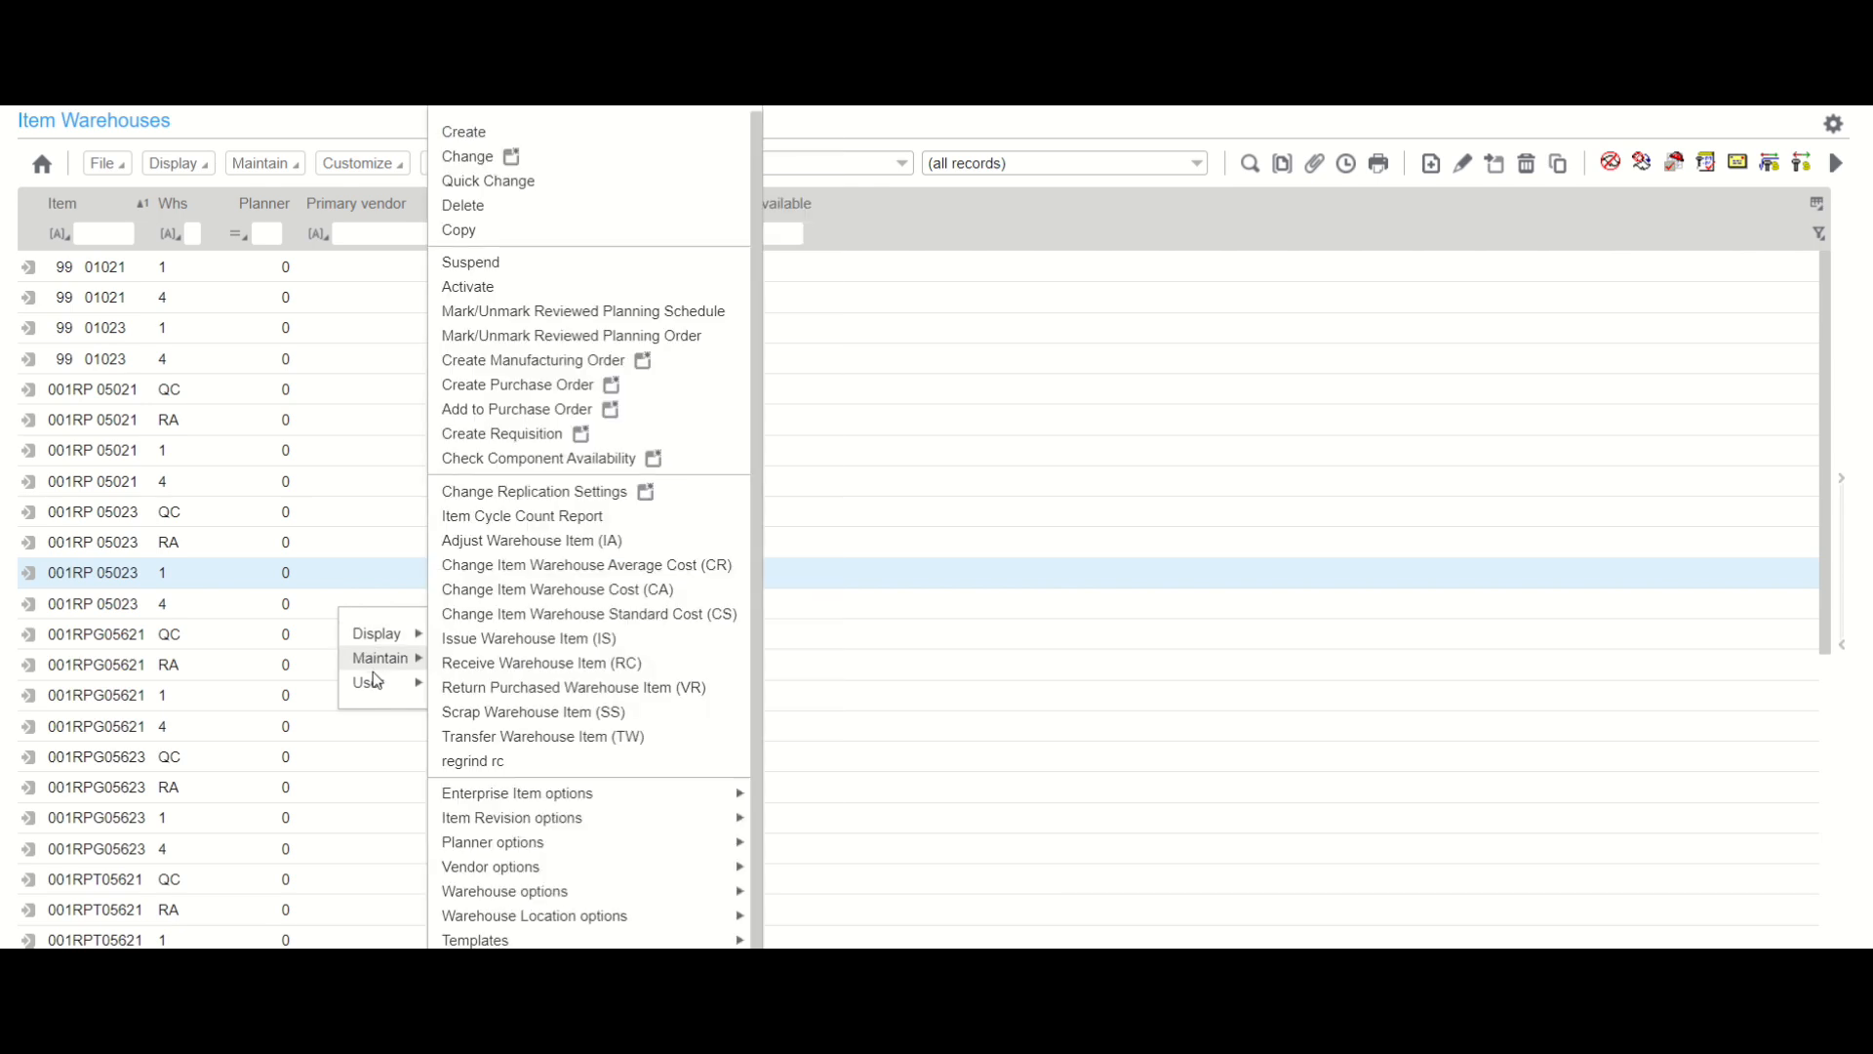
mouse_move(378, 678)
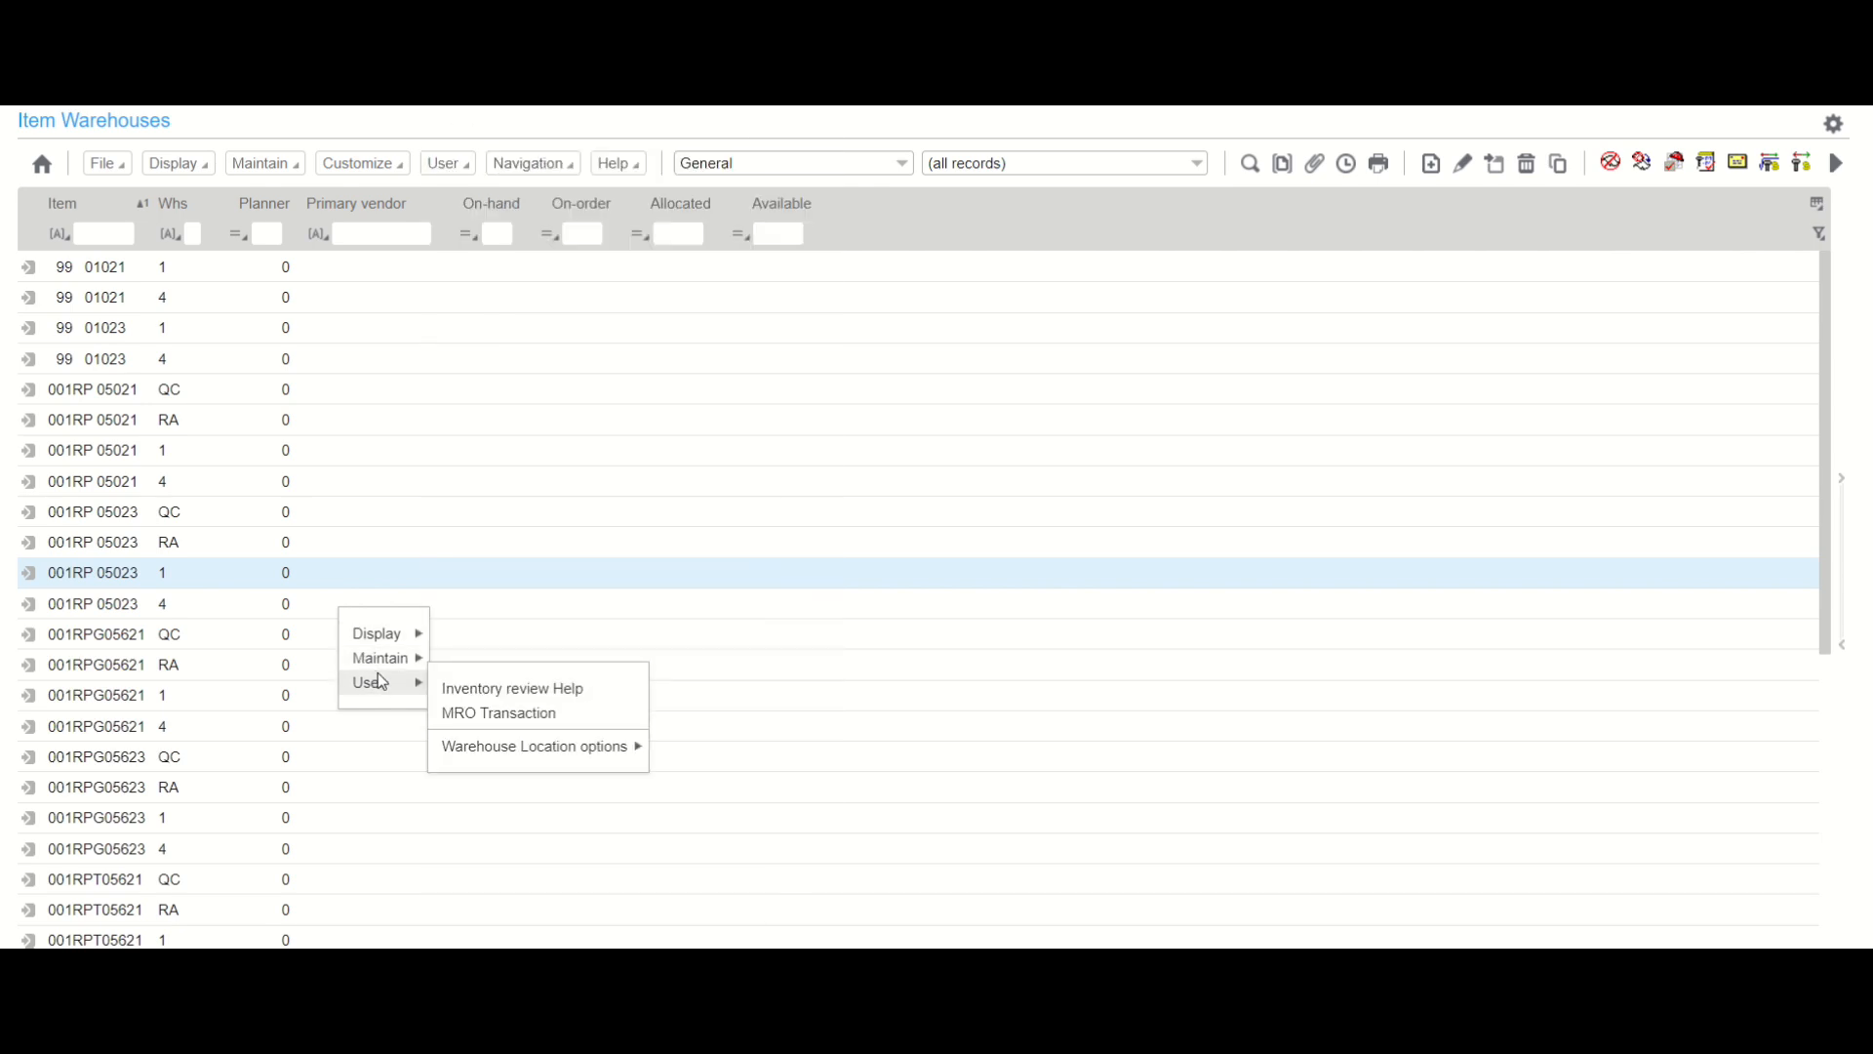
click(494, 713)
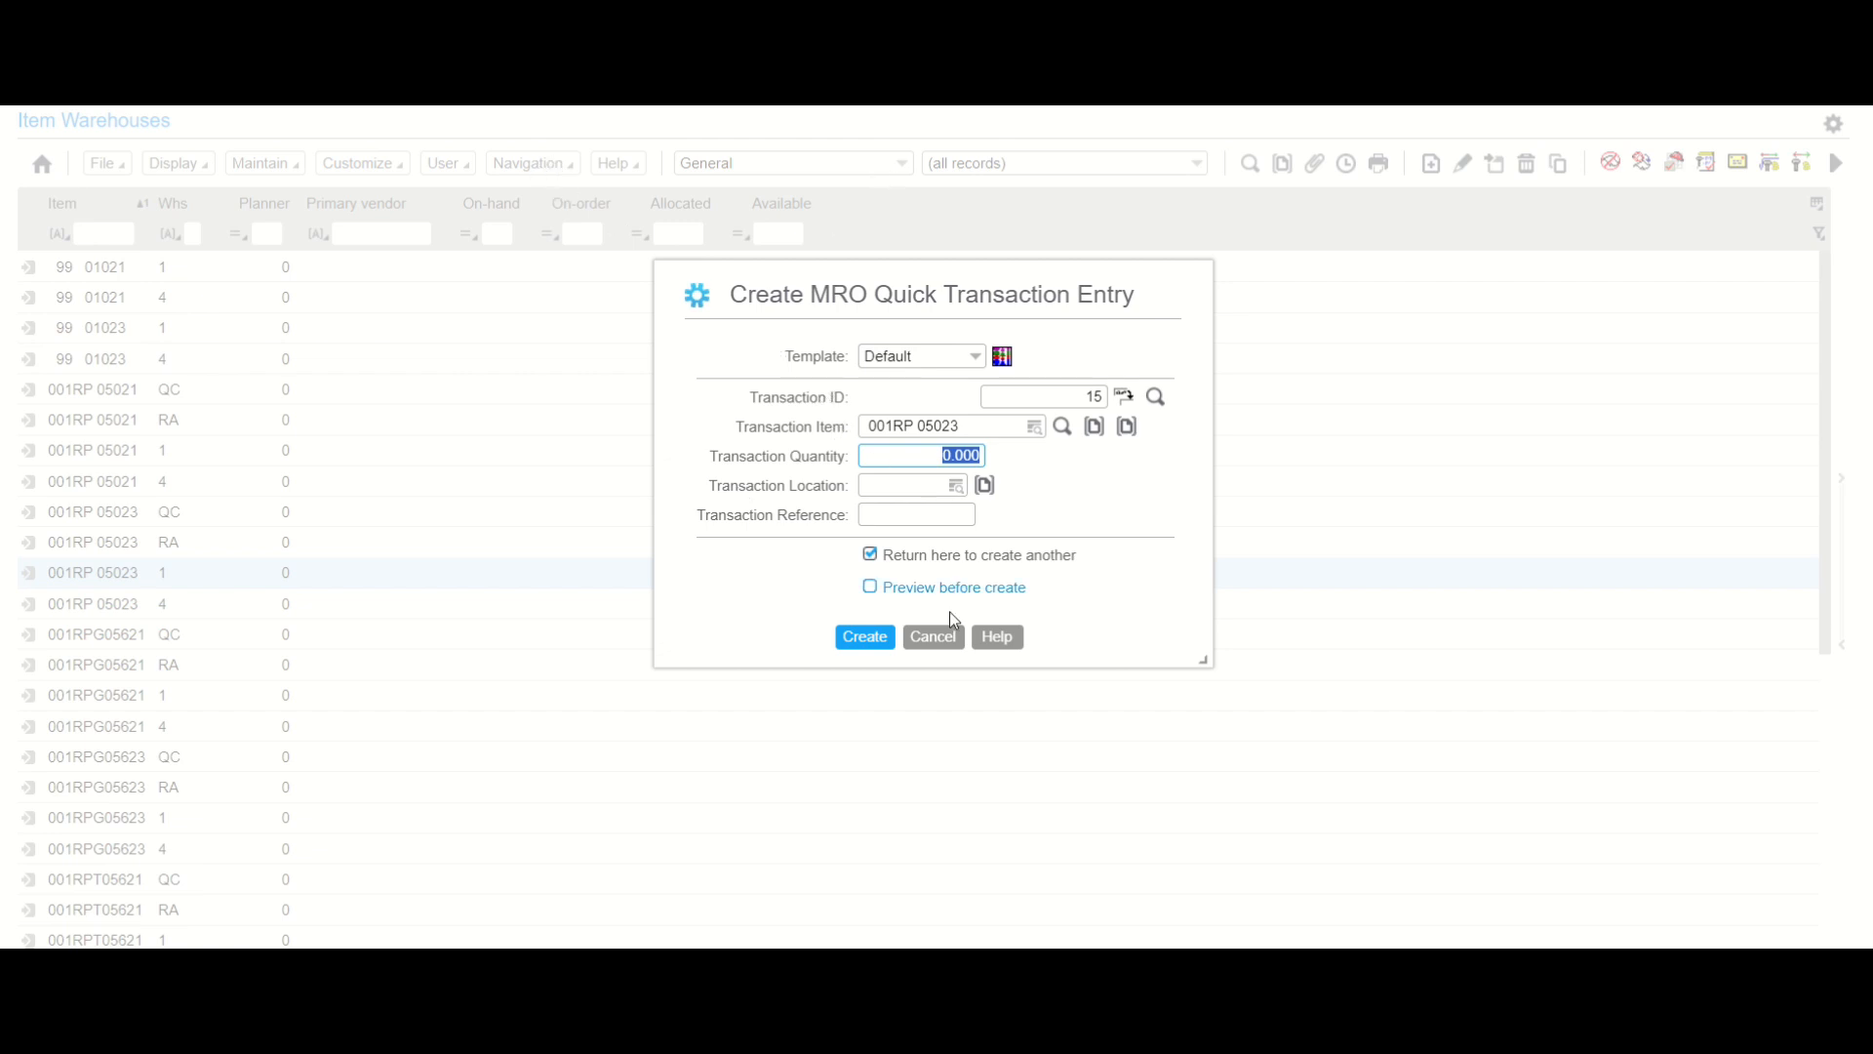
click(948, 636)
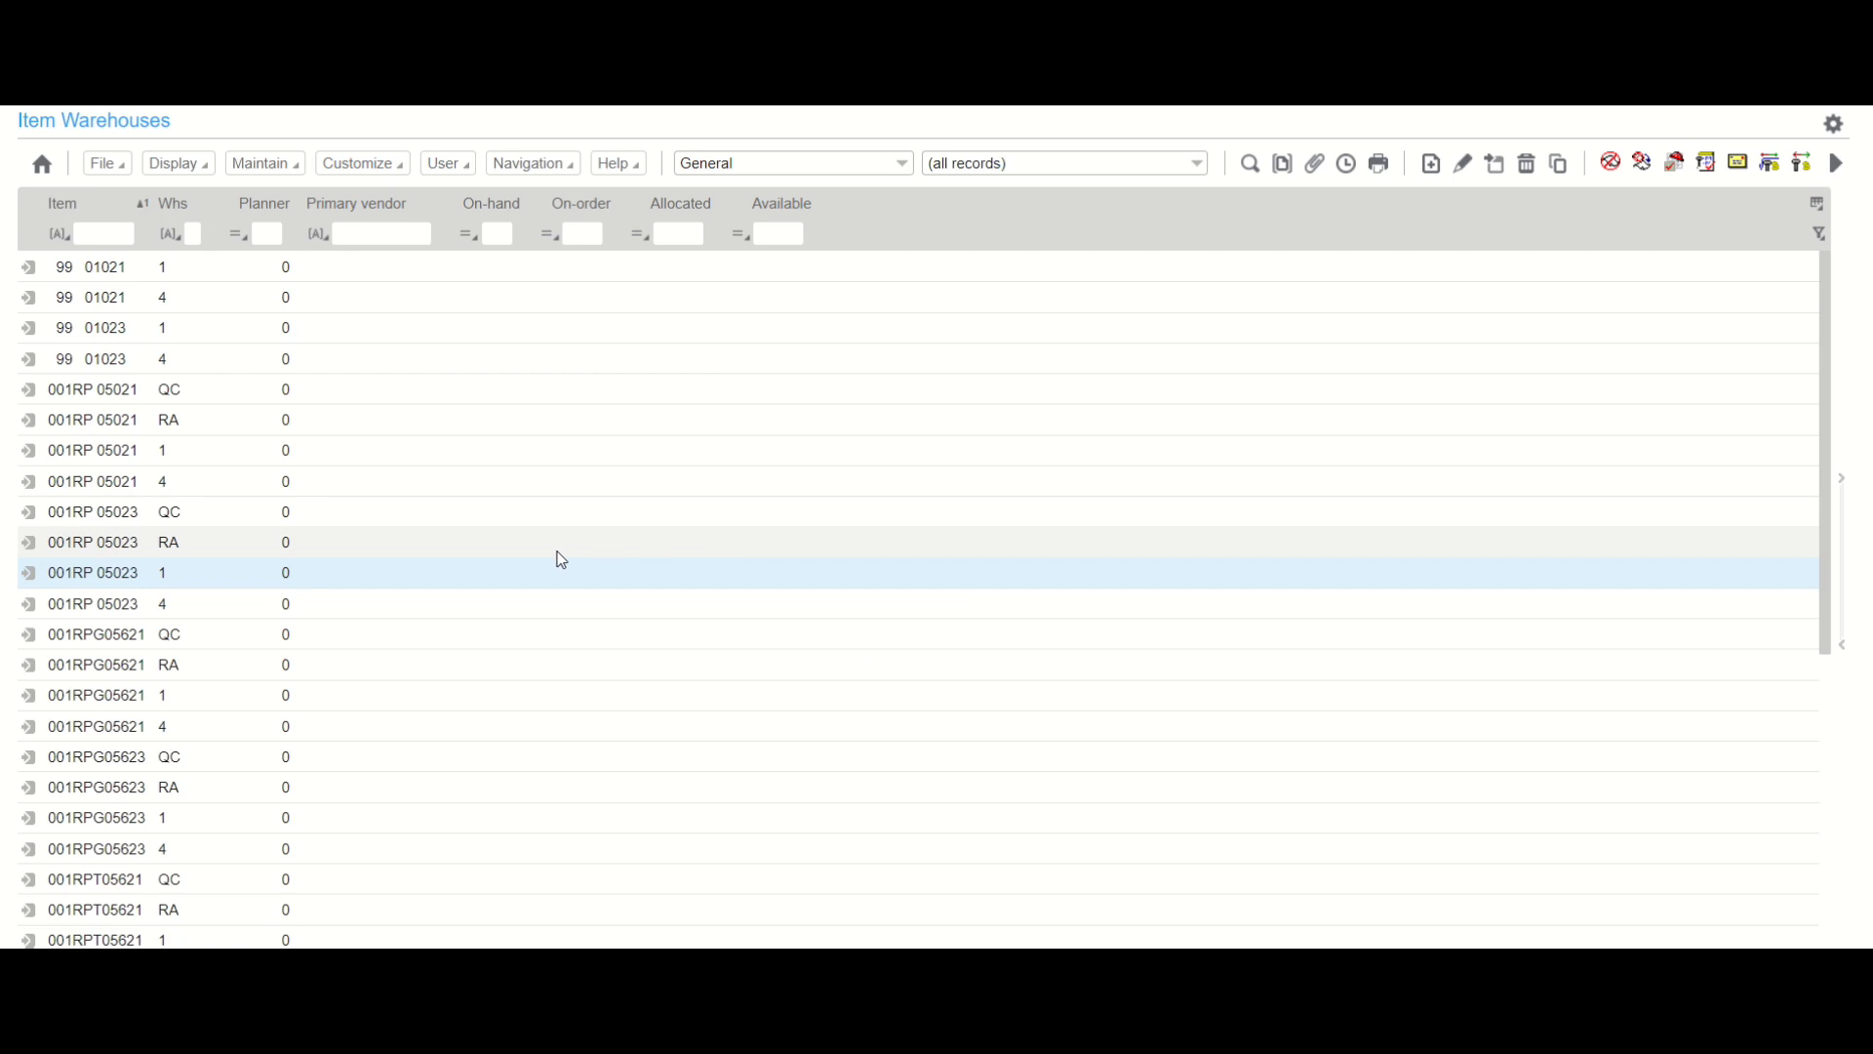
right_click(530, 577)
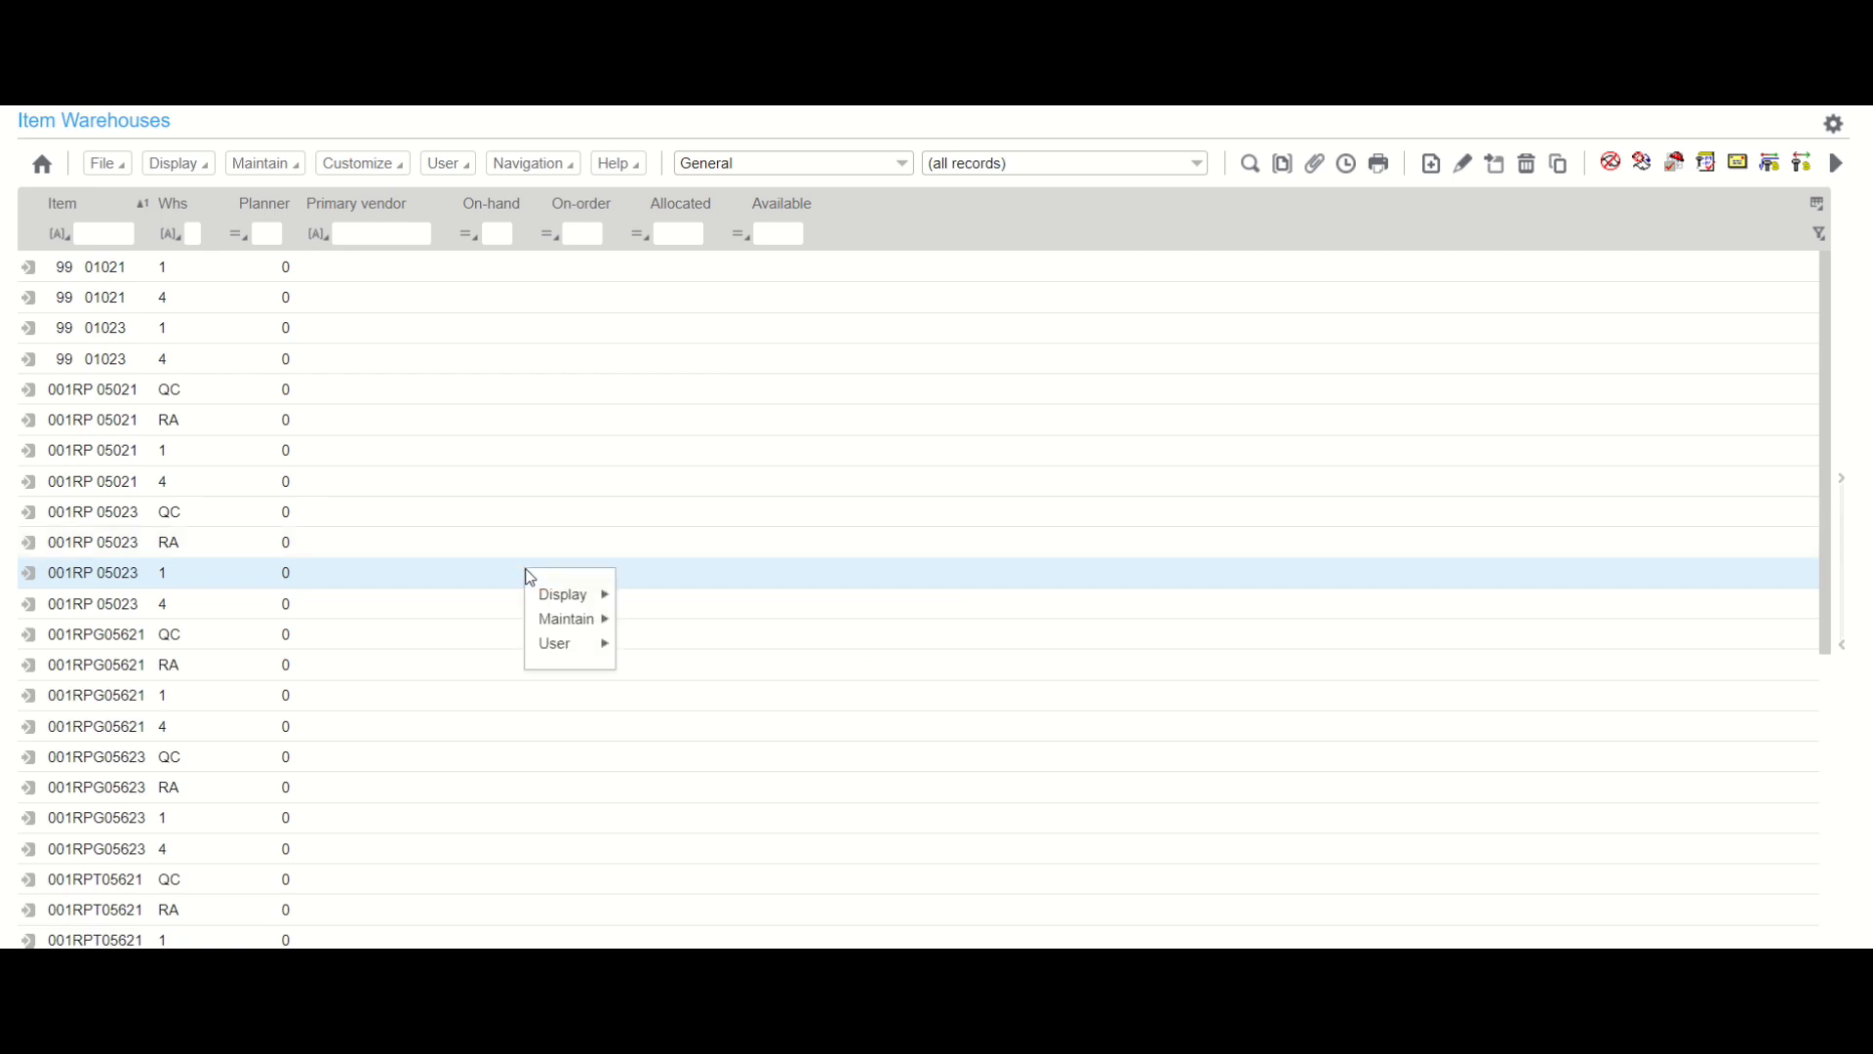
mouse_move(552, 644)
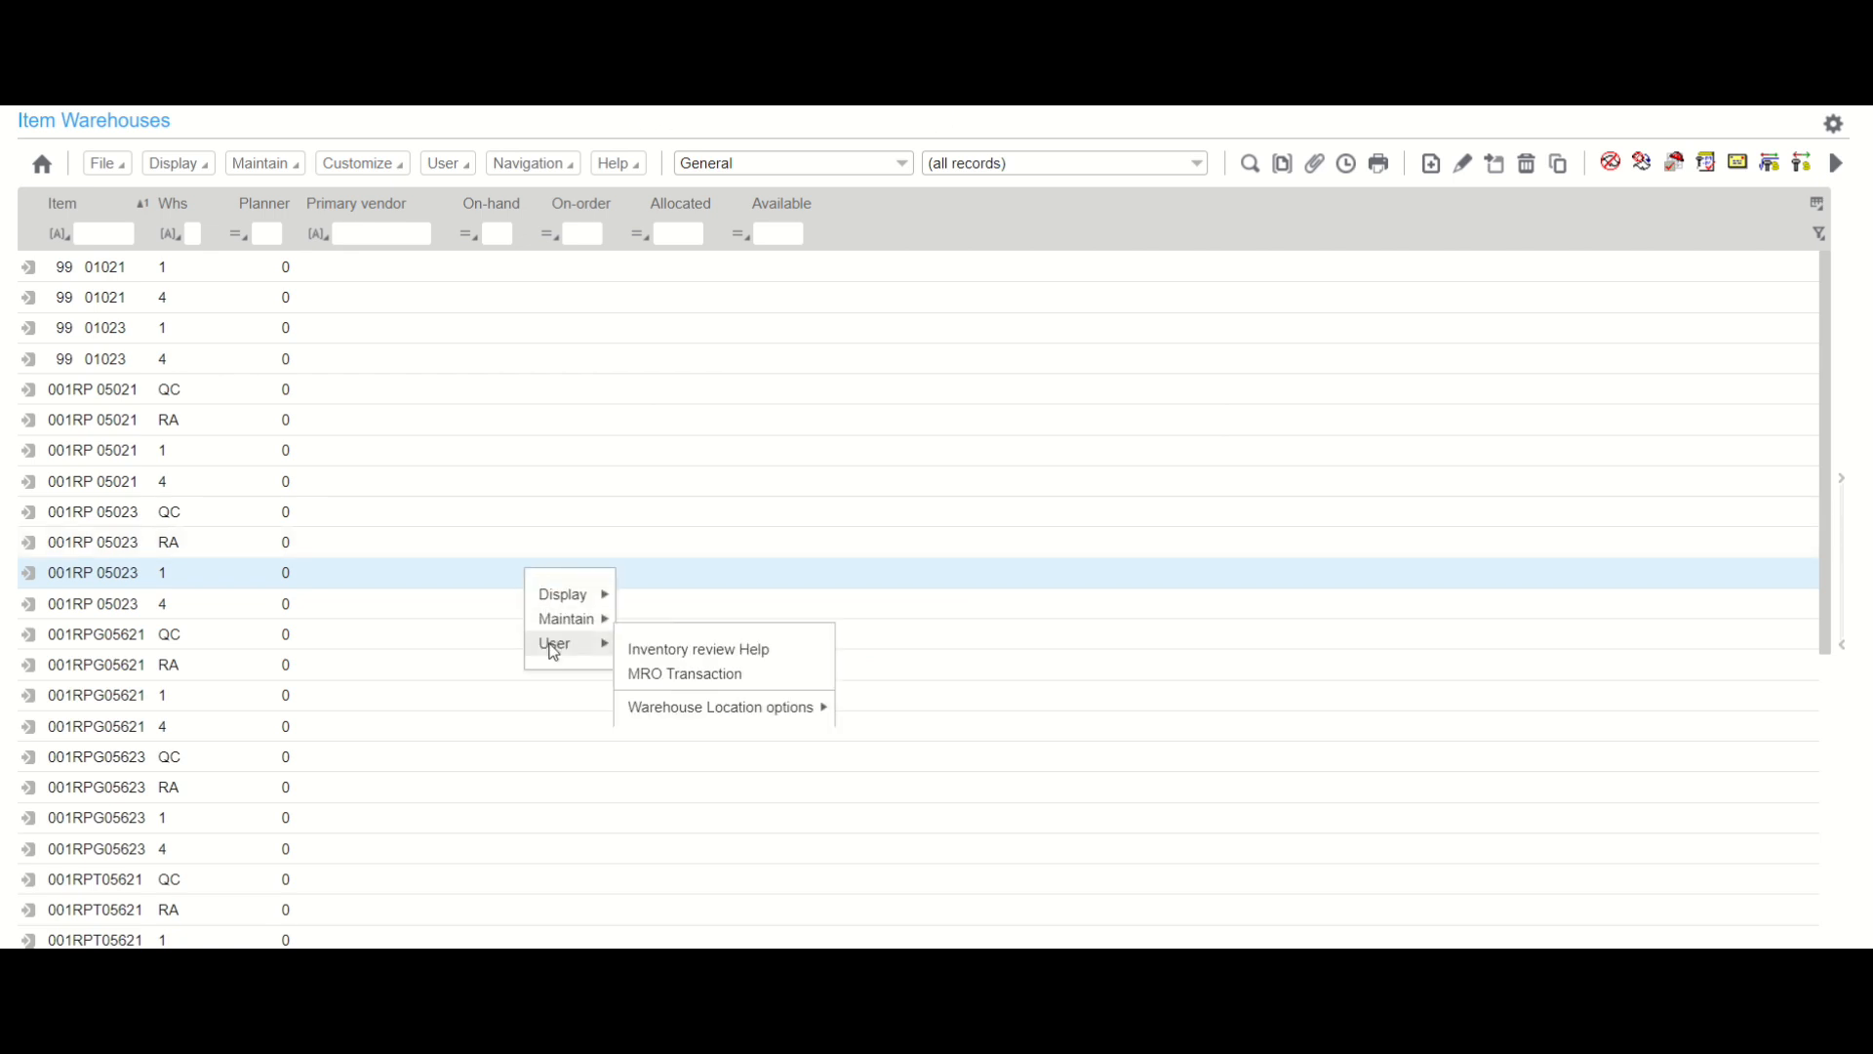
click(711, 672)
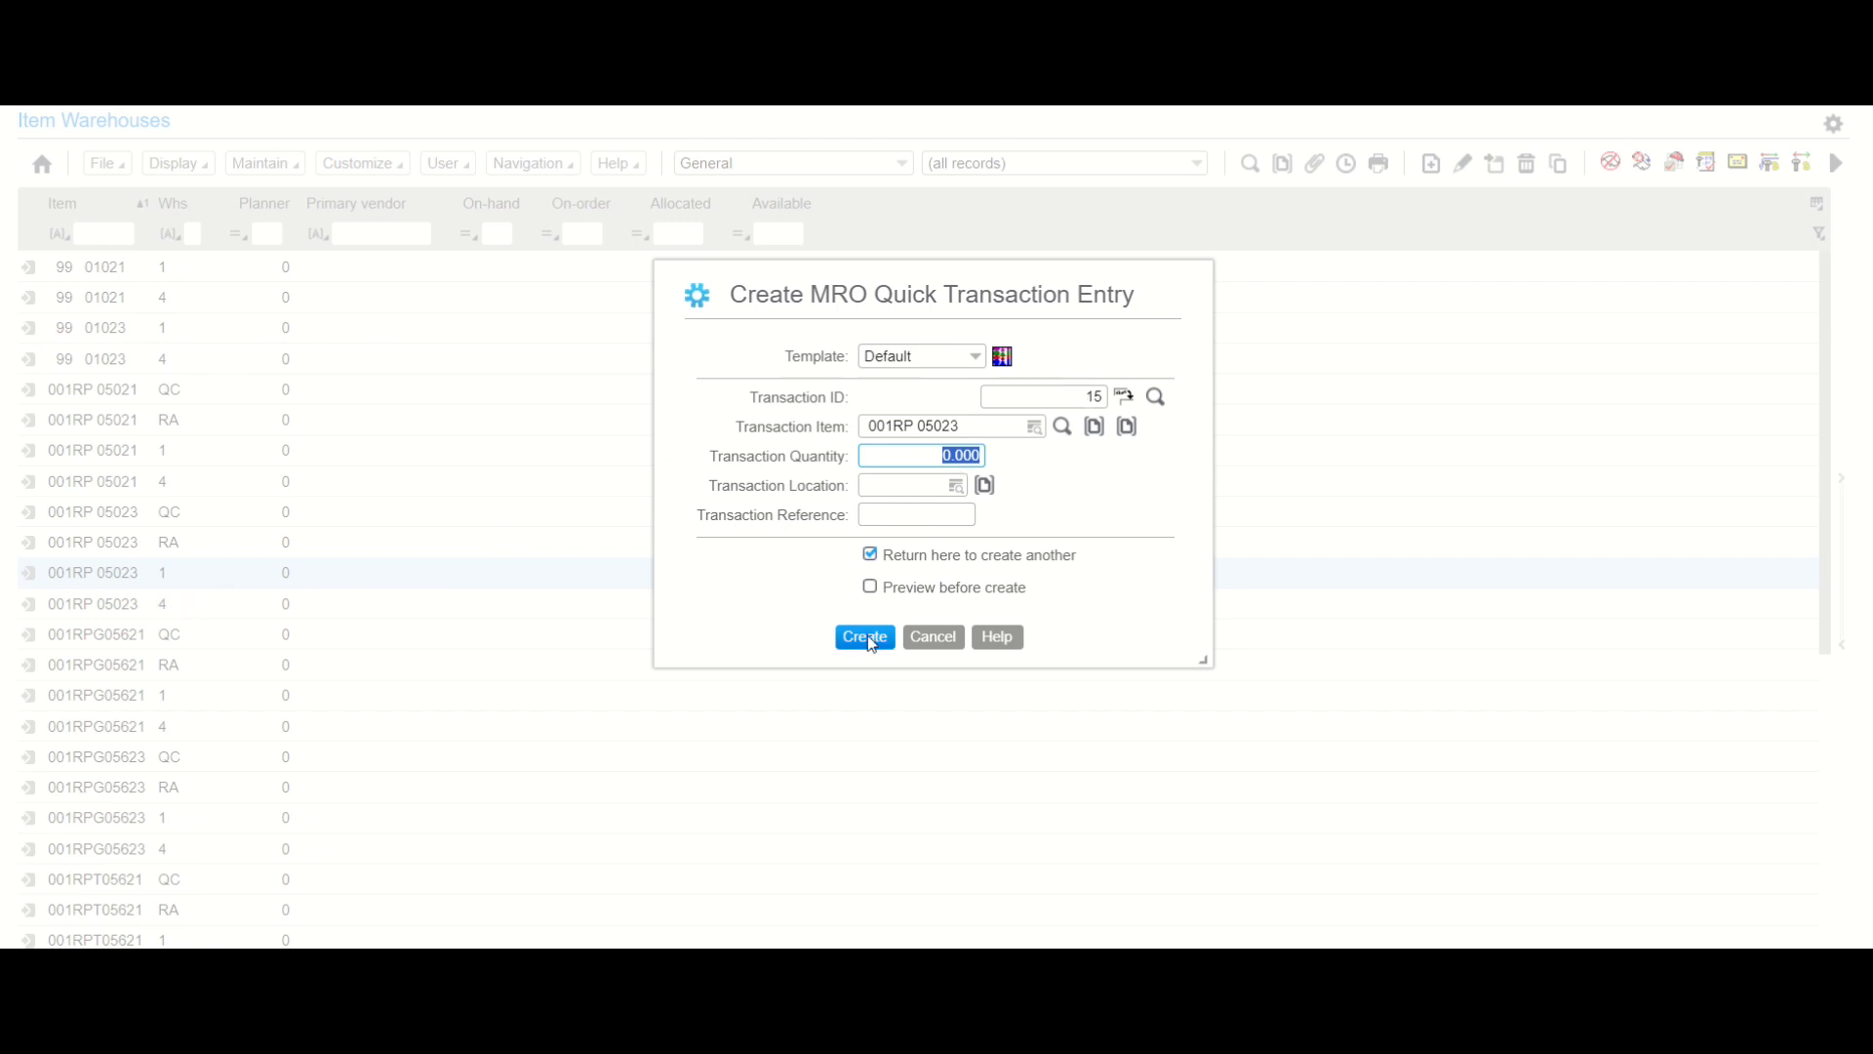
click(941, 636)
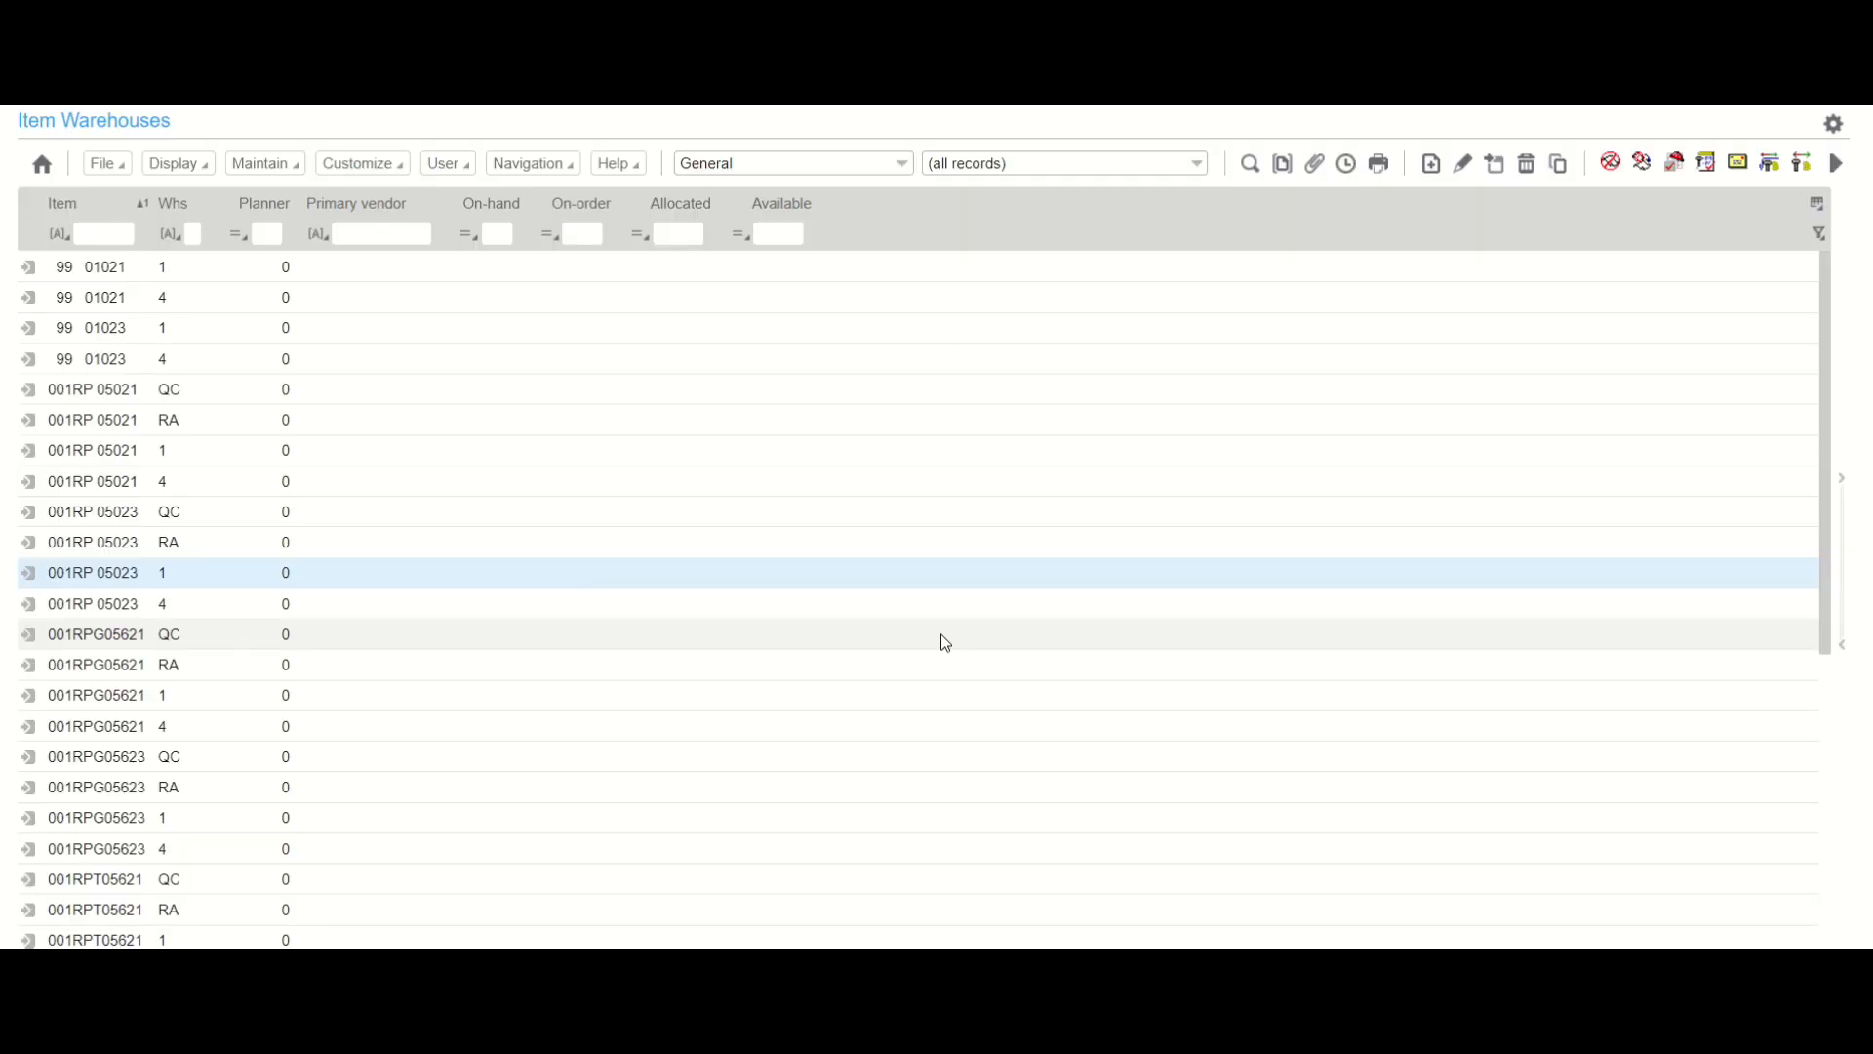
Return to the home page and open MRO Quick Transaction Entry from the KJR group.
click(42, 165)
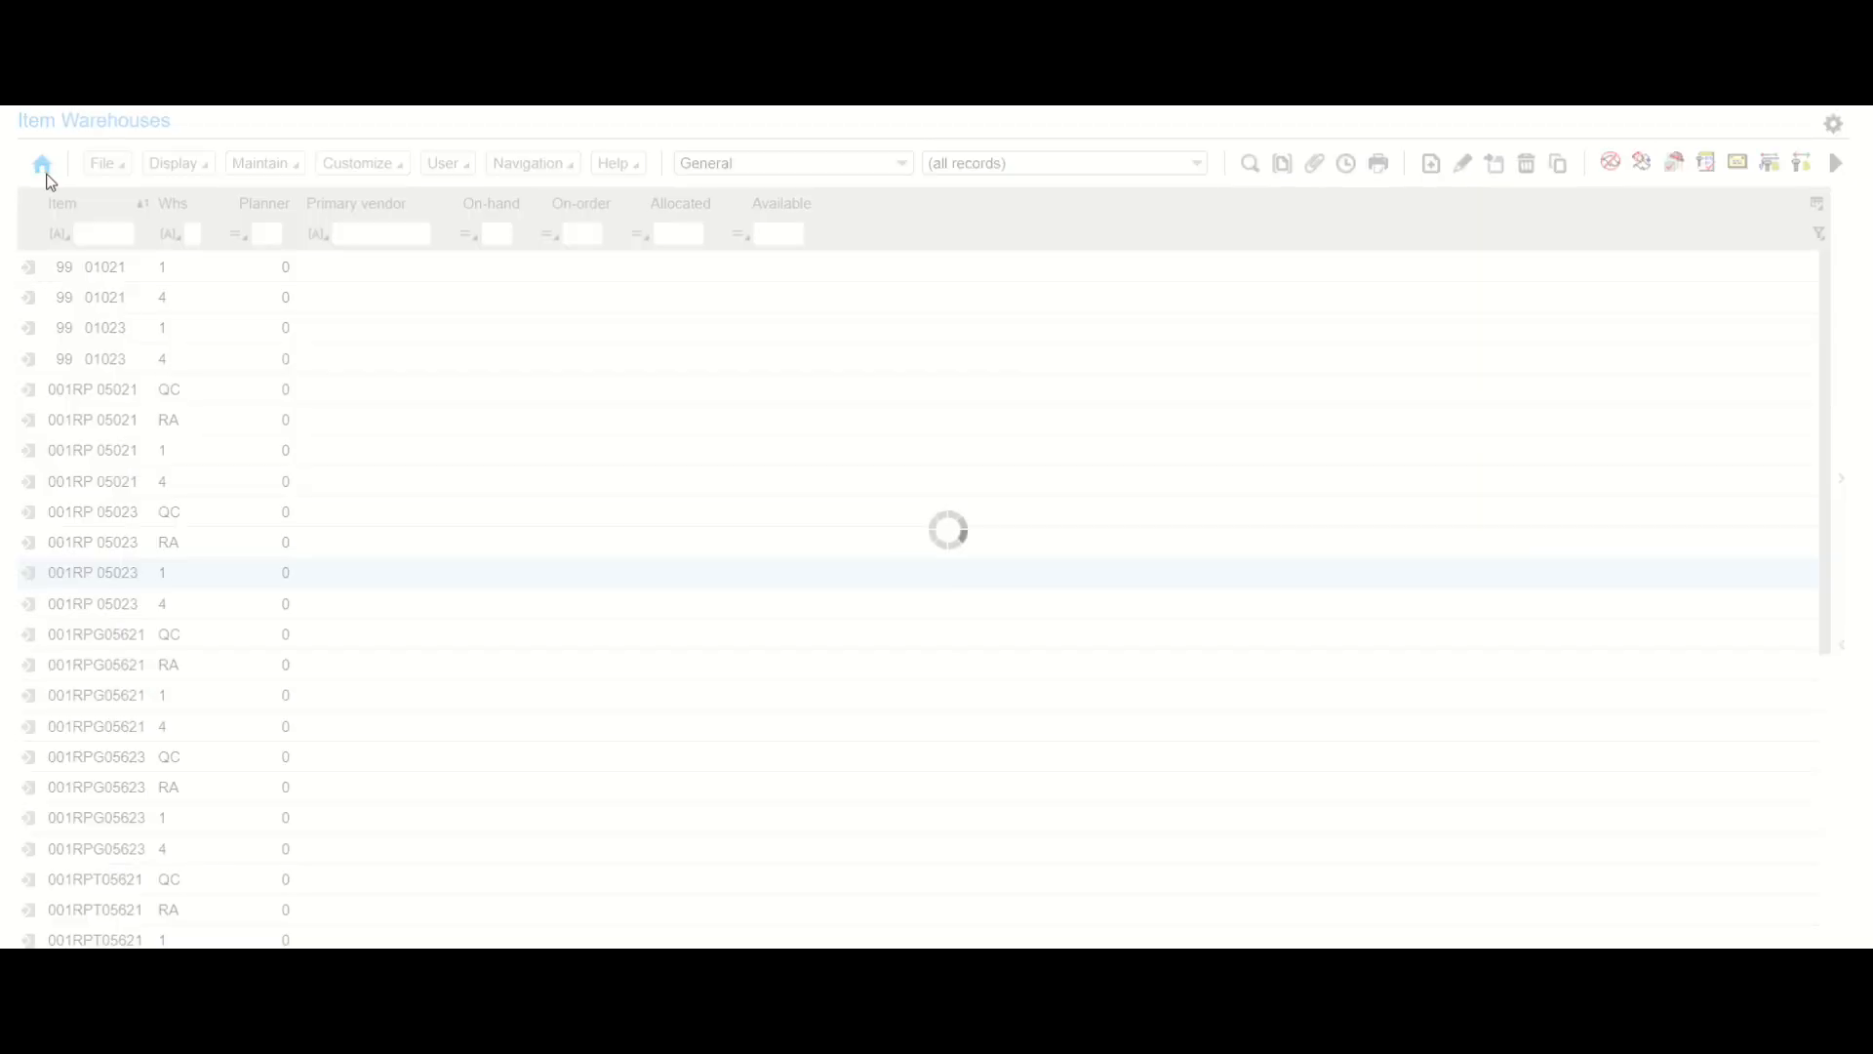
click(138, 229)
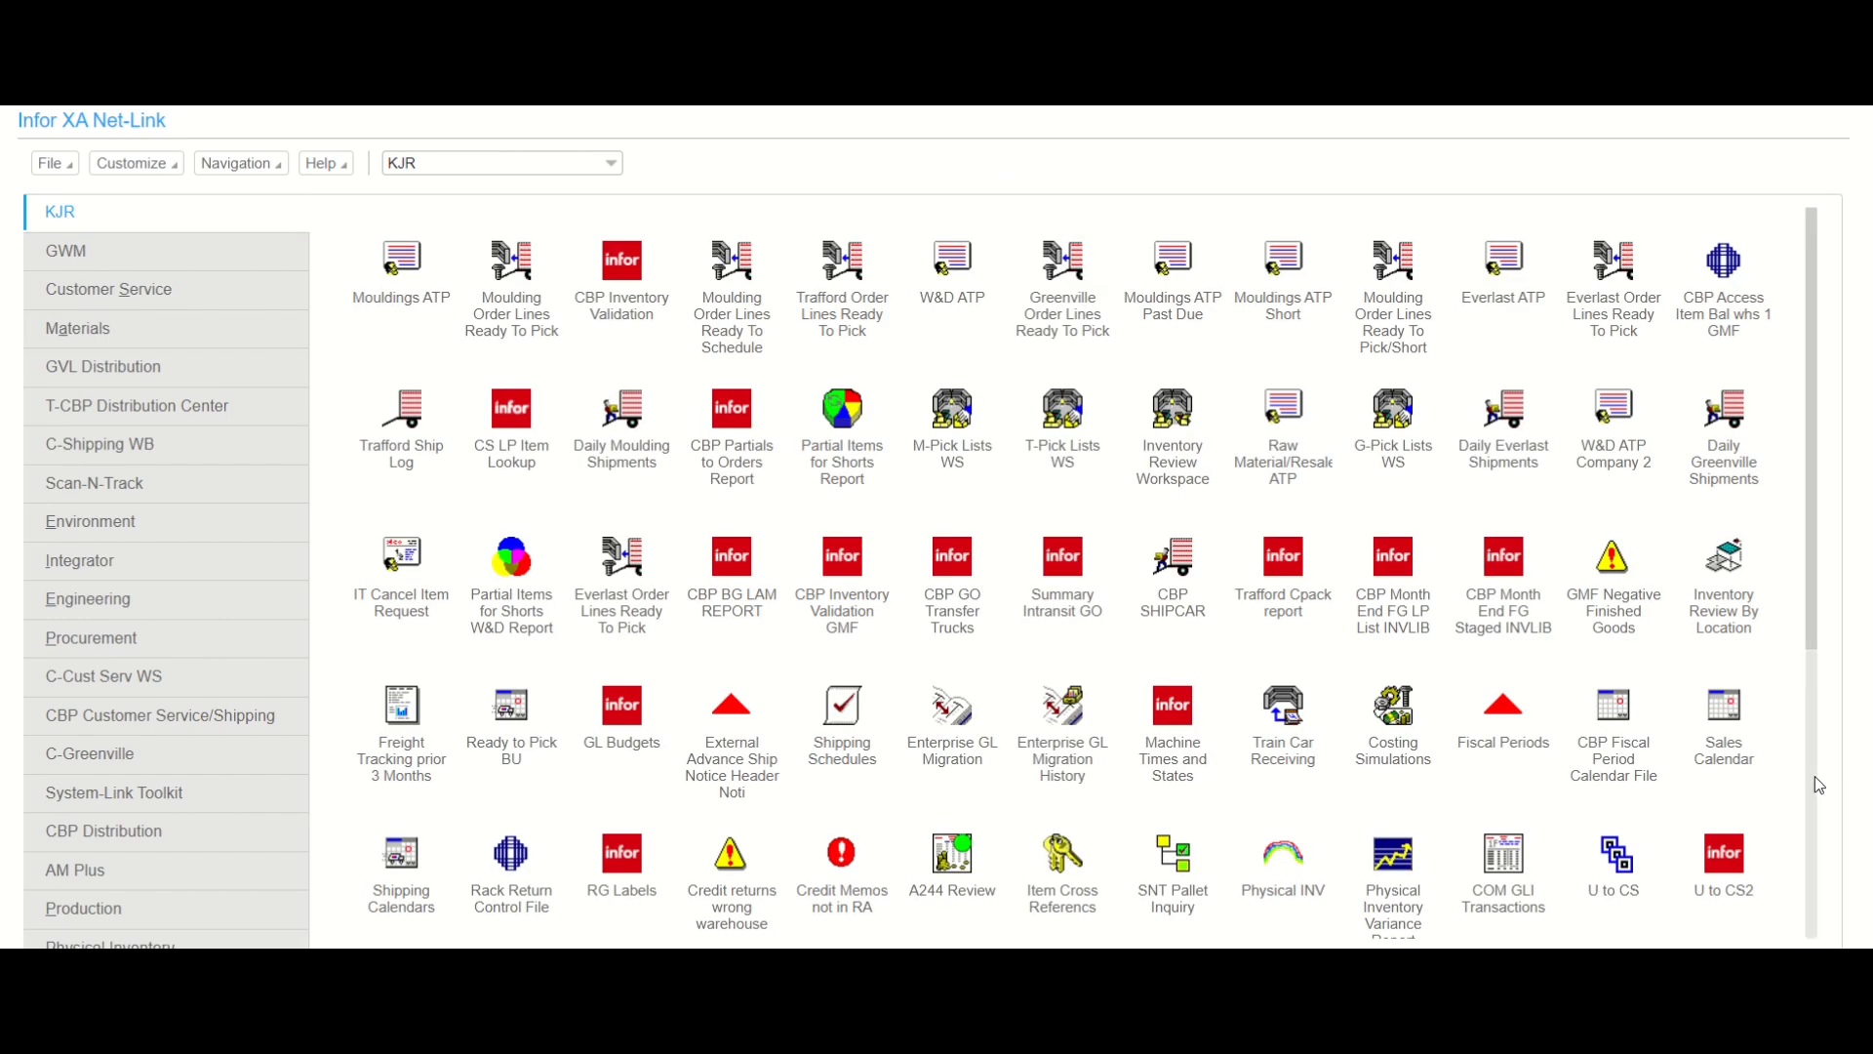
click(1815, 775)
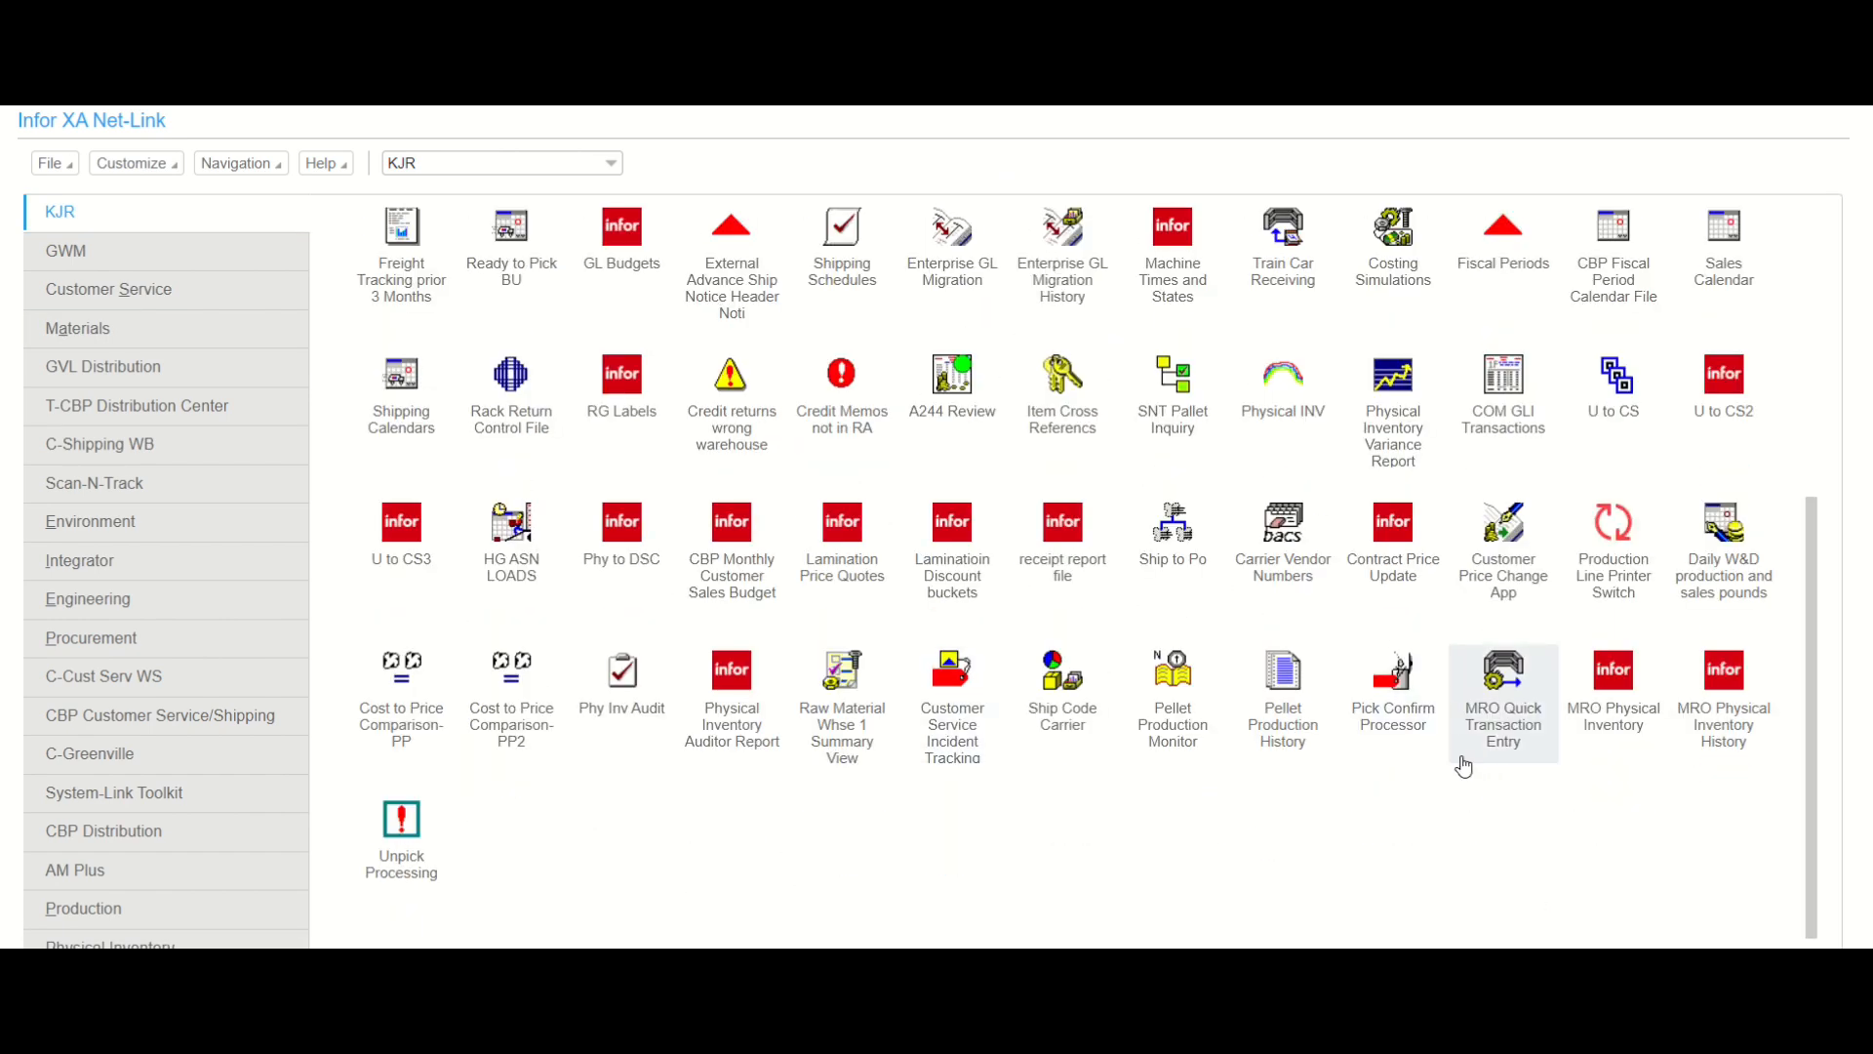
click(1484, 732)
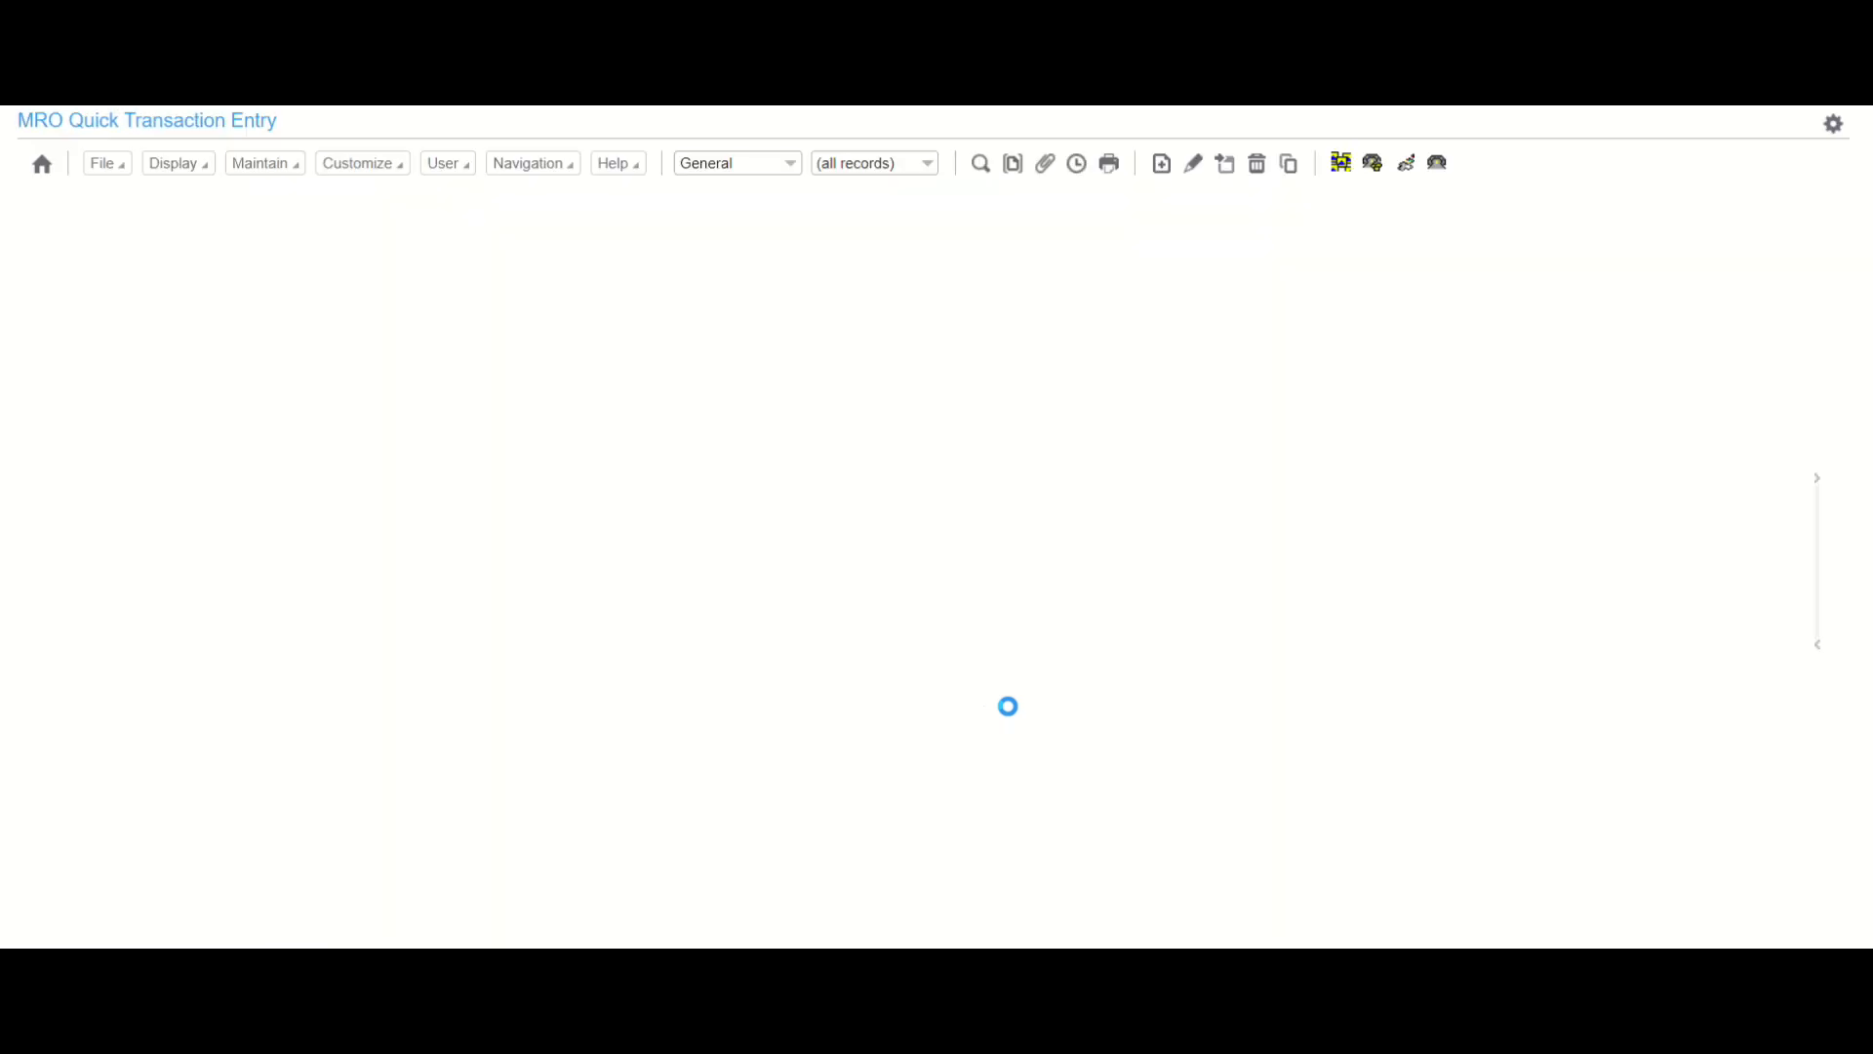